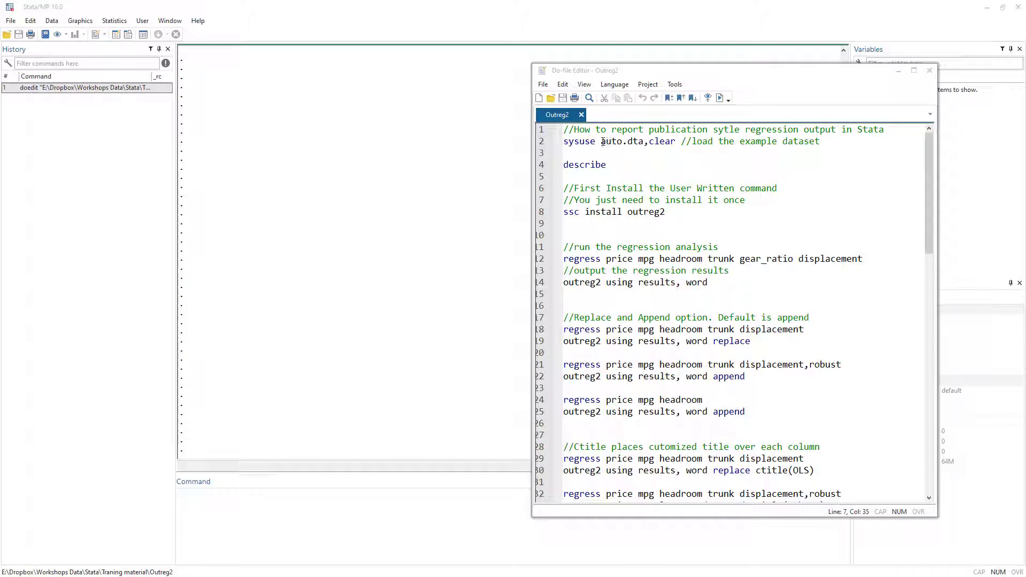
Run the do-file line sysuse auto.dta,clear to load the example dataset
{"action": "left_click_drag", "start_coordinate": [602, 141], "coordinate": [648, 142]}
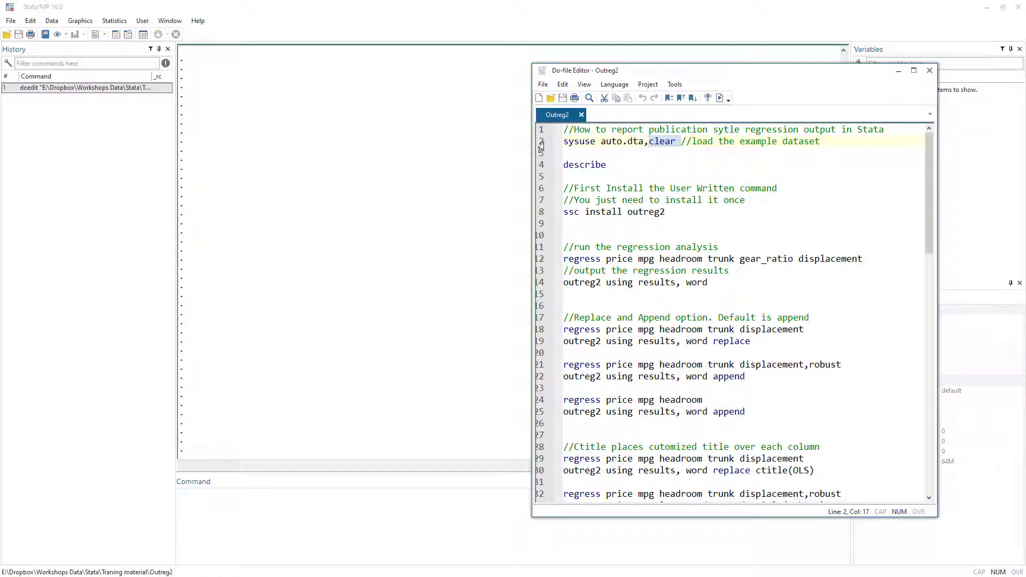
{"action": "left_click", "coordinate": [648, 143]}
{"action": "left_click_drag", "start_coordinate": [645, 143], "coordinate": [676, 142]}
{"action": "left_click", "coordinate": [547, 142]}
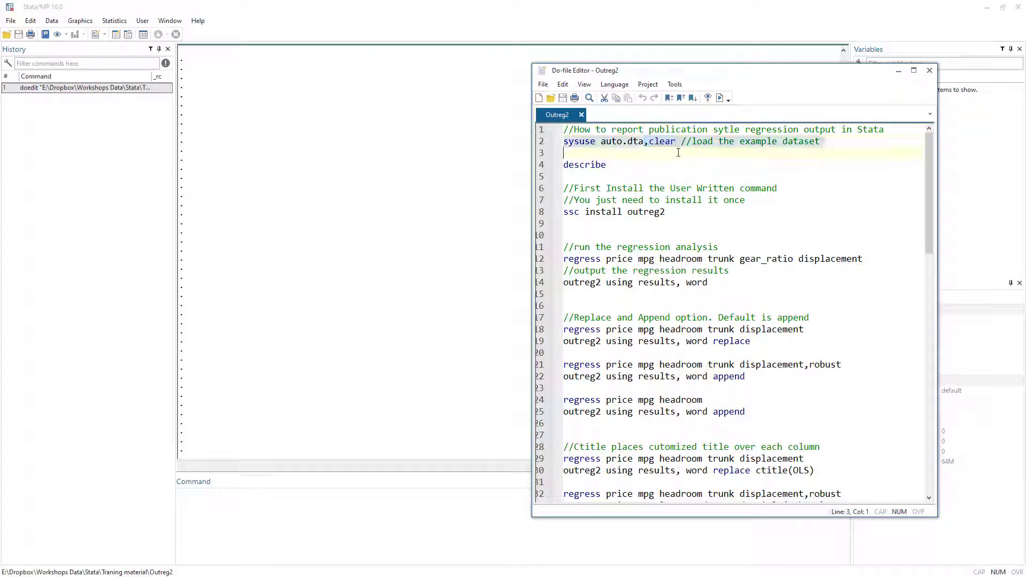
{"action": "left_click", "coordinate": [720, 100]}
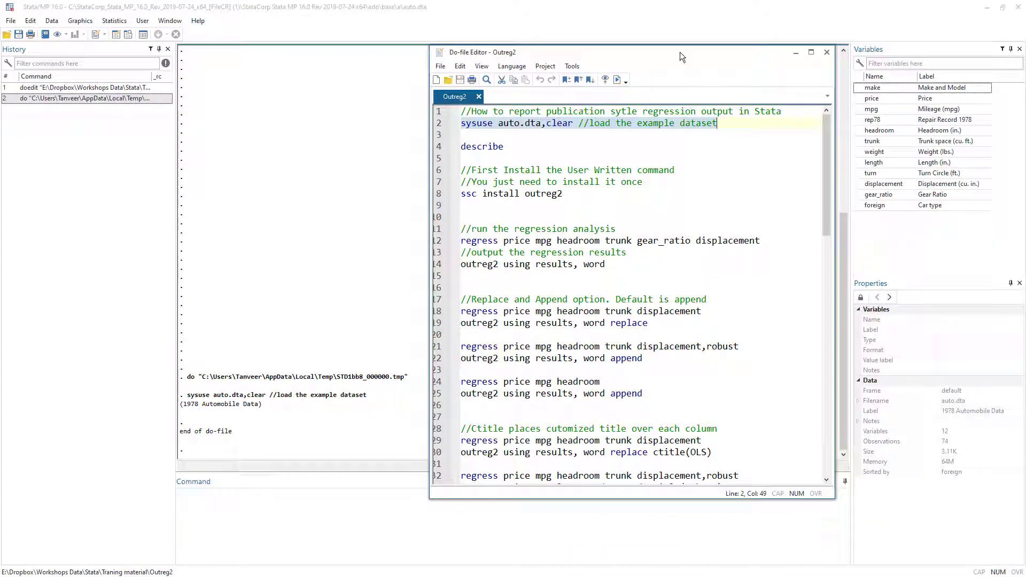
Move the do-file editor clear of the results output and run only the describe line
{"action": "left_click_drag", "start_coordinate": [681, 58], "coordinate": [844, 91]}
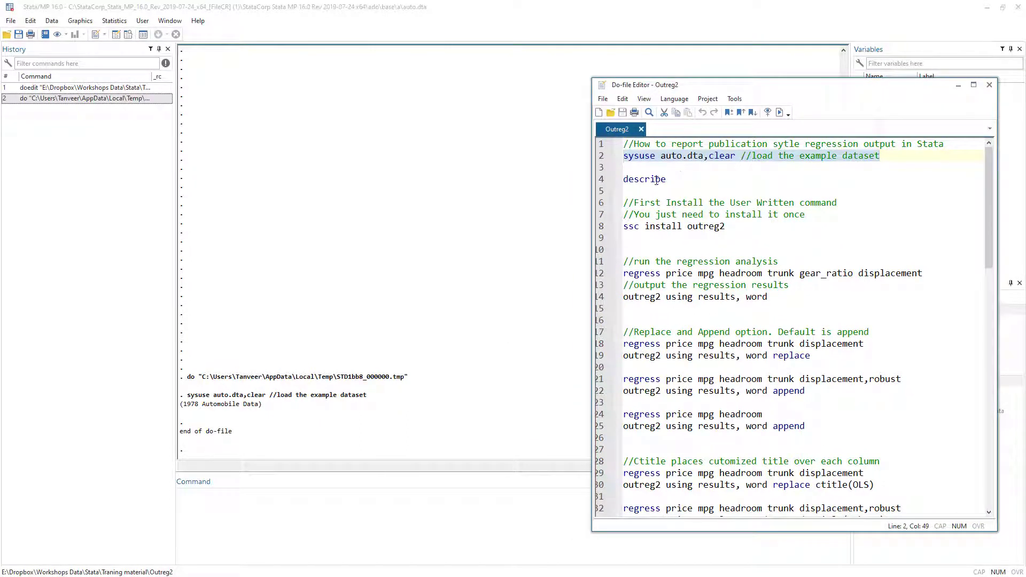
{"action": "left_click", "coordinate": [599, 182]}
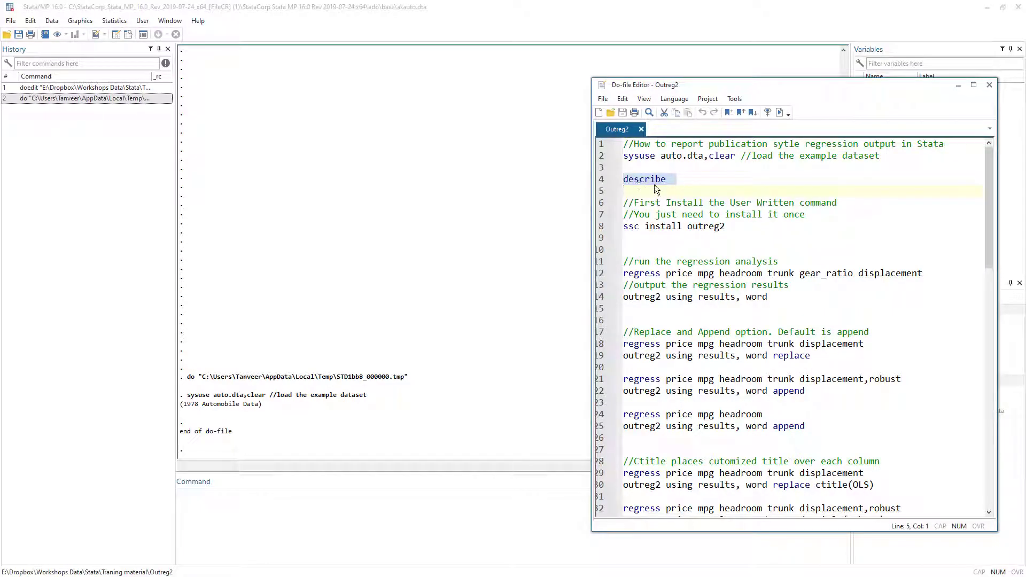
{"action": "left_click", "coordinate": [778, 113]}
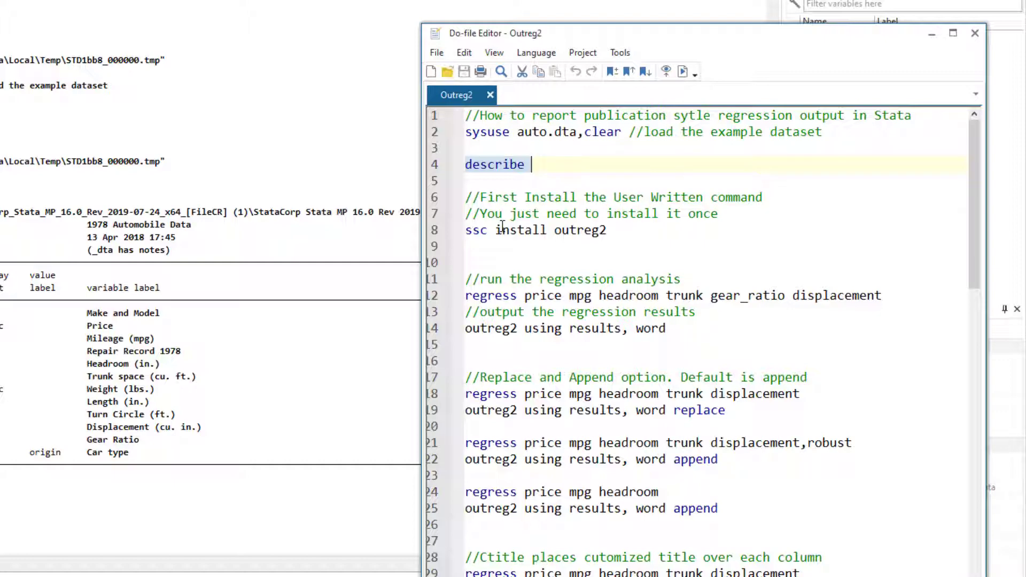
Review the ssc install outreg2 line that installs the user-written command
{"action": "double_click", "coordinate": [567, 231]}
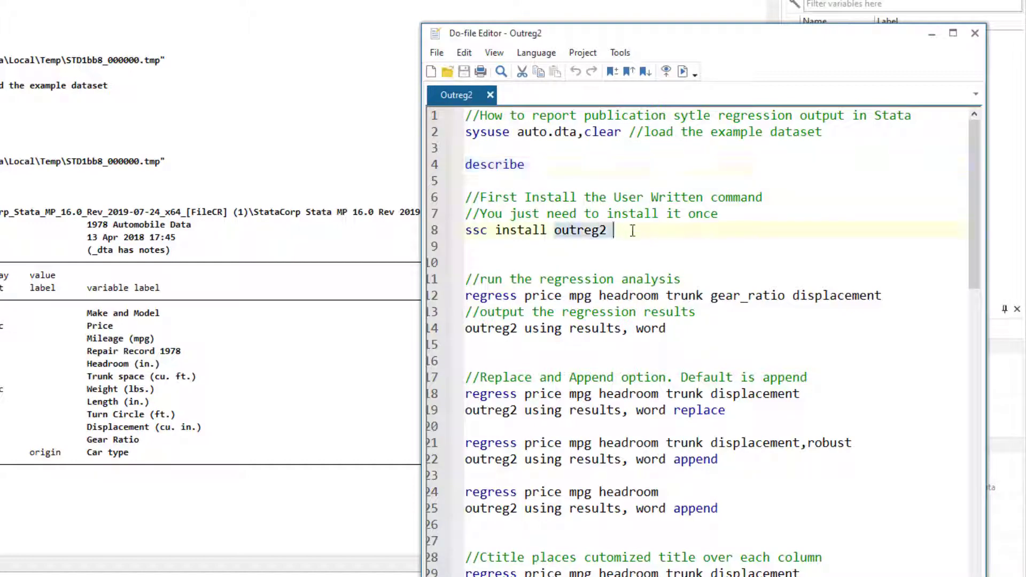
{"action": "left_click", "coordinate": [592, 234]}
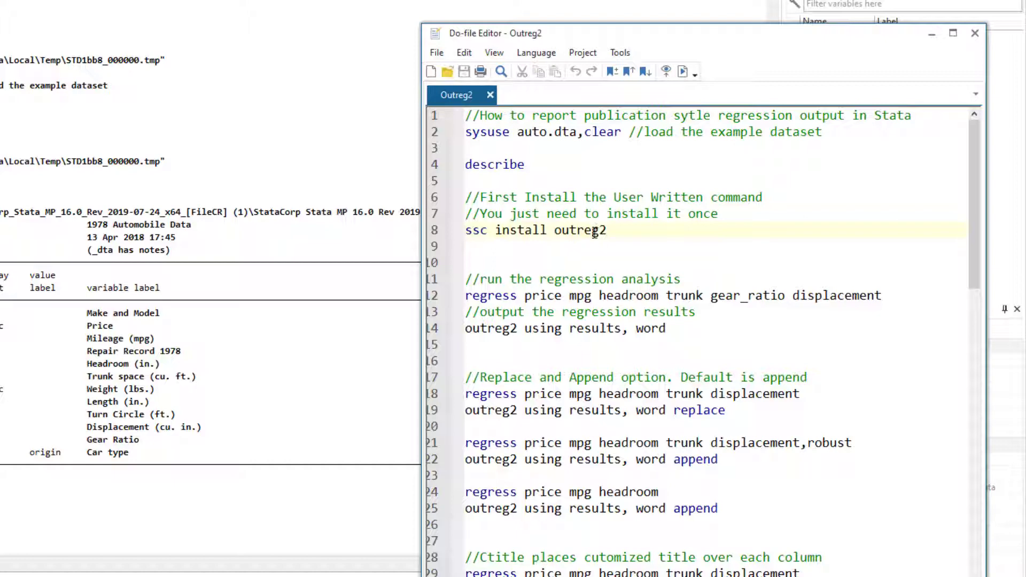
{"action": "left_click", "coordinate": [434, 233]}
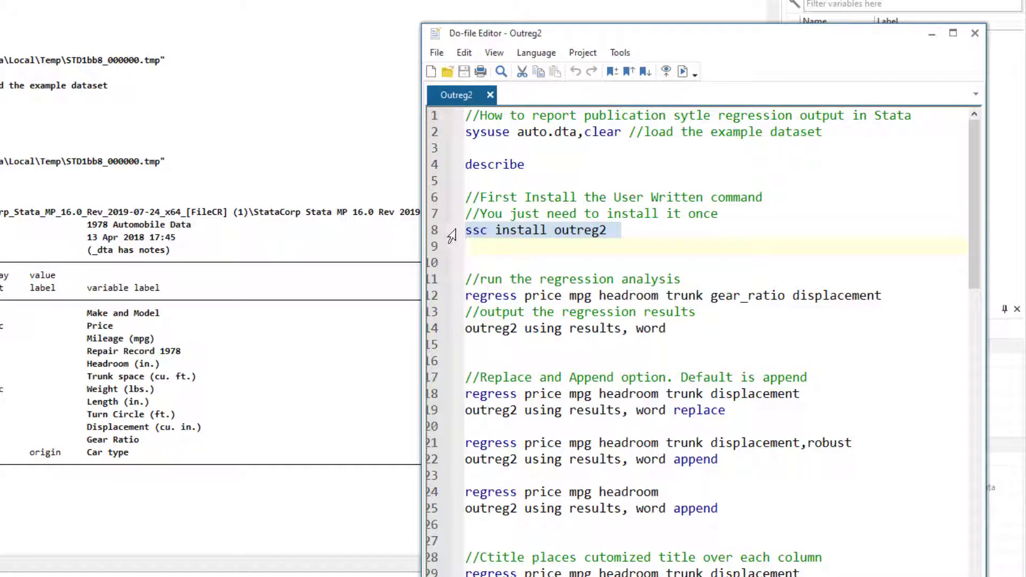
{"action": "double_click", "coordinate": [581, 231]}
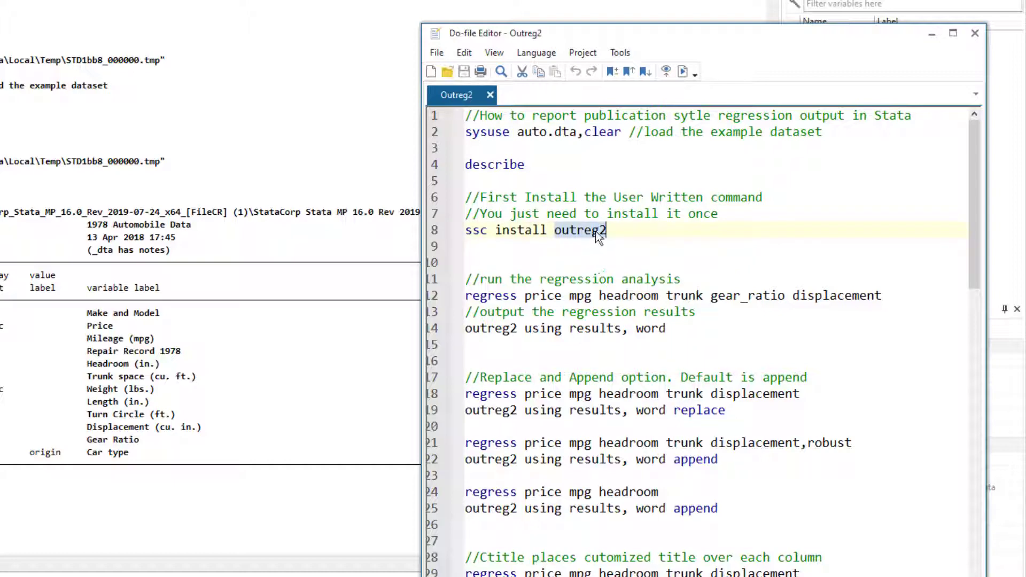
{"action": "left_click", "coordinate": [611, 234]}
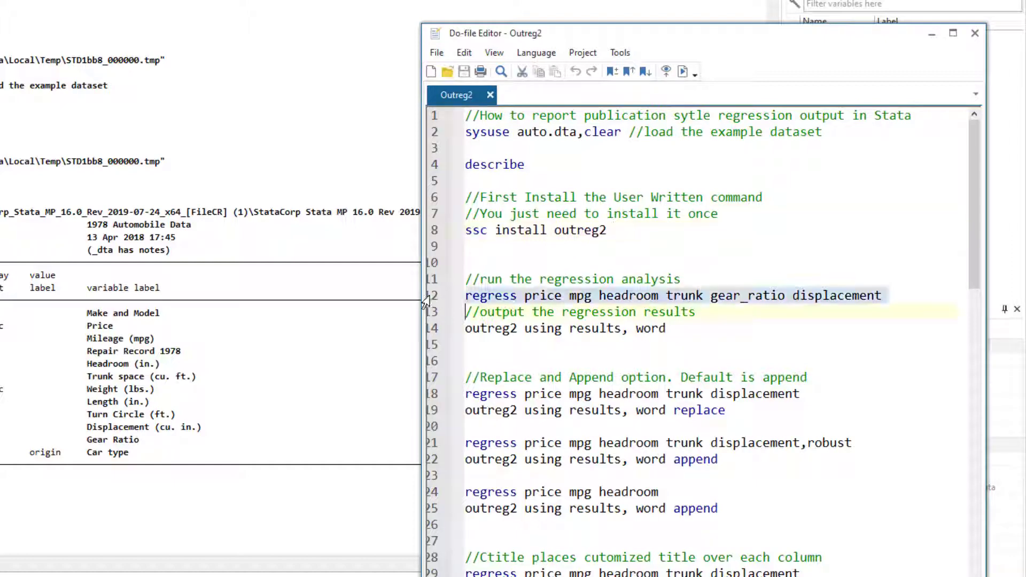
Run the first regression line, regressing price on mpg, headroom, trunk, gear_ratio and displacement
{"action": "left_click", "coordinate": [440, 299]}
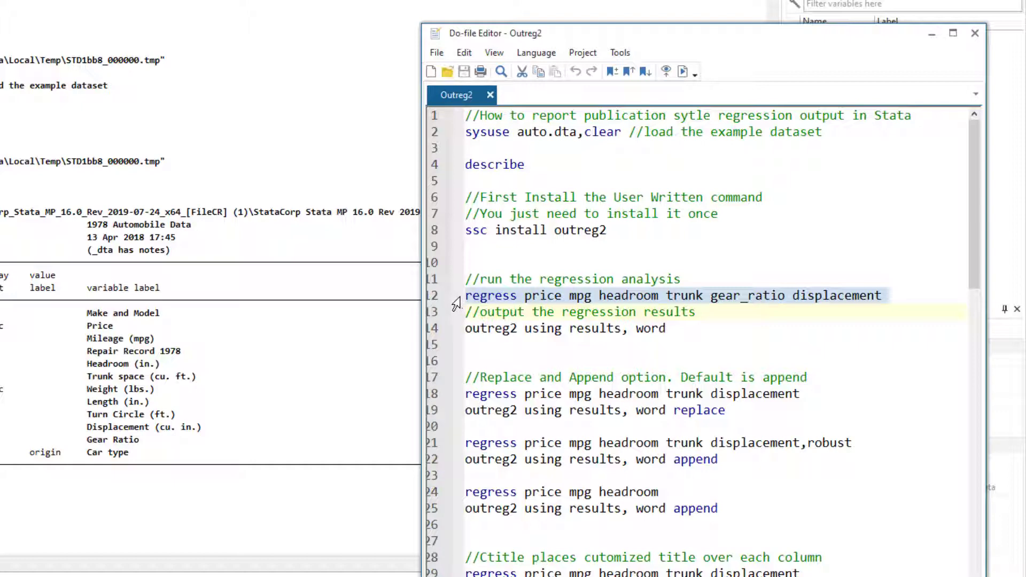
{"action": "left_click", "coordinate": [495, 299]}
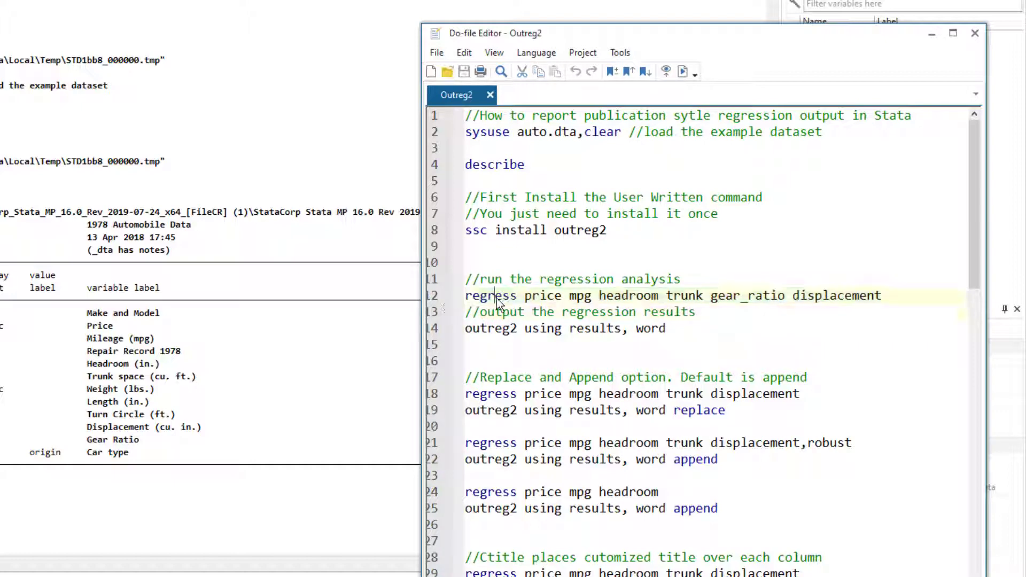
{"action": "double_click", "coordinate": [546, 296]}
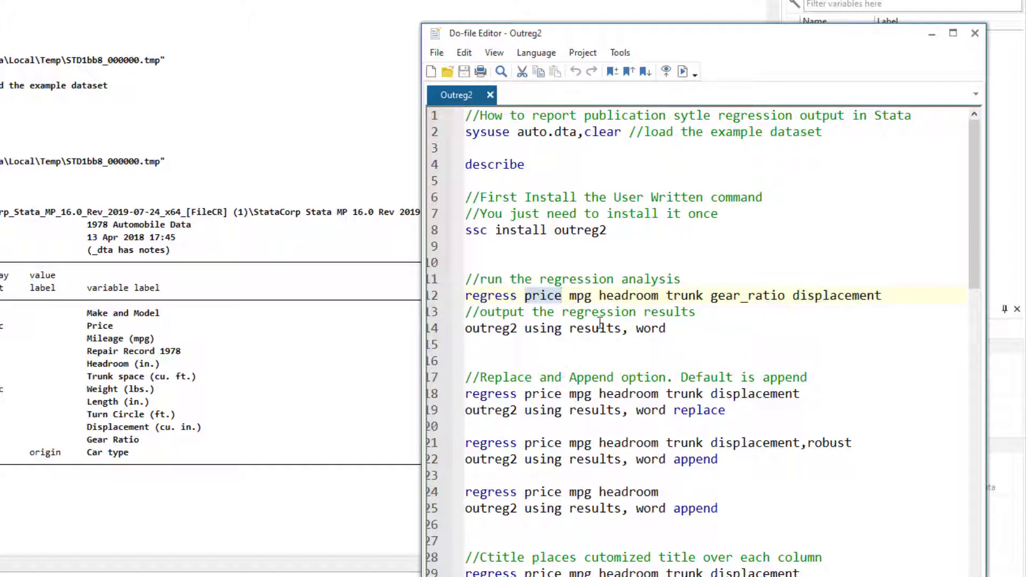
{"action": "left_click_drag", "start_coordinate": [569, 297], "coordinate": [880, 295]}
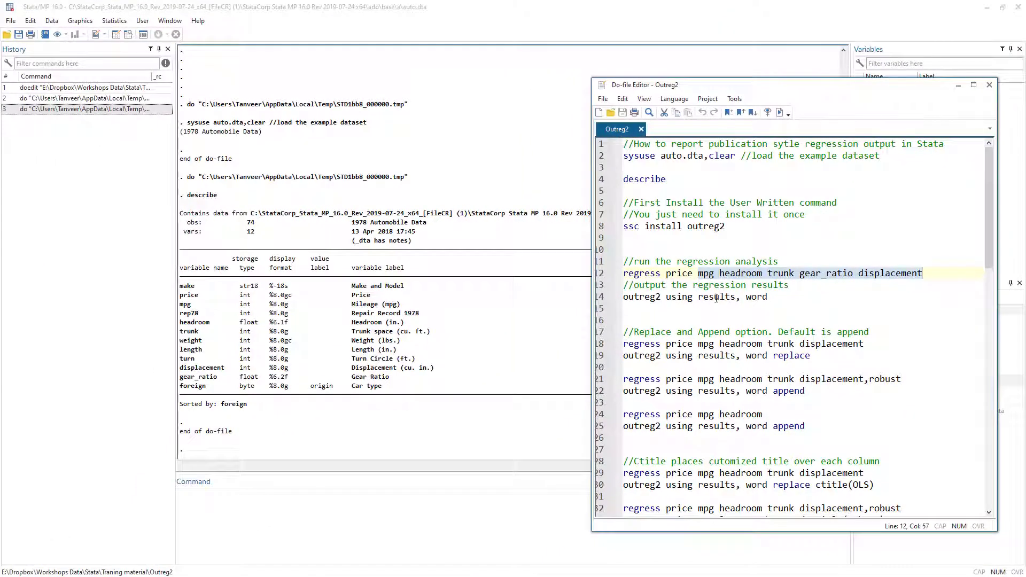
{"action": "left_click", "coordinate": [599, 275]}
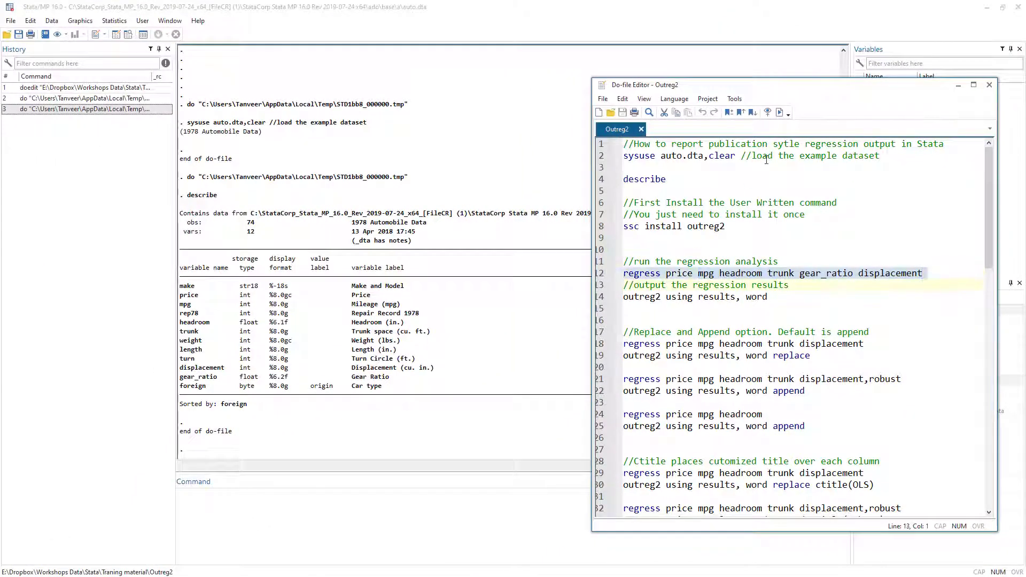
{"action": "left_click", "coordinate": [779, 112]}
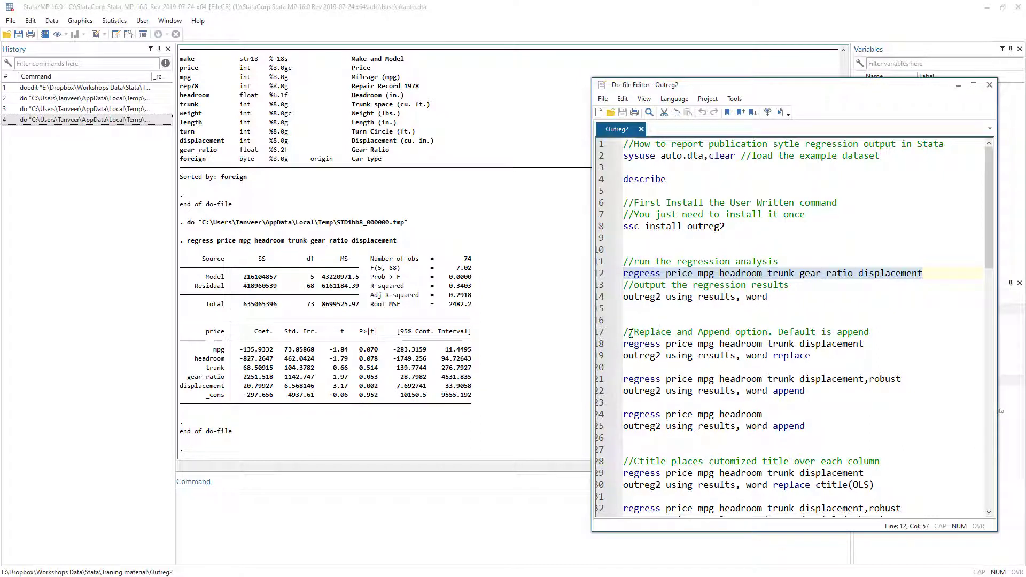
Run the line outreg2 using results, word to export the regression results to a Word file
{"action": "left_click", "coordinate": [601, 300]}
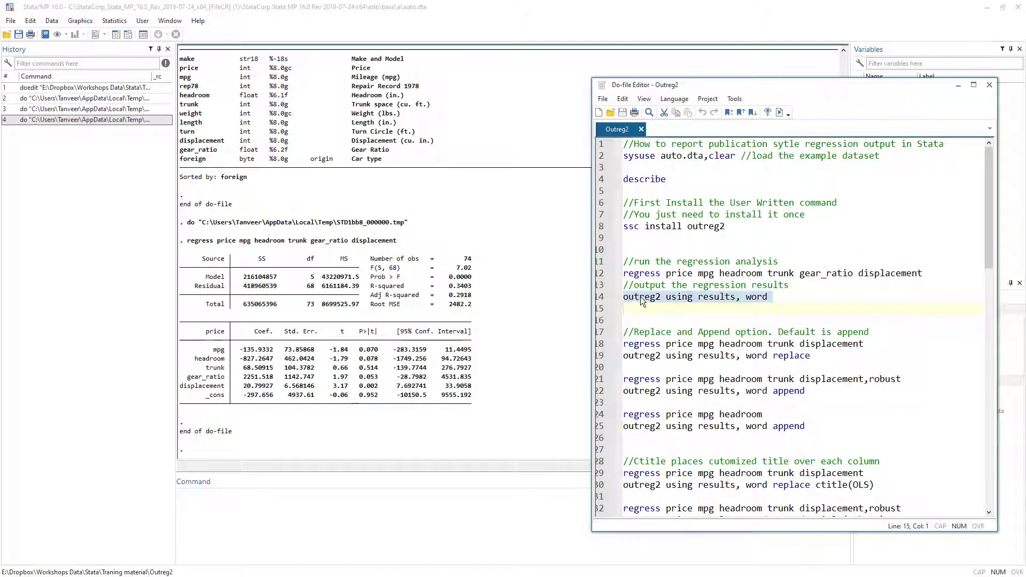
{"action": "double_click", "coordinate": [644, 298]}
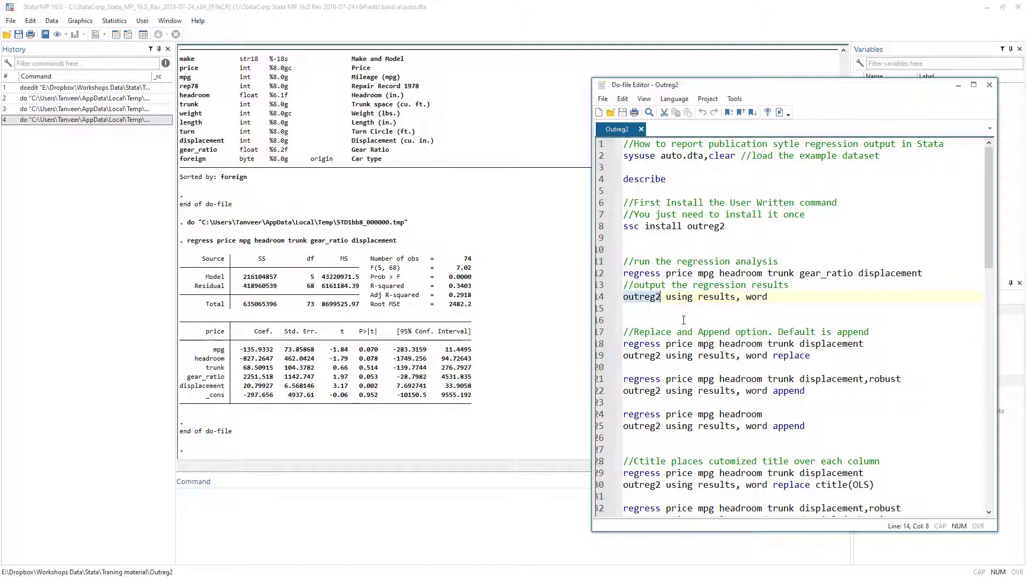
{"action": "double_click", "coordinate": [679, 297]}
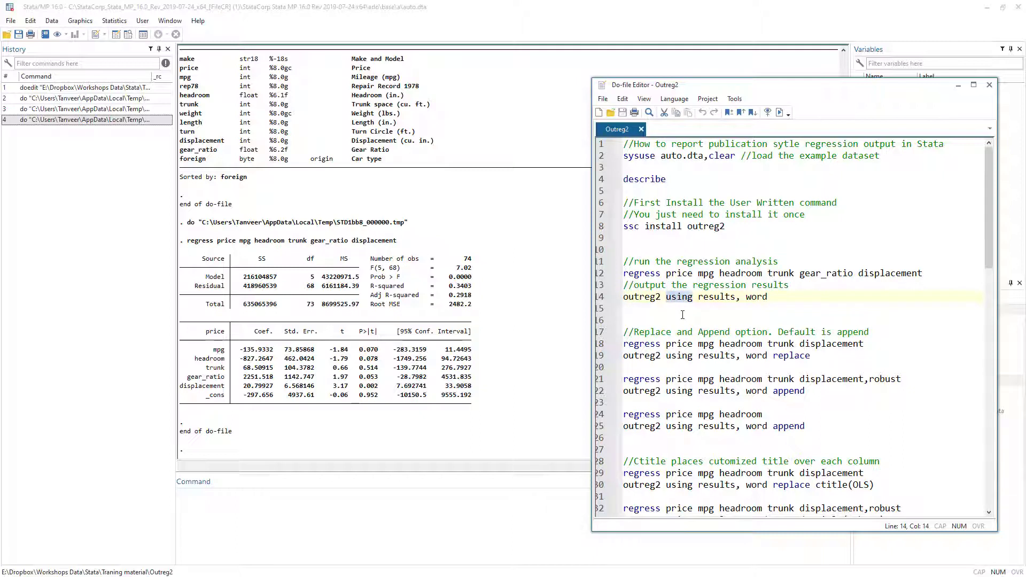
{"action": "double_click", "coordinate": [716, 298]}
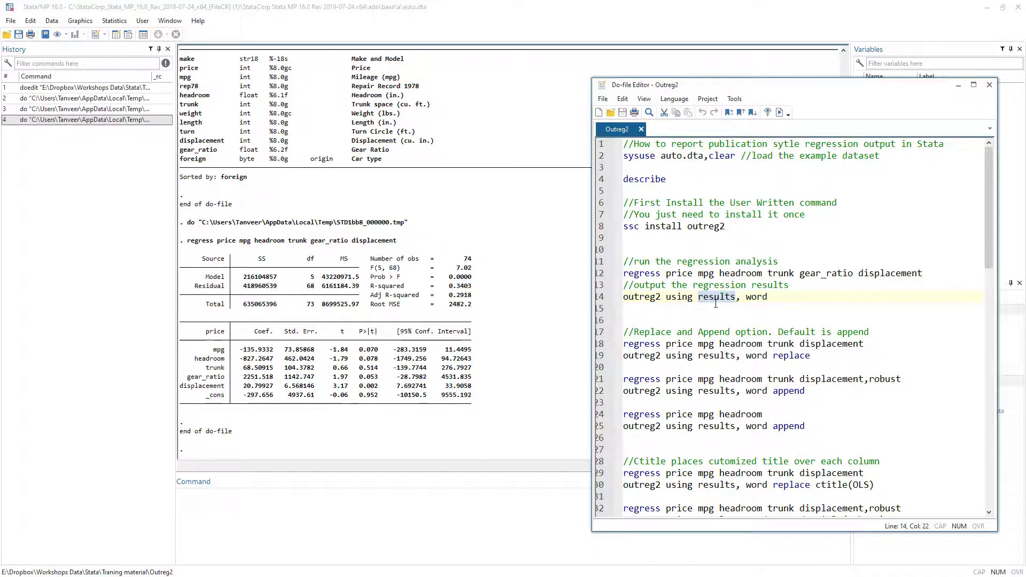
{"action": "double_click", "coordinate": [754, 298]}
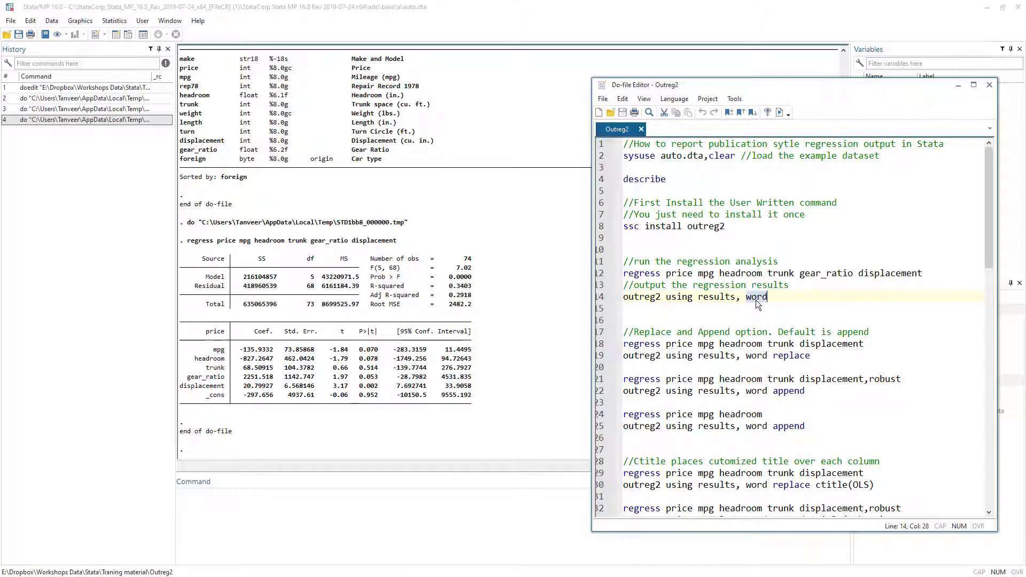
{"action": "left_click", "coordinate": [754, 299]}
{"action": "left_click", "coordinate": [613, 301]}
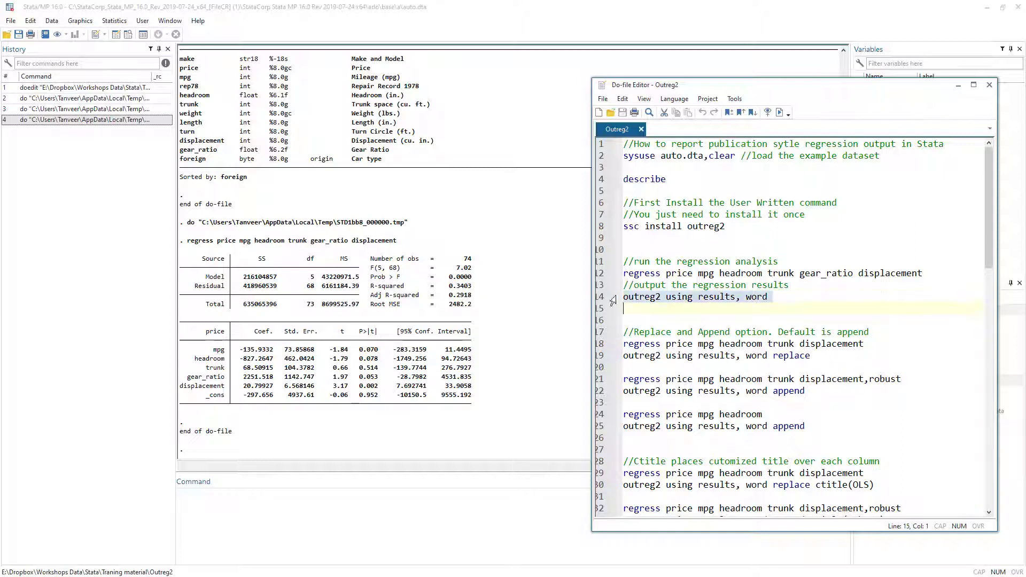
{"action": "left_click", "coordinate": [756, 297]}
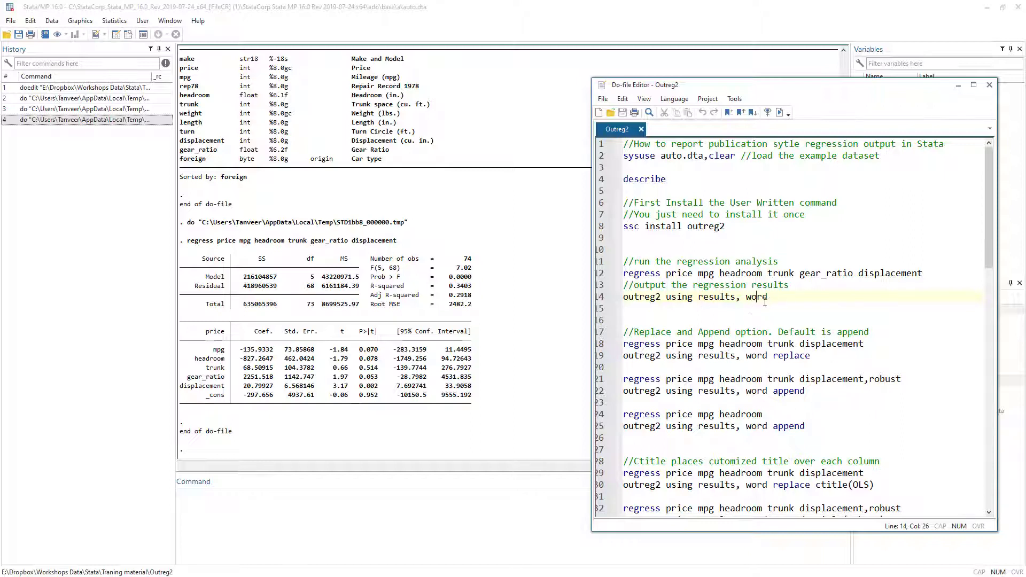
{"action": "left_click", "coordinate": [601, 298]}
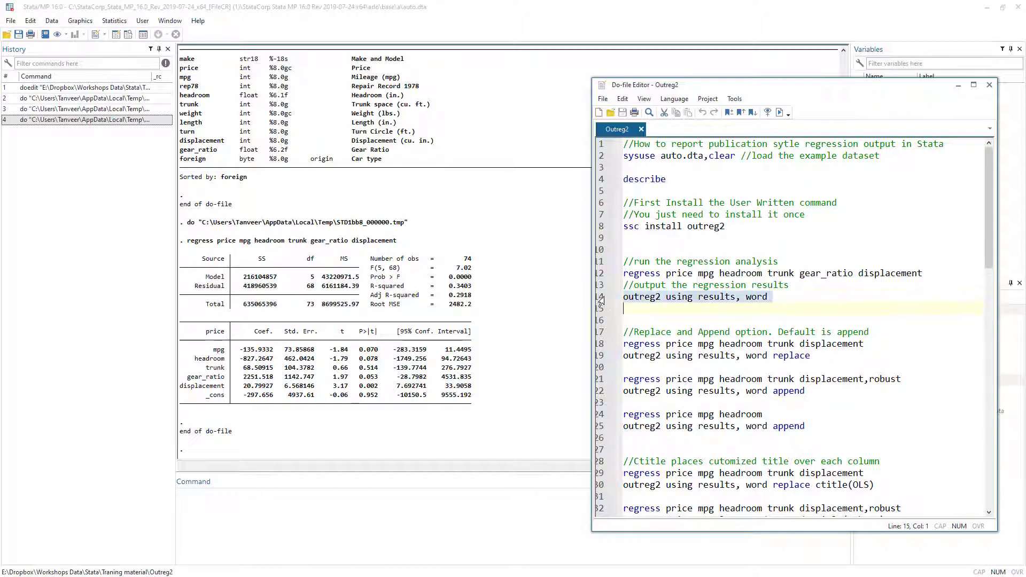
{"action": "left_click", "coordinate": [777, 115]}
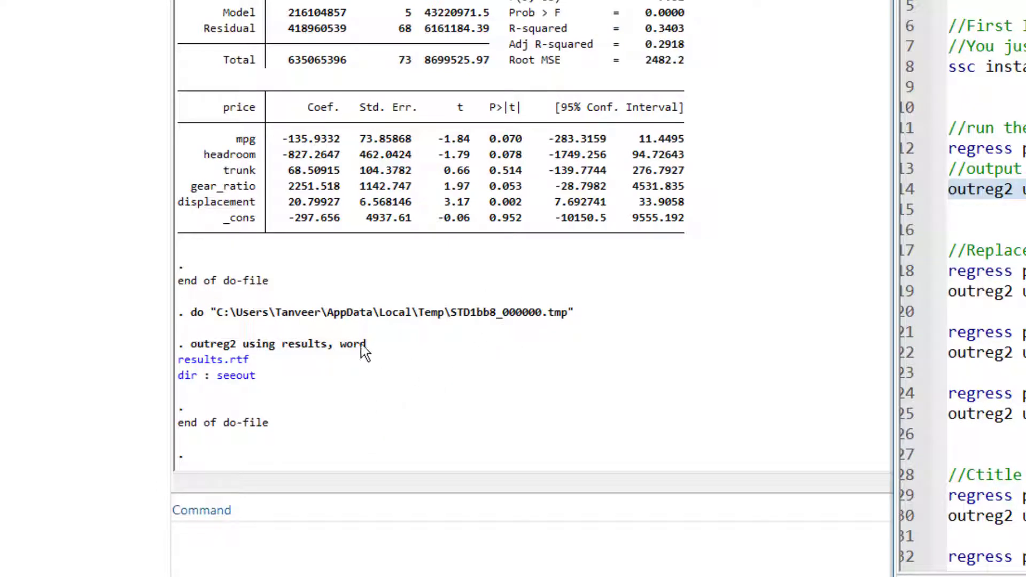
Open the exported results.rtf in Word, examine its variables, coefficients, fit statistics and significance notes, and close the document
{"action": "left_click", "coordinate": [232, 363]}
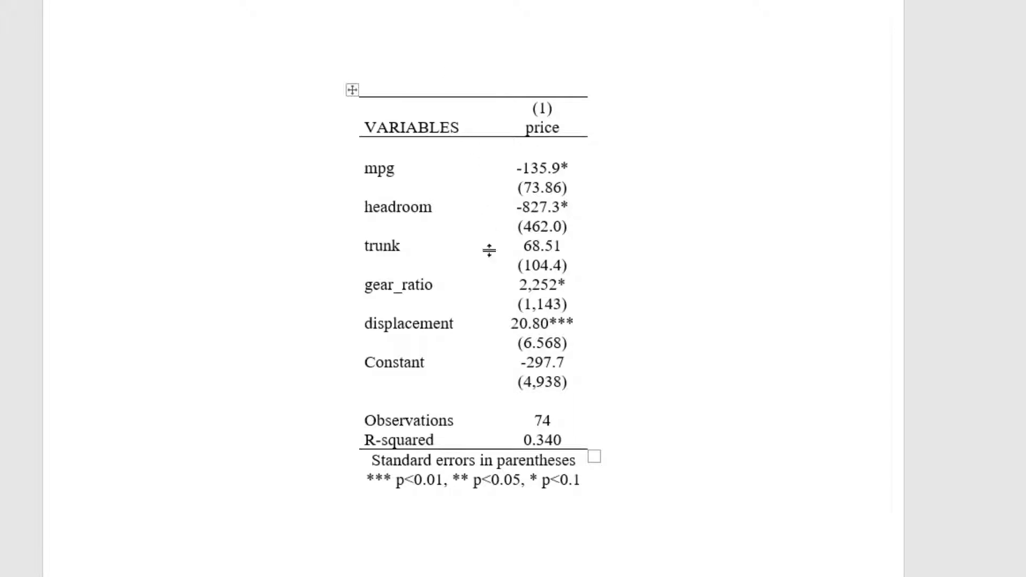
{"action": "left_click_drag", "start_coordinate": [374, 164], "coordinate": [403, 349]}
{"action": "left_click", "coordinate": [404, 362]}
{"action": "left_click_drag", "start_coordinate": [400, 420], "coordinate": [441, 441]}
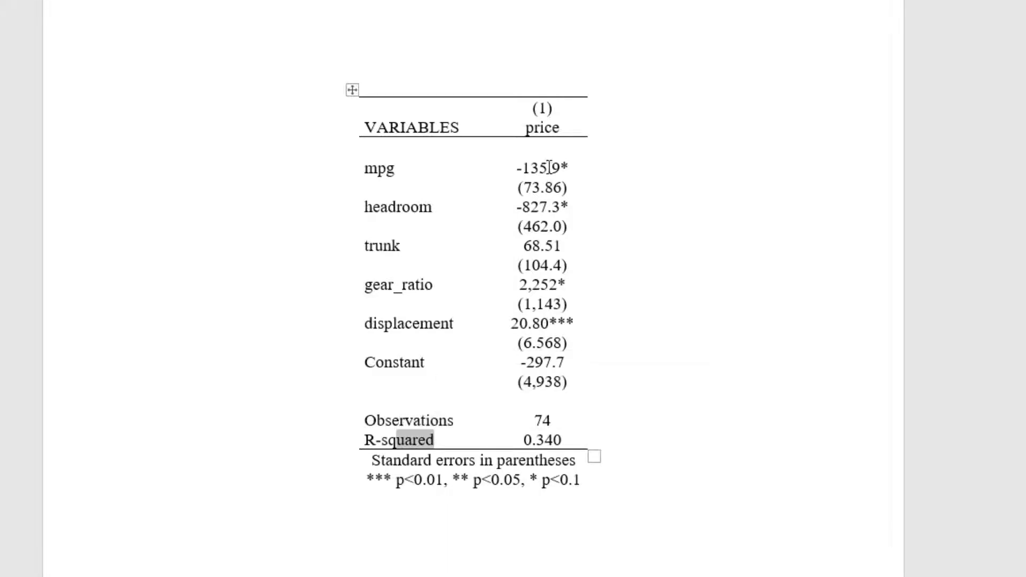
{"action": "left_click_drag", "start_coordinate": [549, 168], "coordinate": [534, 384]}
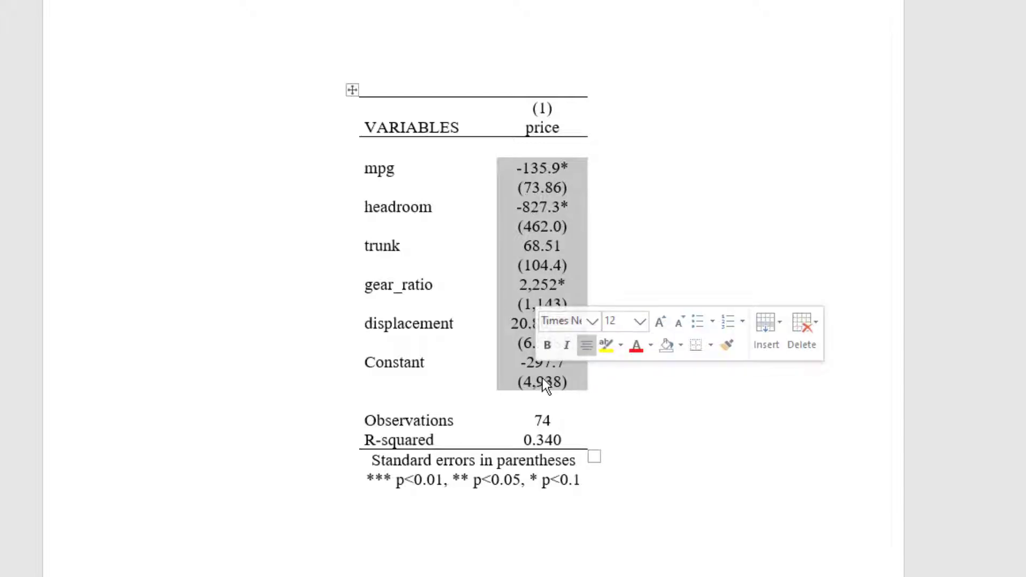
{"action": "left_click_drag", "start_coordinate": [585, 484], "coordinate": [541, 480]}
{"action": "left_click_drag", "start_coordinate": [479, 473], "coordinate": [585, 479]}
{"action": "left_click", "coordinate": [412, 464]}
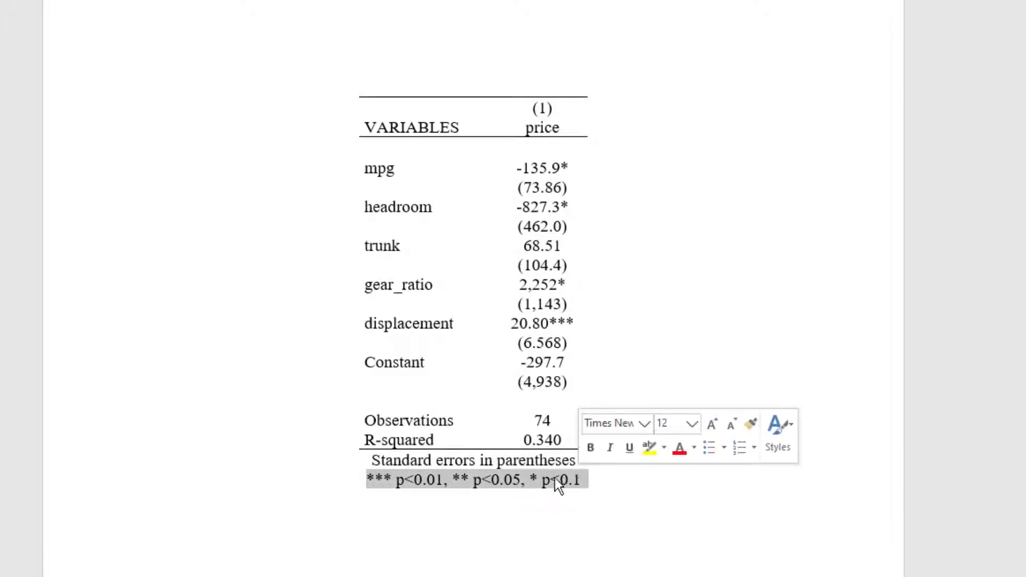
{"action": "left_click", "coordinate": [419, 424]}
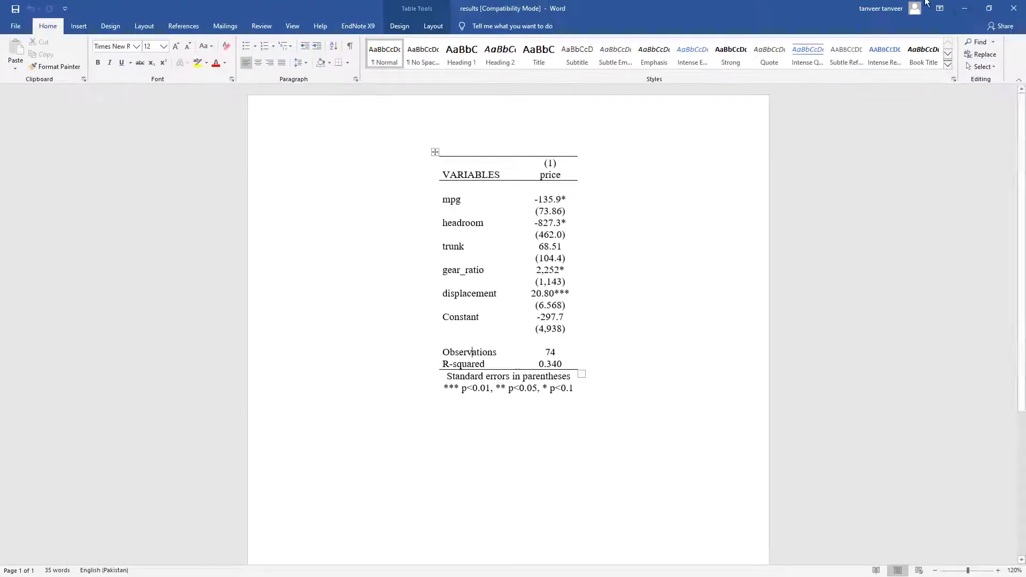
{"action": "left_click", "coordinate": [1015, 11]}
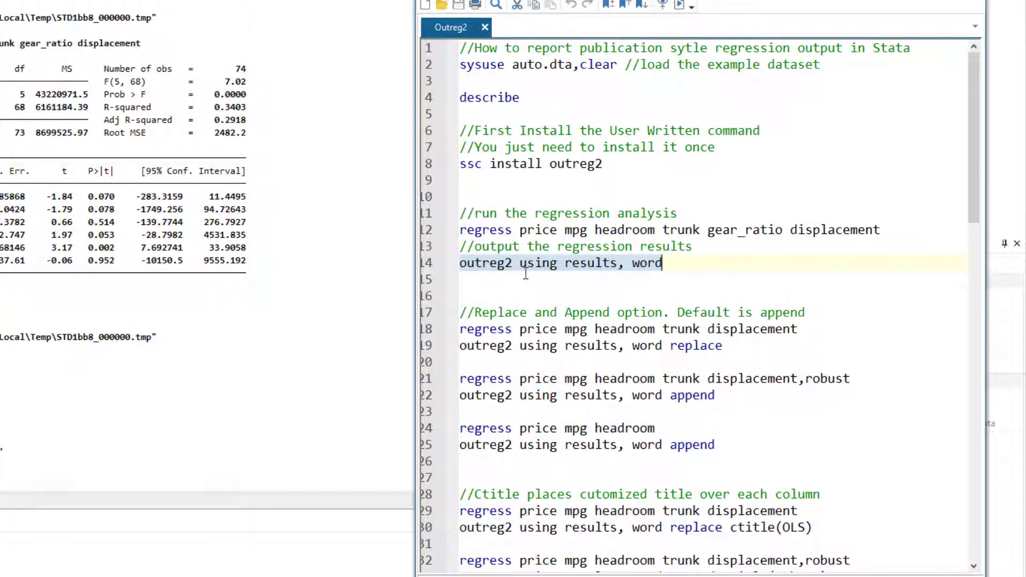
Change the output file in the first outreg2 line to the quoted full path "E:\abc\results"
{"action": "left_click", "coordinate": [501, 266]}
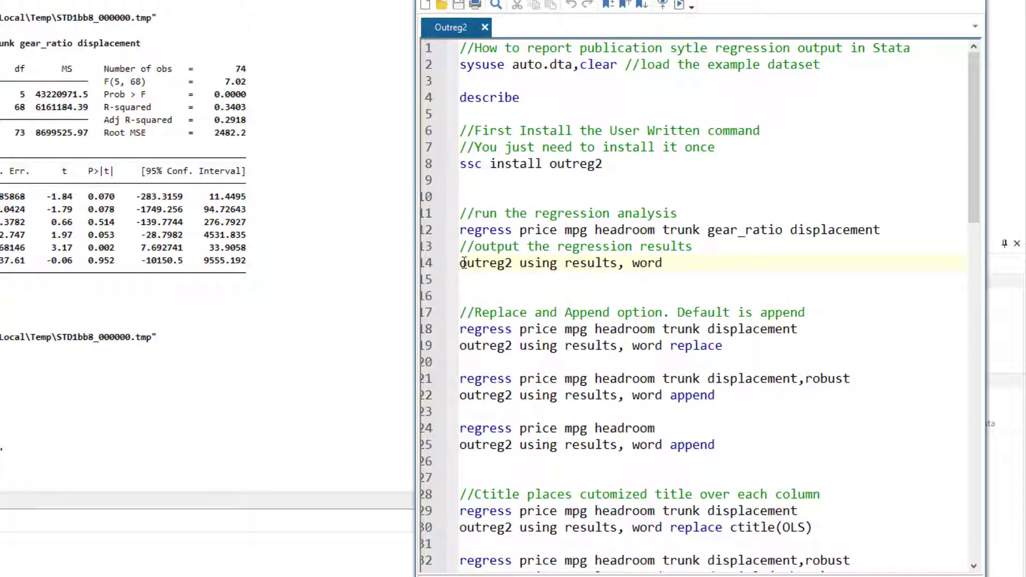
{"action": "left_click", "coordinate": [564, 263]}
{"action": "type", "text": "E"}
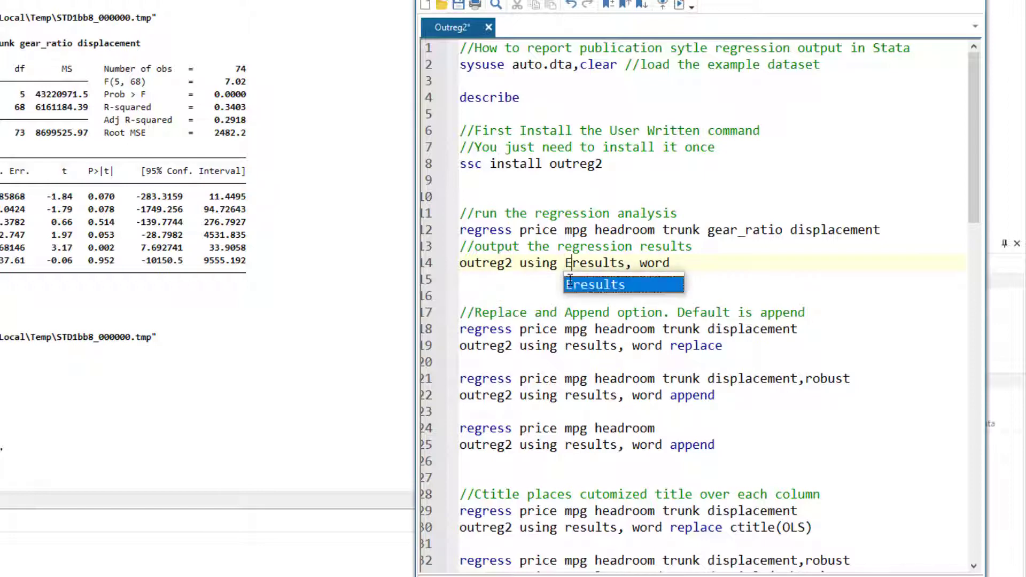
{"action": "type", "text": ":"}
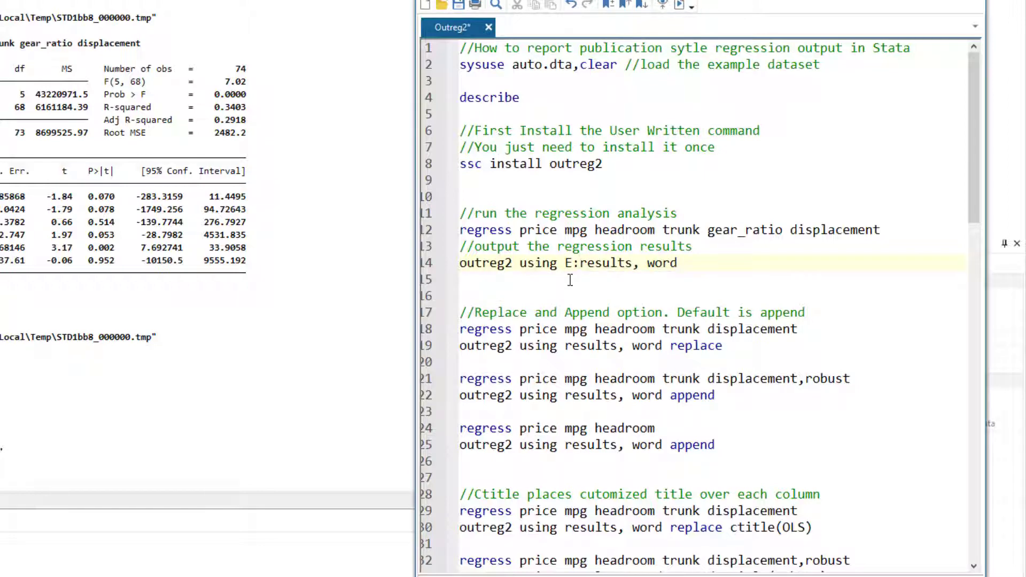
{"action": "type", "text": "\\"}
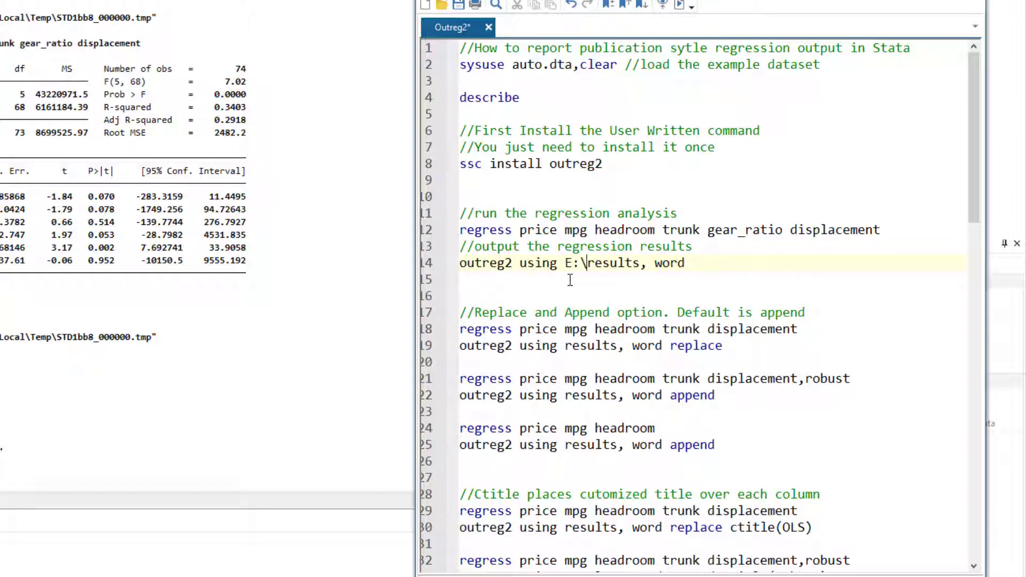
{"action": "type", "text": "ab"}
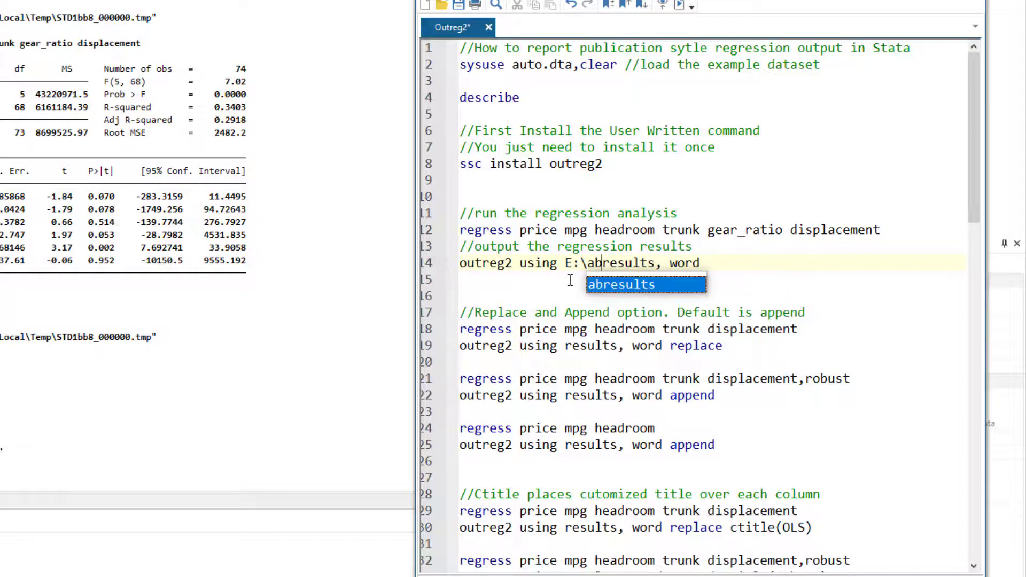
{"action": "type", "text": "c\\"}
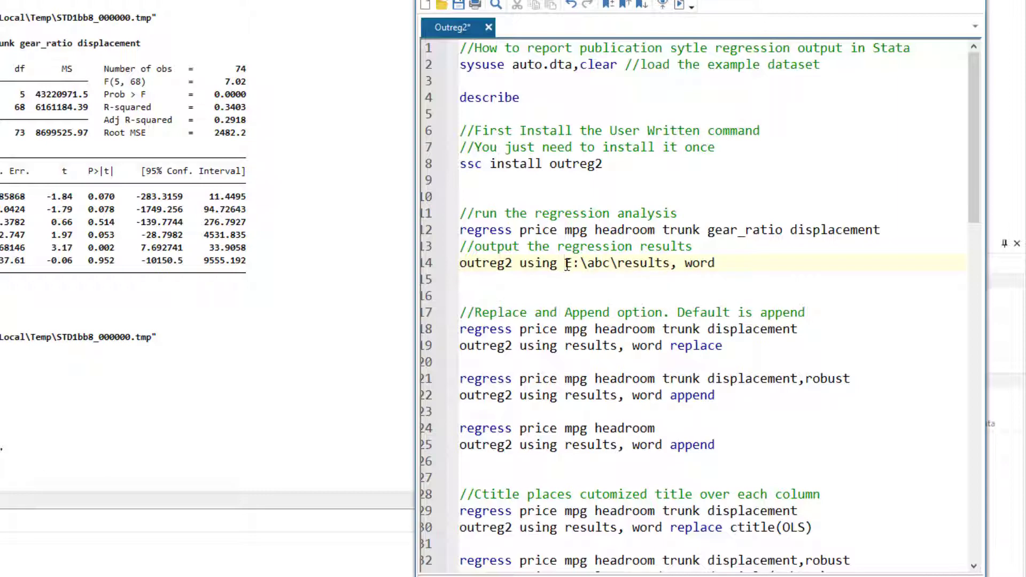
{"action": "left_click", "coordinate": [567, 265]}
{"action": "type", "text": "\""}
{"action": "left_click", "coordinate": [678, 263]}
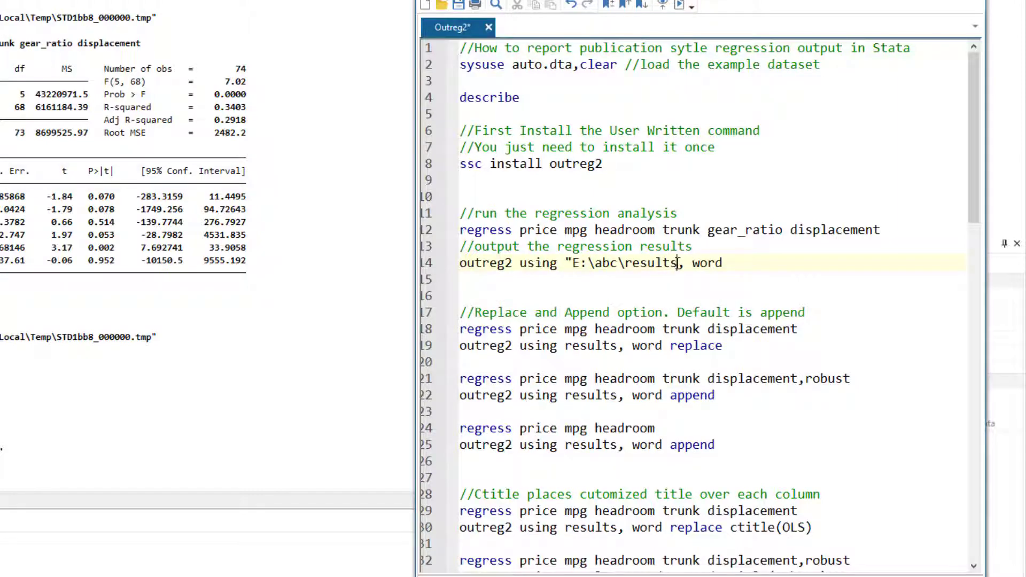
{"action": "type", "text": "\""}
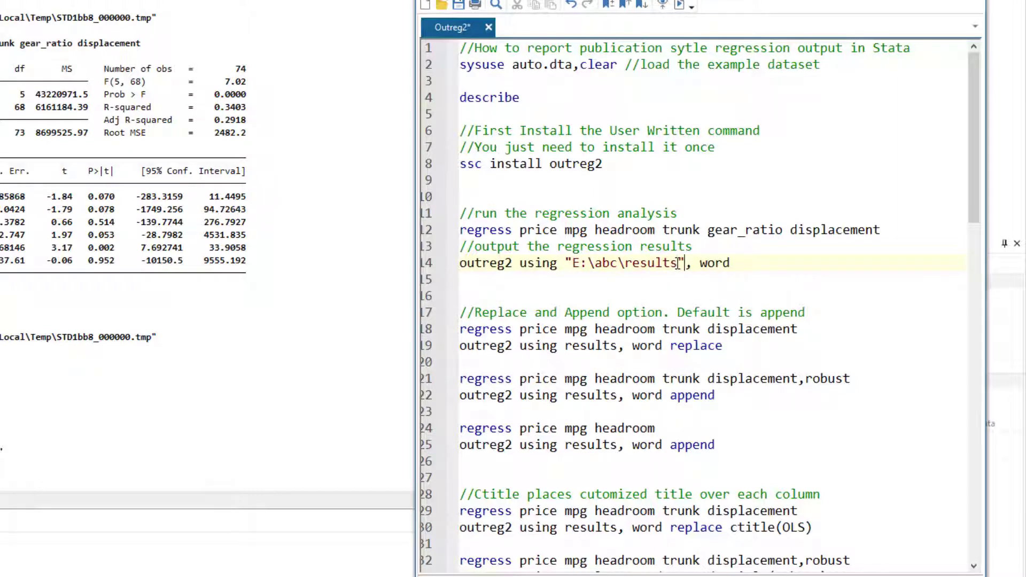
Remove the folder path and quotation marks from the first outreg2 line, restoring outreg2 using results, word
{"action": "left_click", "coordinate": [629, 264]}
{"action": "key", "text": "BackSpace"}
{"action": "key", "text": "BackSpace"}
{"action": "key", "text": "BackSpace"}
{"action": "key", "text": "BackSpace"}
{"action": "key", "text": "BackSpace"}
{"action": "key", "text": "BackSpace"}
{"action": "key", "text": "BackSpace"}
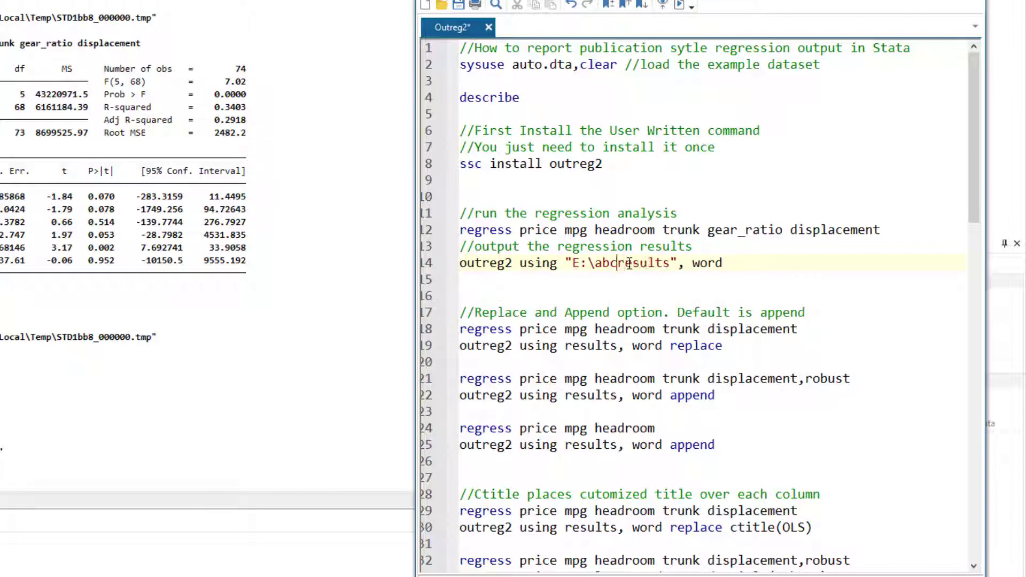
{"action": "key", "text": "BackSpace"}
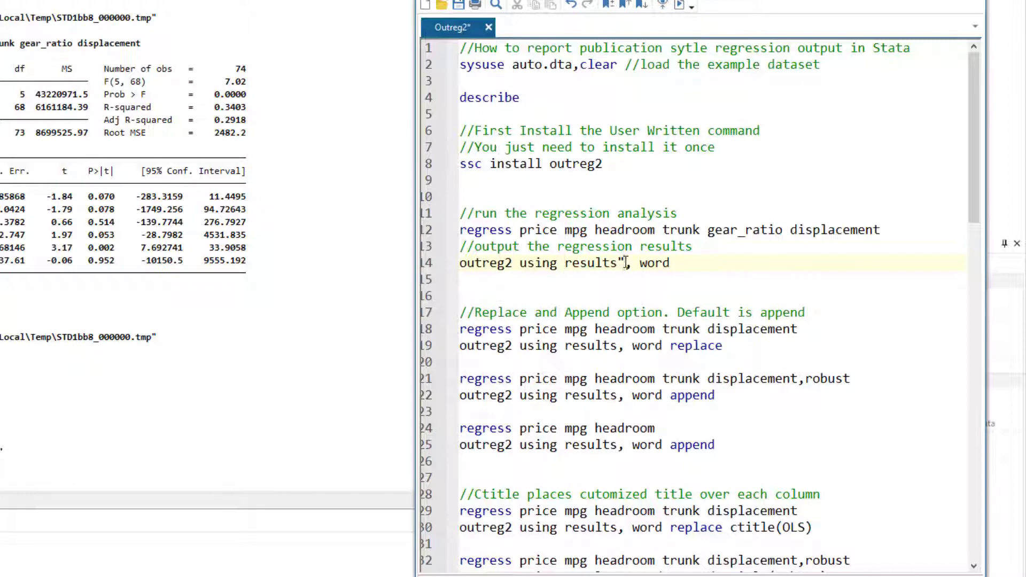
{"action": "left_click", "coordinate": [625, 263]}
{"action": "key", "text": "BackSpace"}
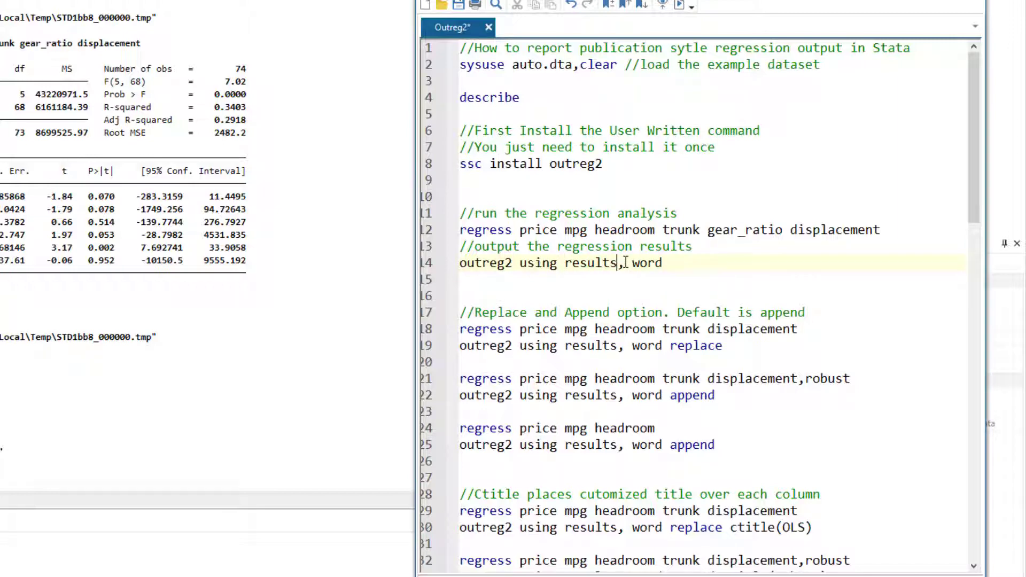
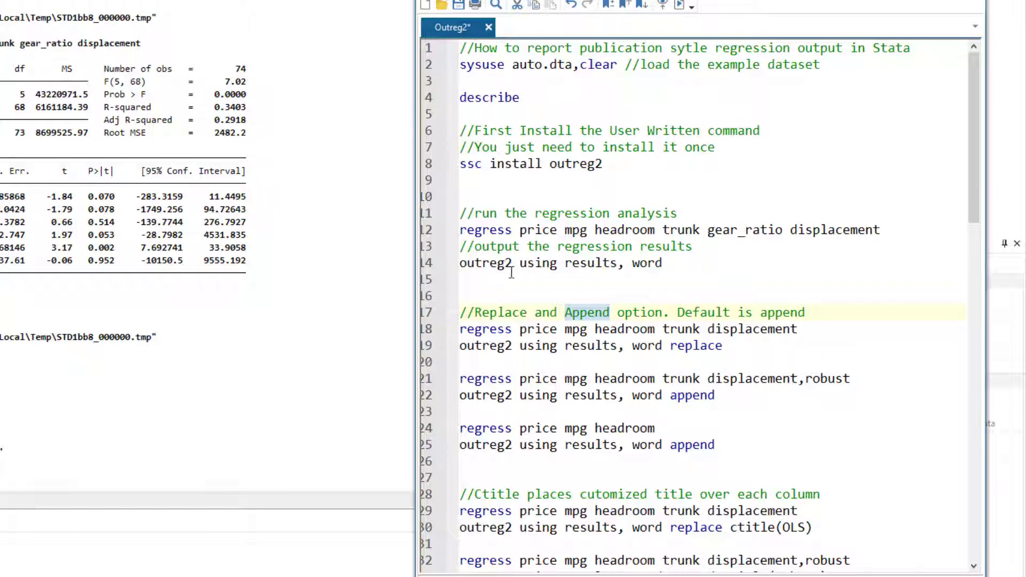
Run the line 18 regression of price on mpg, headroom, trunk and displacement, which leaves out gear_ratio
{"action": "double_click", "coordinate": [598, 313]}
{"action": "left_click", "coordinate": [507, 313]}
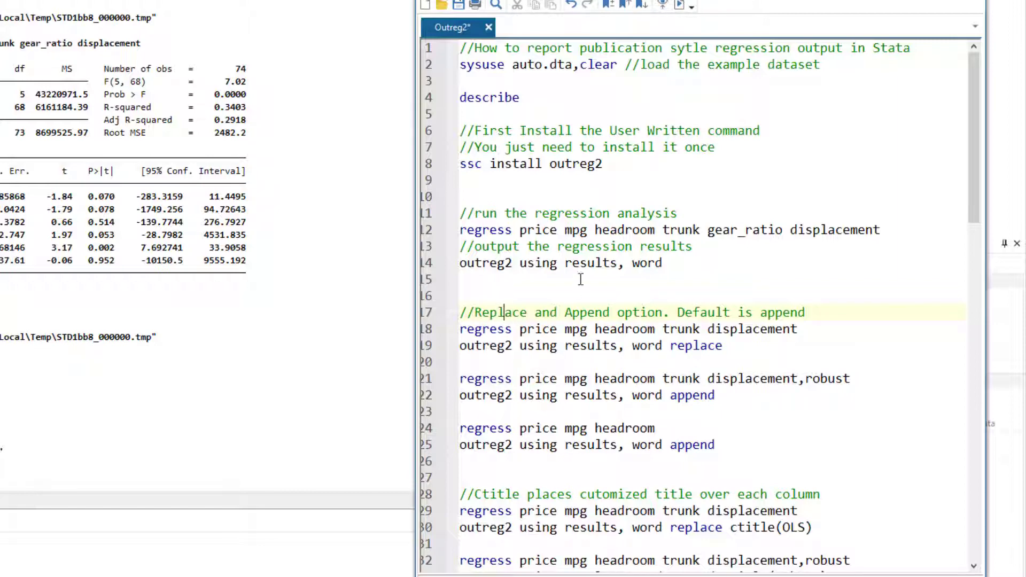
{"action": "left_click_drag", "start_coordinate": [565, 263], "coordinate": [620, 262]}
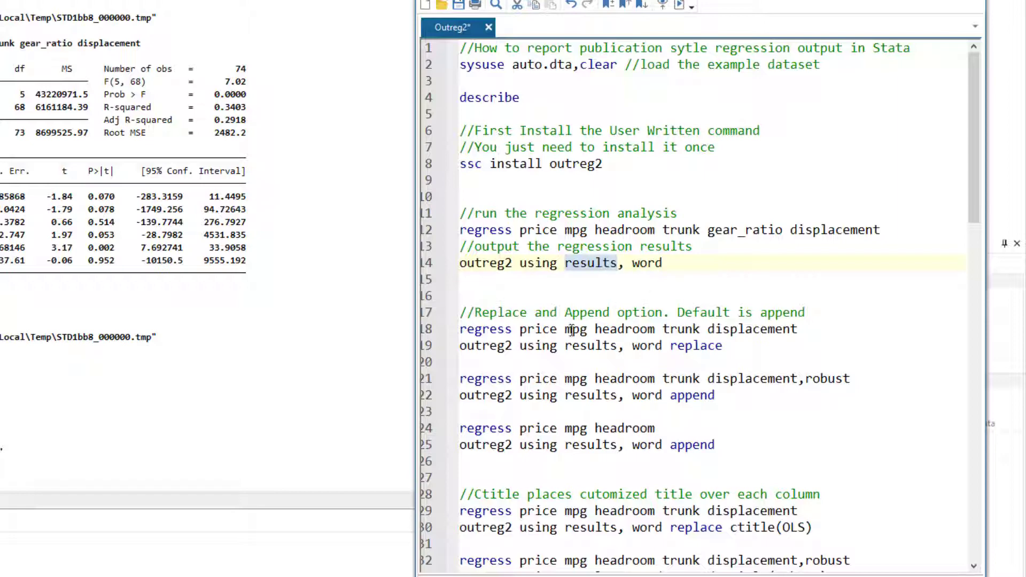
{"action": "left_click", "coordinate": [422, 330]}
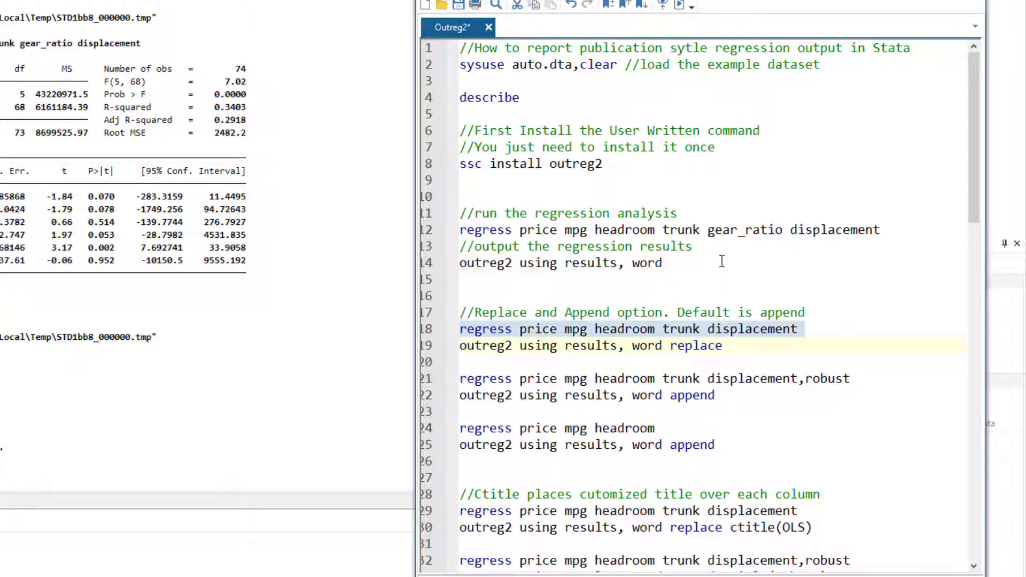
{"action": "left_click_drag", "start_coordinate": [708, 230], "coordinate": [783, 236]}
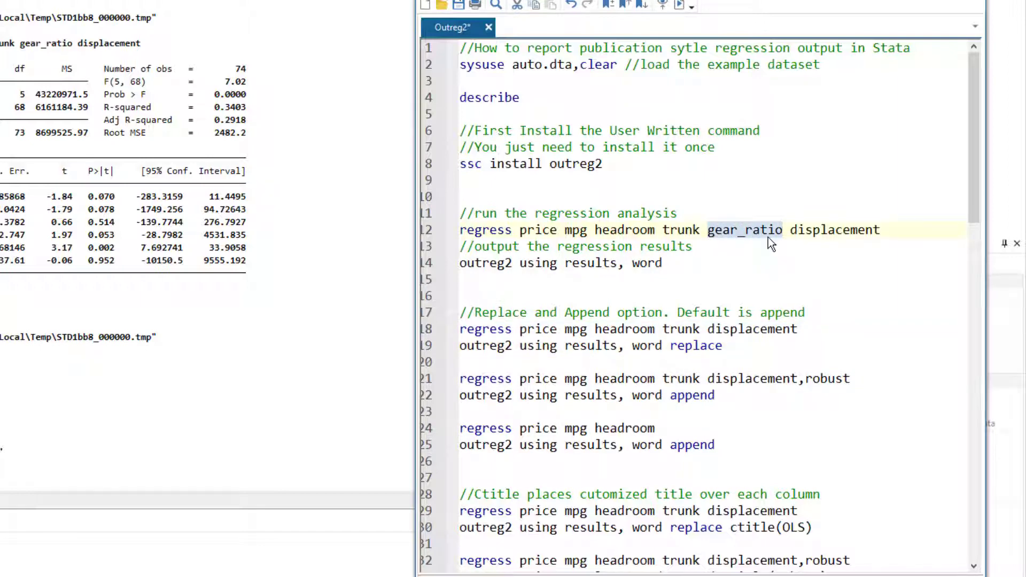
{"action": "left_click", "coordinate": [427, 332]}
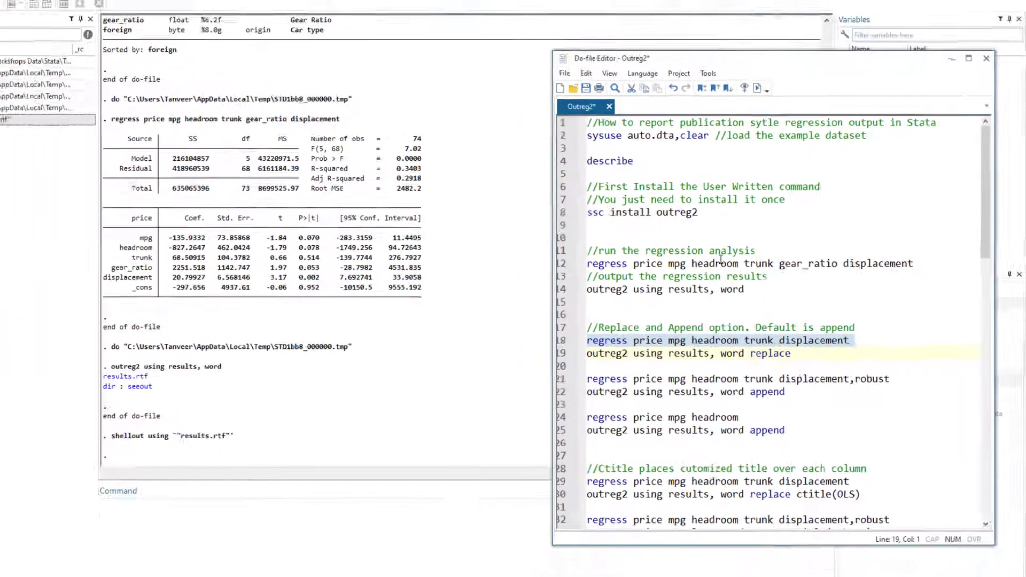
{"action": "left_click", "coordinate": [779, 114]}
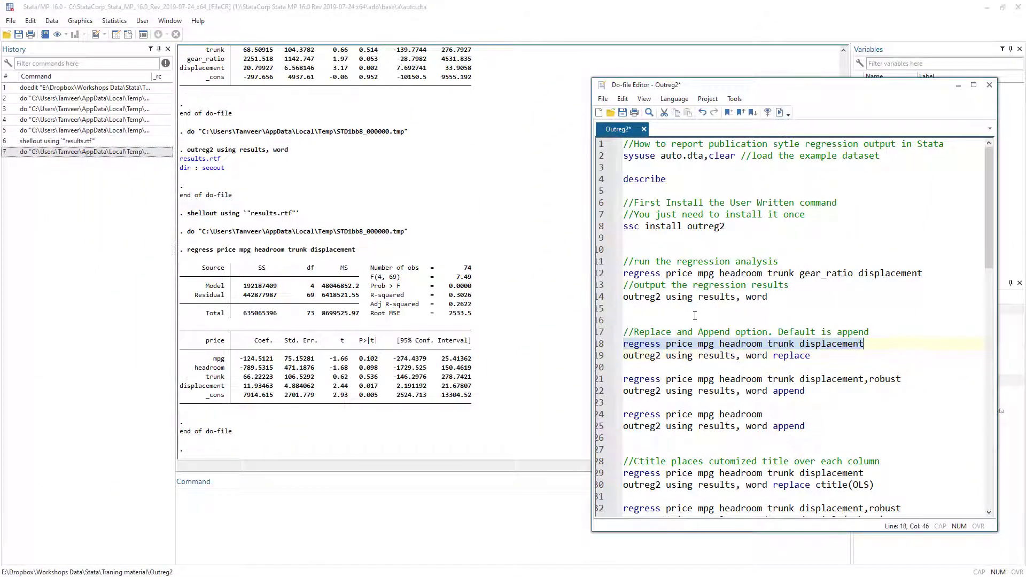
Export the regression with outreg2 using results, word replace, and view the resulting results.rtf in Word before closing it
{"action": "left_click", "coordinate": [602, 357]}
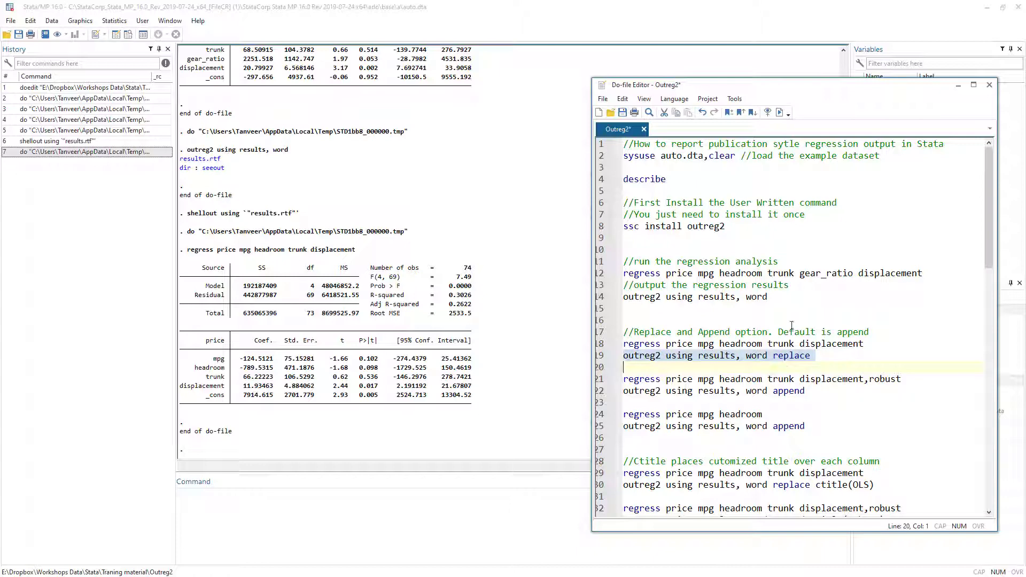
{"action": "left_click", "coordinate": [779, 113]}
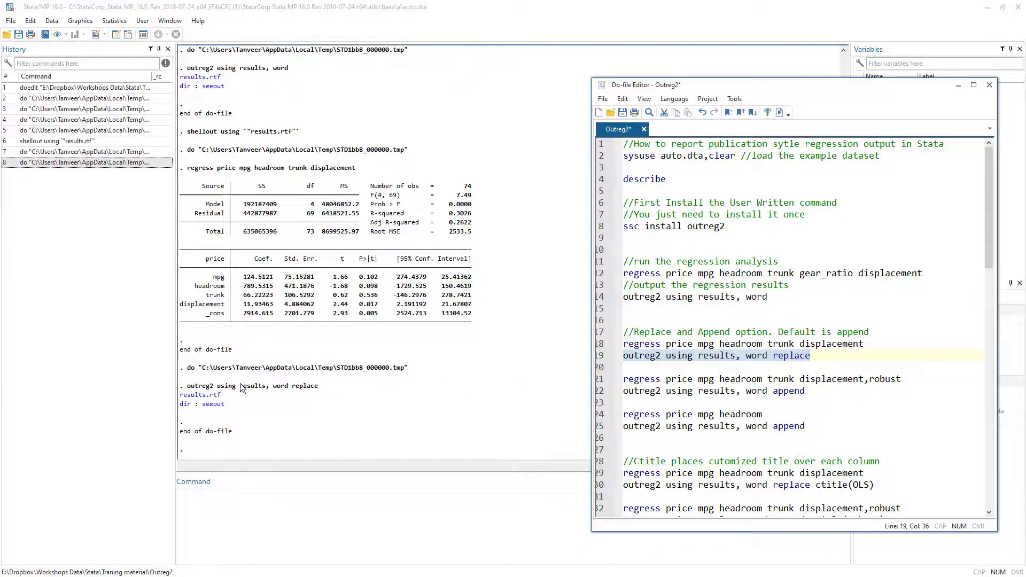
{"action": "left_click", "coordinate": [210, 396]}
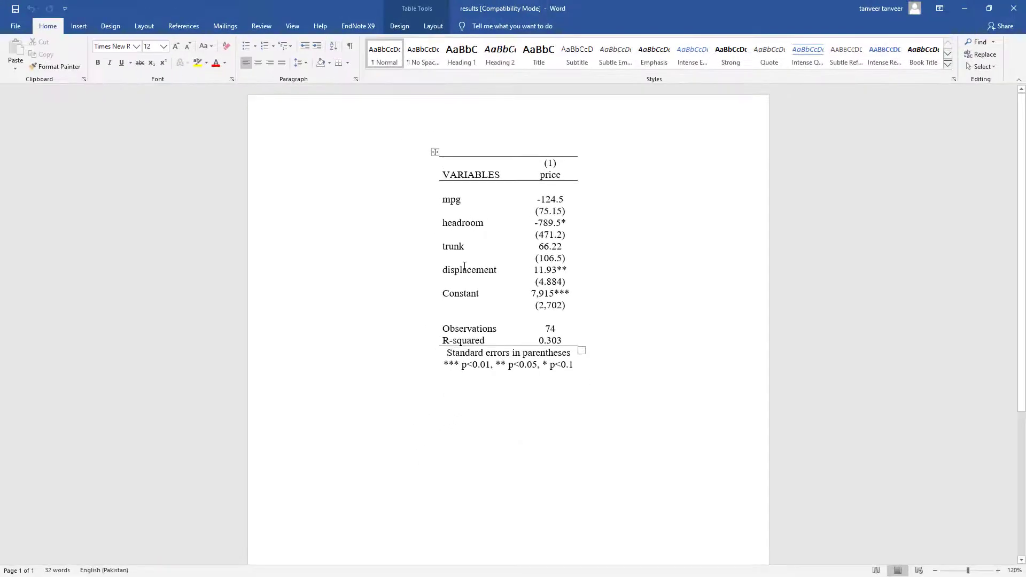
{"action": "left_click", "coordinate": [1013, 7]}
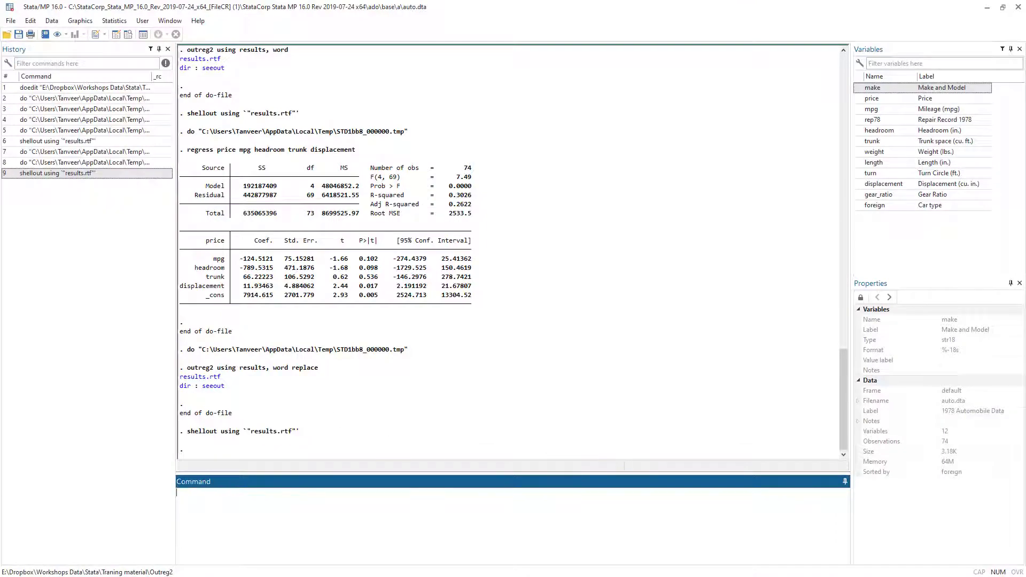
Return to the do-file and run the line 21 regression of price on mpg, headroom, trunk and displacement with the robust option
{"action": "key", "text": "alt+Tab"}
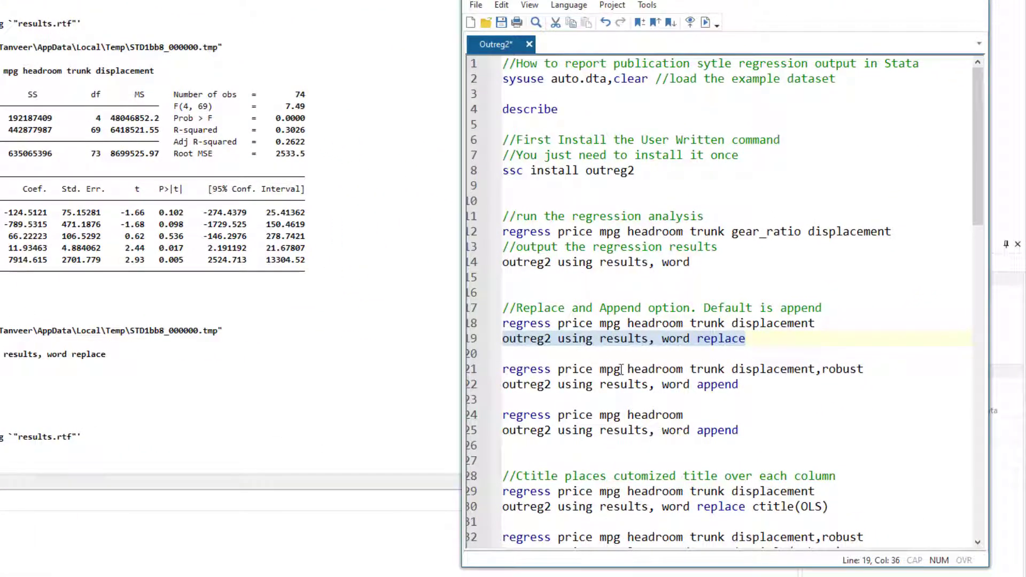
{"action": "left_click", "coordinate": [614, 368]}
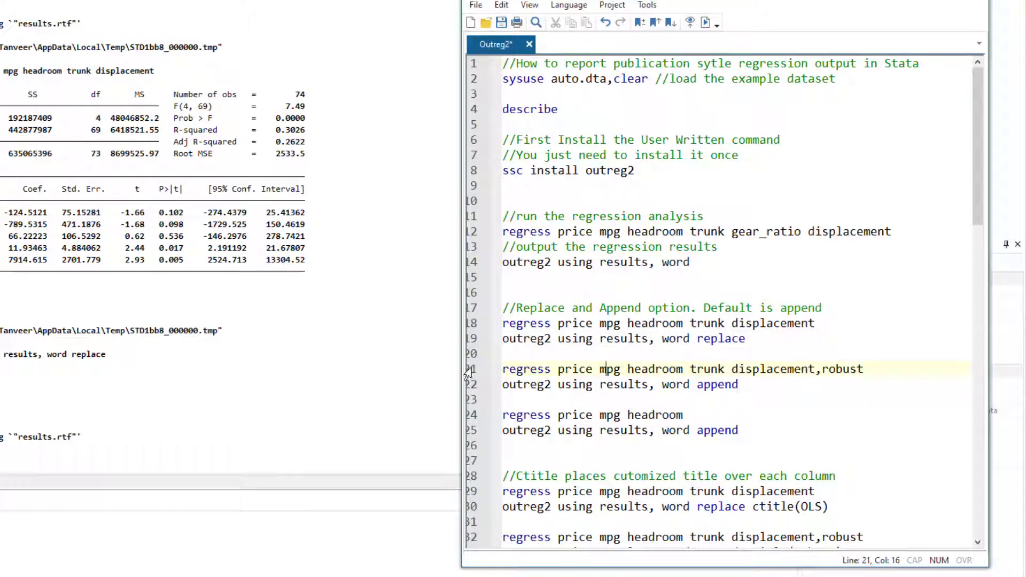
{"action": "left_click", "coordinate": [469, 369]}
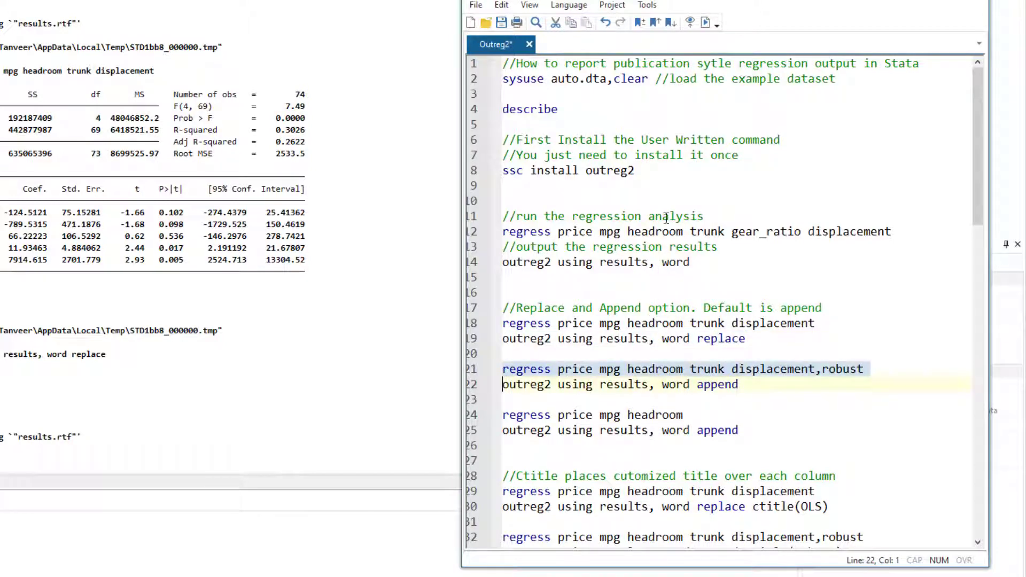
{"action": "left_click", "coordinate": [706, 23]}
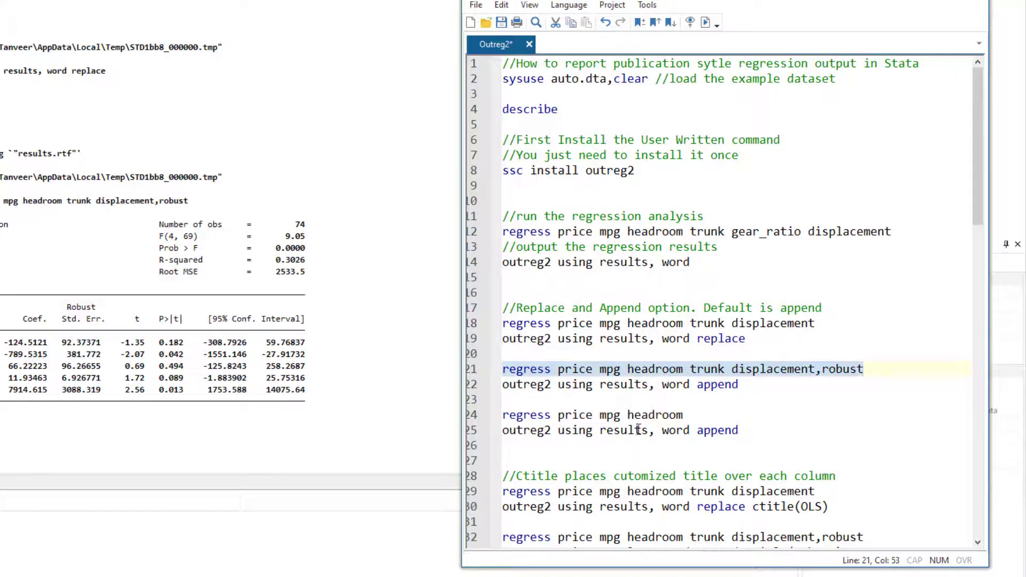
Add the robust regression to the Word table with outreg2 using results, word append, and open results.rtf in Word
{"action": "left_click", "coordinate": [836, 369]}
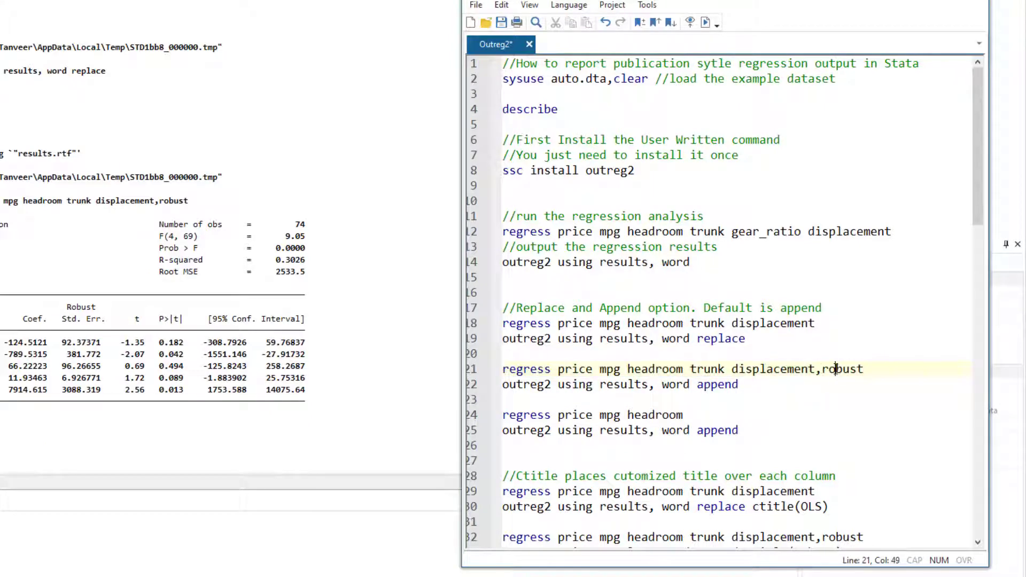
{"action": "left_click", "coordinate": [466, 324]}
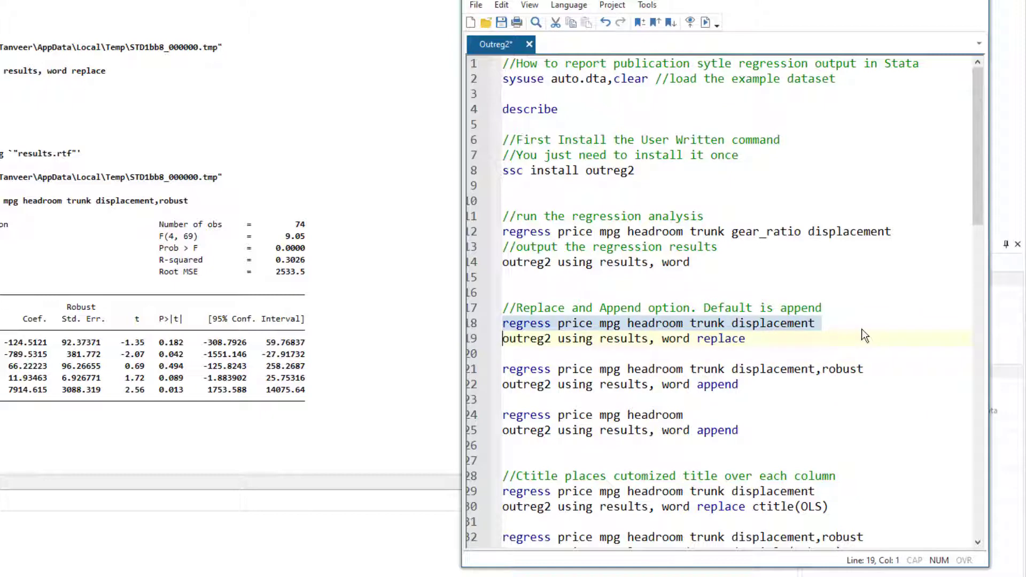
{"action": "left_click", "coordinate": [471, 370]}
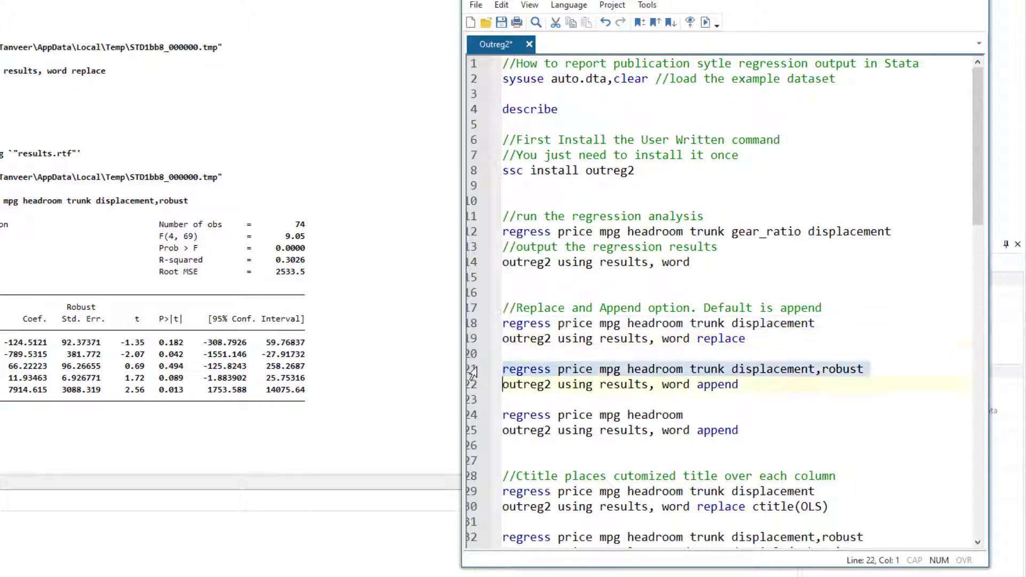
{"action": "double_click", "coordinate": [836, 371]}
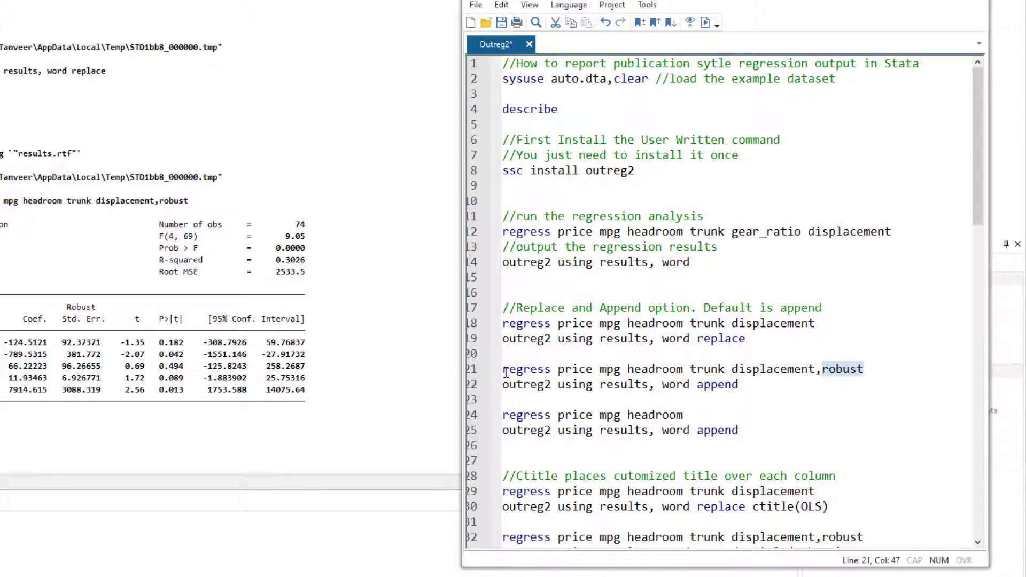
{"action": "left_click", "coordinate": [472, 386]}
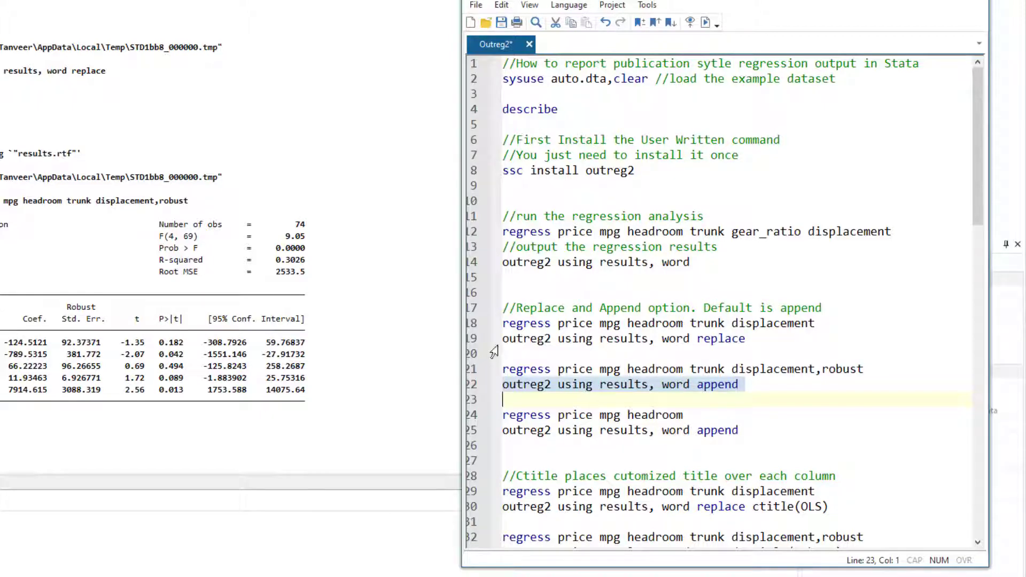
{"action": "left_click", "coordinate": [478, 327]}
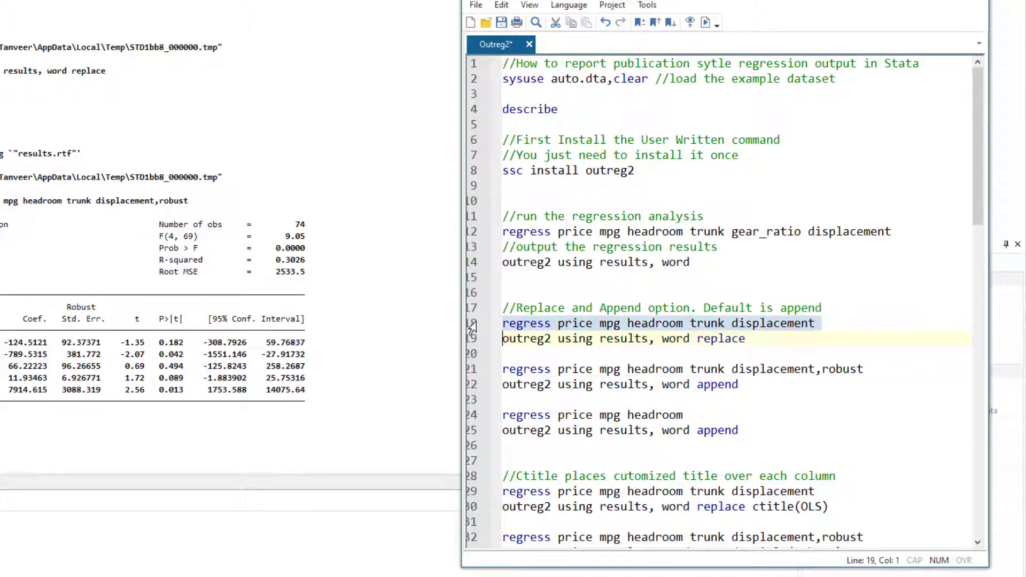
{"action": "left_click", "coordinate": [472, 374]}
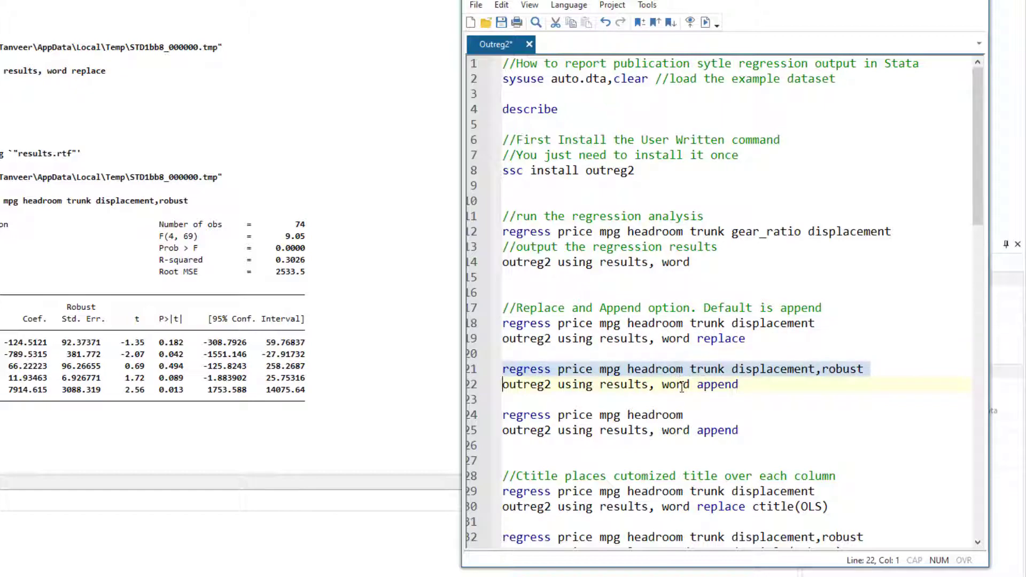
{"action": "left_click", "coordinate": [475, 385]}
{"action": "key", "text": "ctrl+d"}
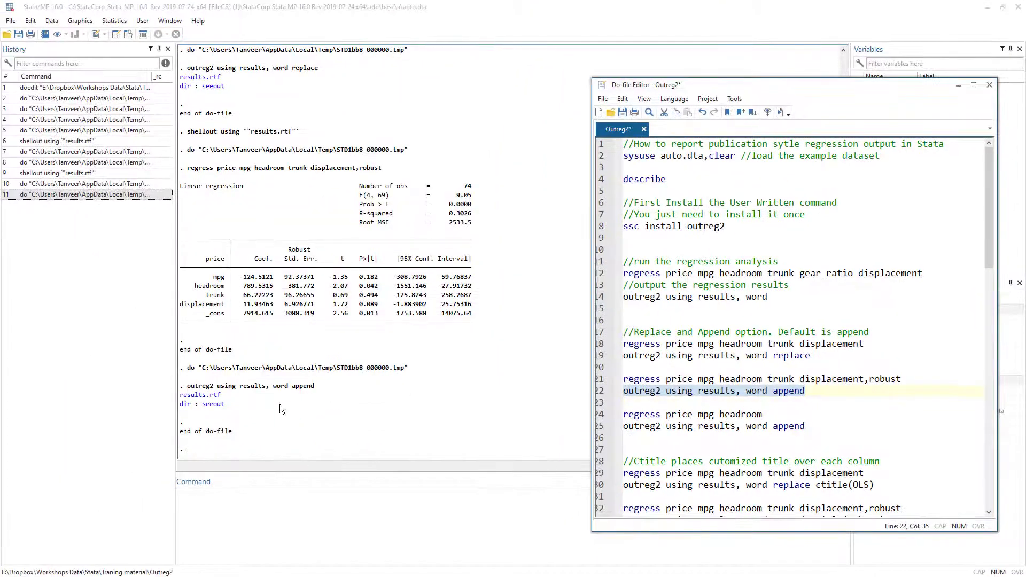
{"action": "left_click", "coordinate": [208, 395]}
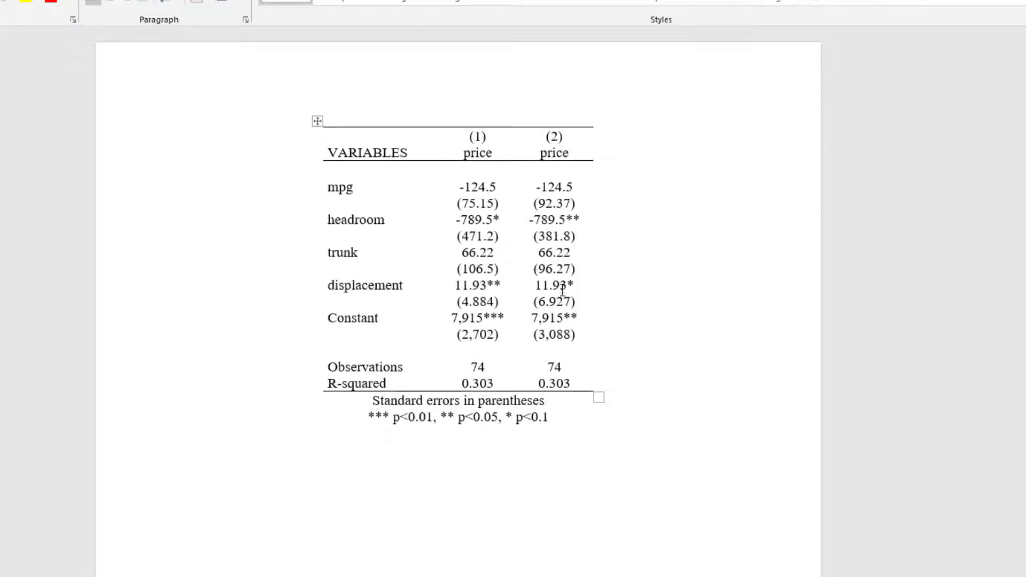
Return from Word to the do-file and run the line 24 regression of price on mpg and headroom
{"action": "scroll", "coordinate": [810, 267], "scroll_direction": "down", "scroll_amount": 5, "text": "ctrl"}
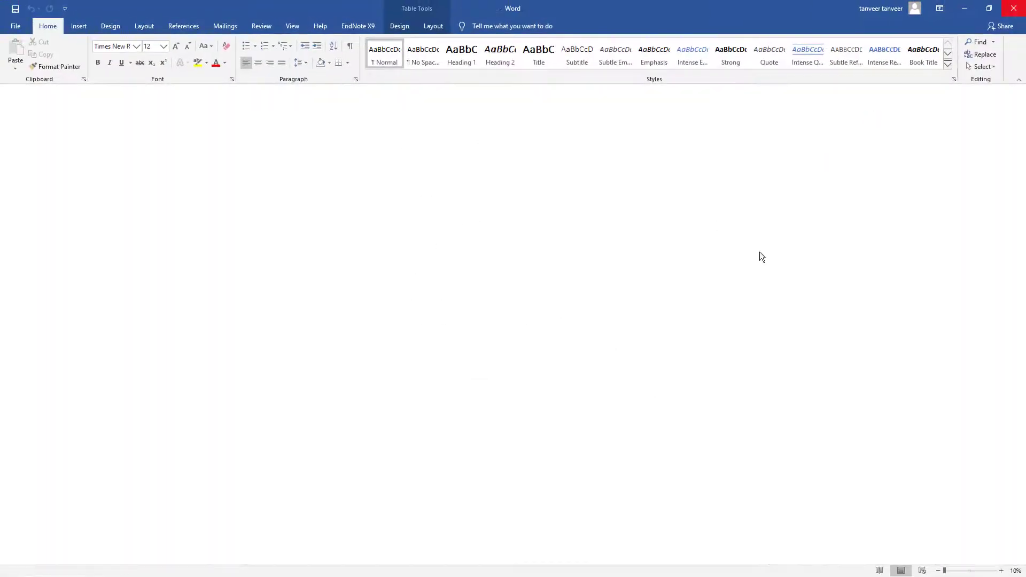
{"action": "key", "text": "alt+Tab"}
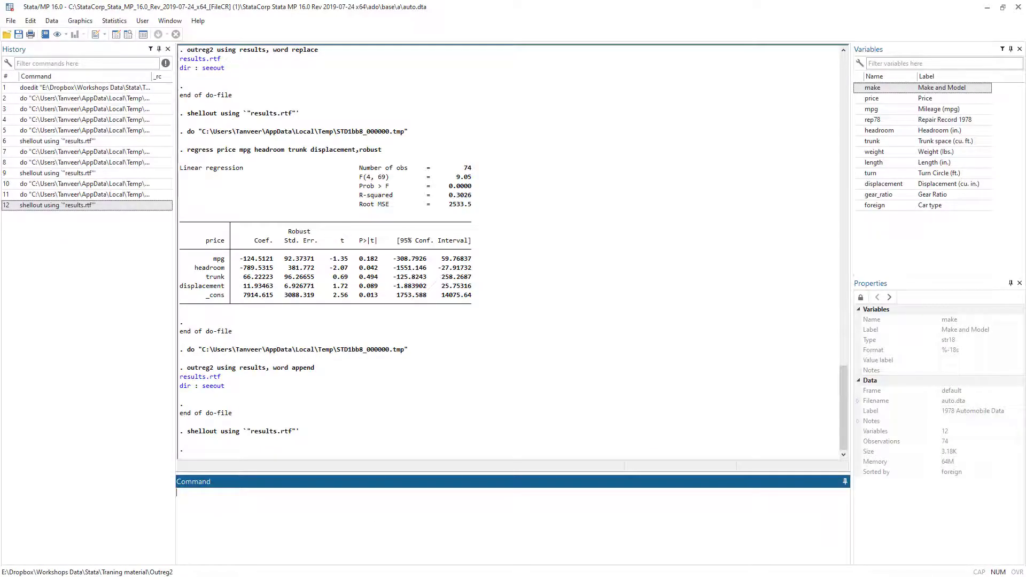
{"action": "key", "text": "alt+Tab"}
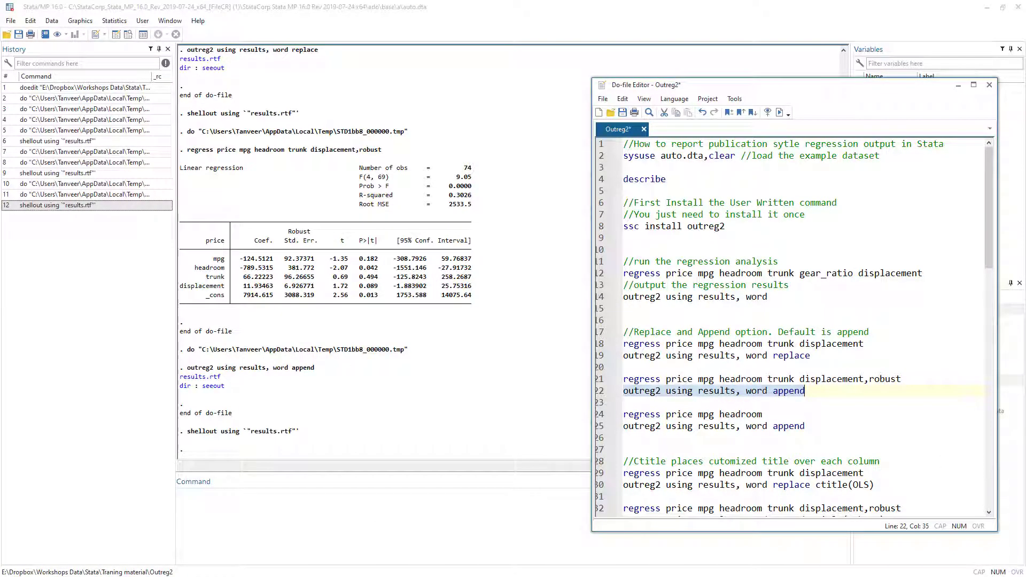
{"action": "left_click", "coordinate": [524, 485]}
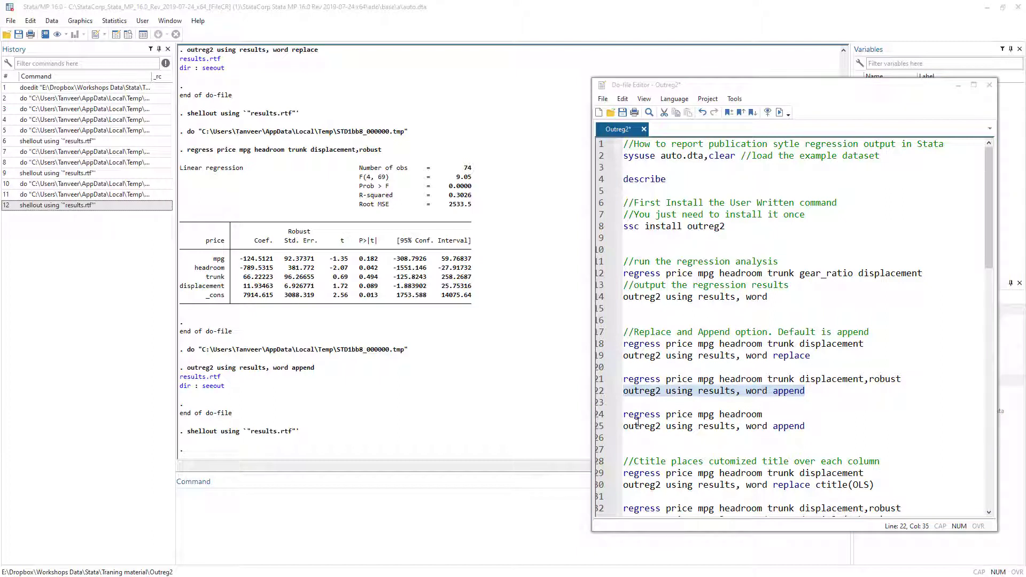
{"action": "left_click", "coordinate": [599, 416]}
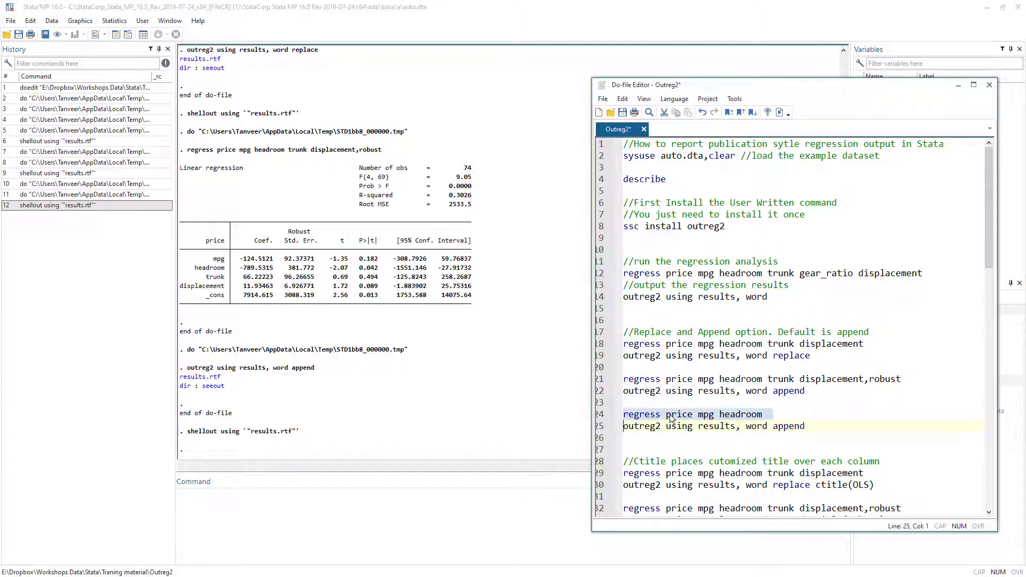
{"action": "left_click", "coordinate": [704, 415]}
{"action": "left_click_drag", "start_coordinate": [698, 415], "coordinate": [760, 418]}
{"action": "left_click", "coordinate": [597, 417]}
{"action": "left_click", "coordinate": [780, 114]}
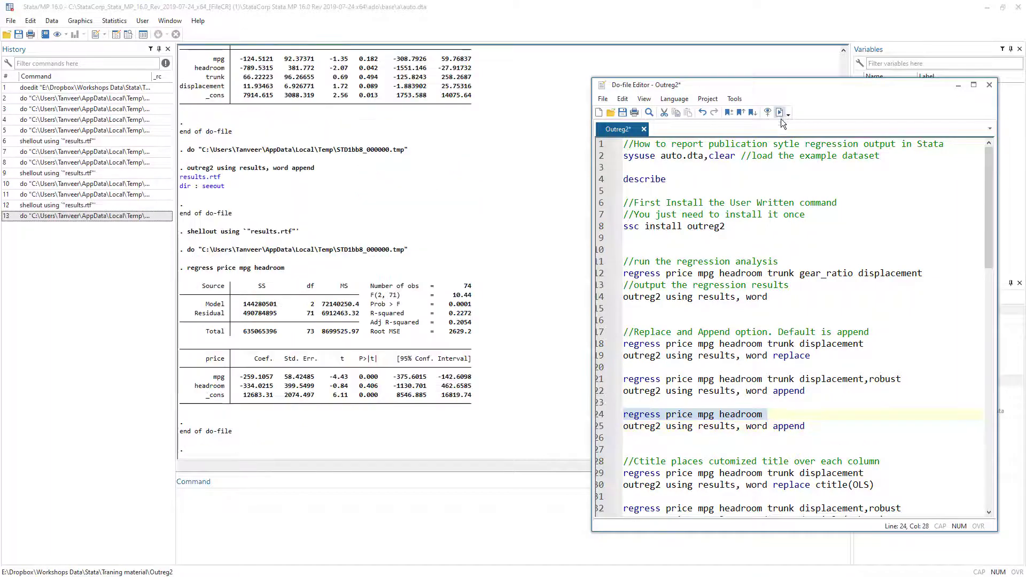
Add this regression to the Word table with outreg2 using results, word append, and open results.rtf
{"action": "left_click", "coordinate": [597, 429]}
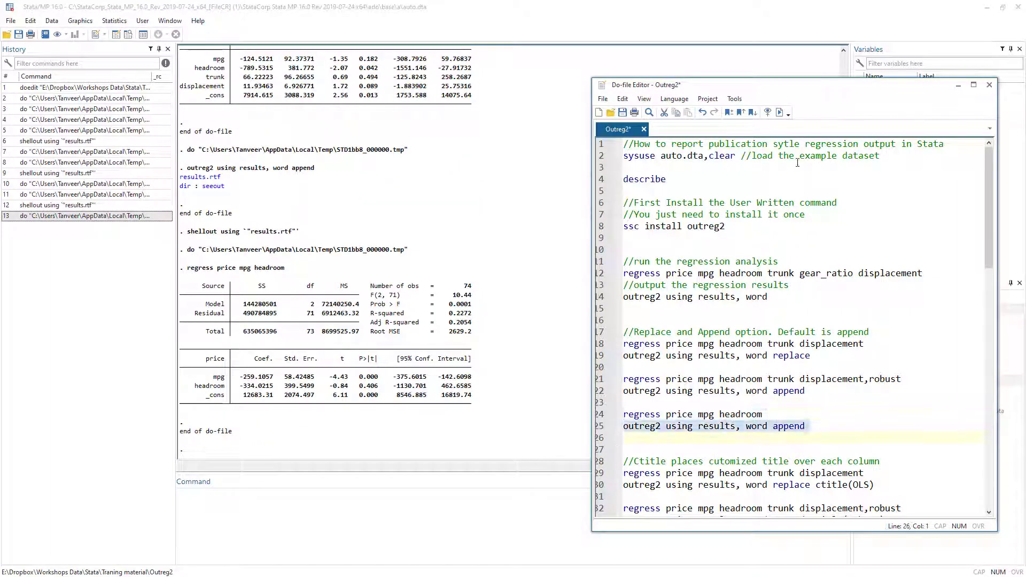
{"action": "left_click", "coordinate": [779, 113]}
{"action": "left_click", "coordinate": [211, 396]}
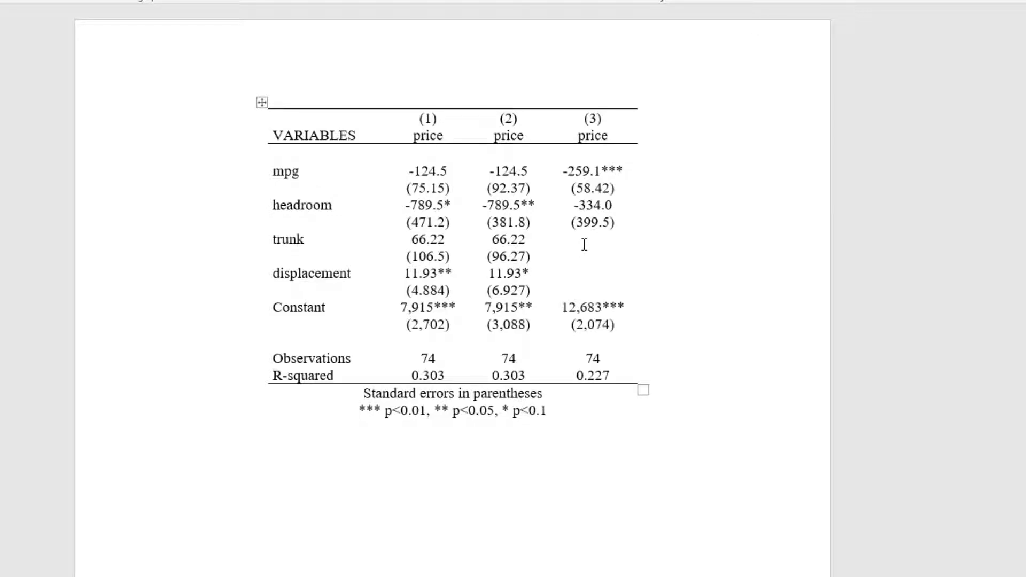
Examine the third model's column and the price headings above the columns in the Word table, and close the document
{"action": "left_click_drag", "start_coordinate": [595, 120], "coordinate": [597, 380]}
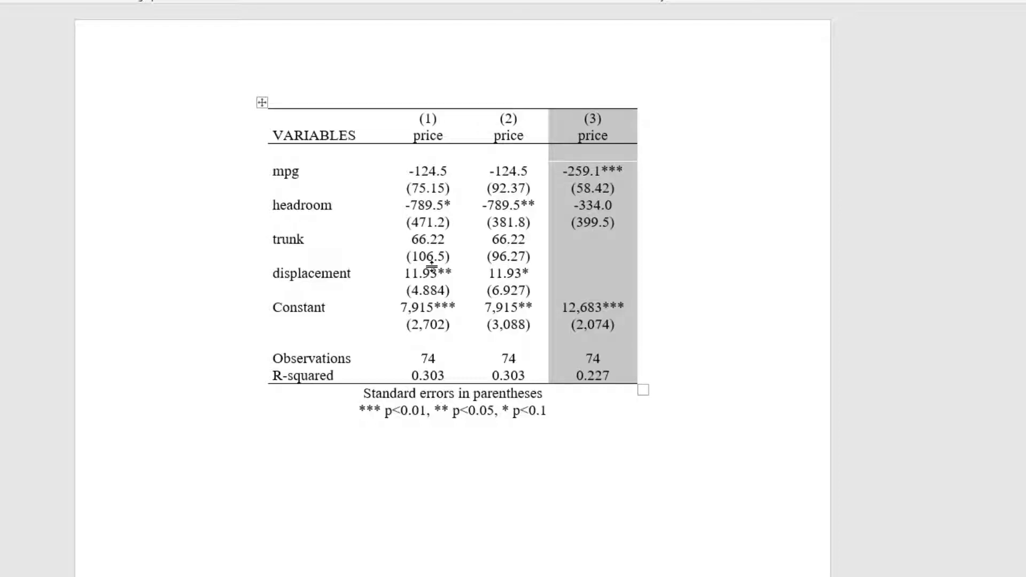
{"action": "left_click", "coordinate": [587, 206]}
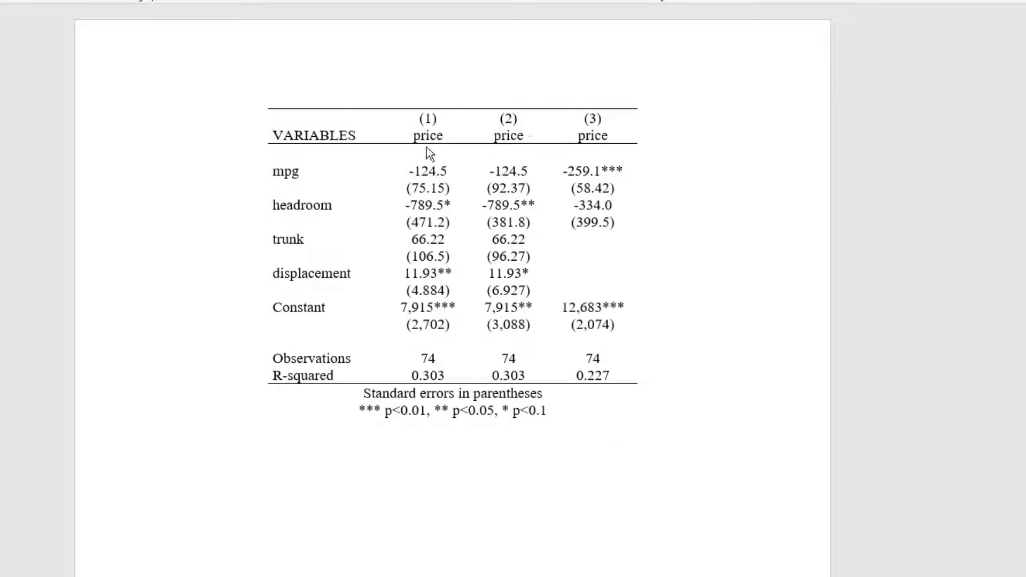
{"action": "left_click_drag", "start_coordinate": [414, 133], "coordinate": [444, 132]}
{"action": "left_click_drag", "start_coordinate": [413, 135], "coordinate": [443, 134]}
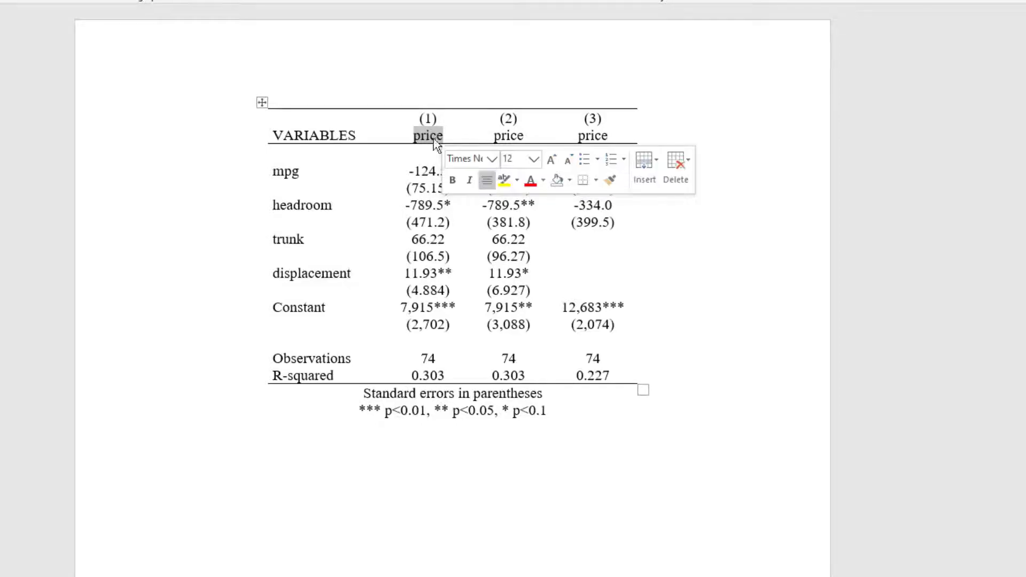
{"action": "left_click", "coordinate": [428, 136]}
{"action": "left_click_drag", "start_coordinate": [414, 135], "coordinate": [525, 136]}
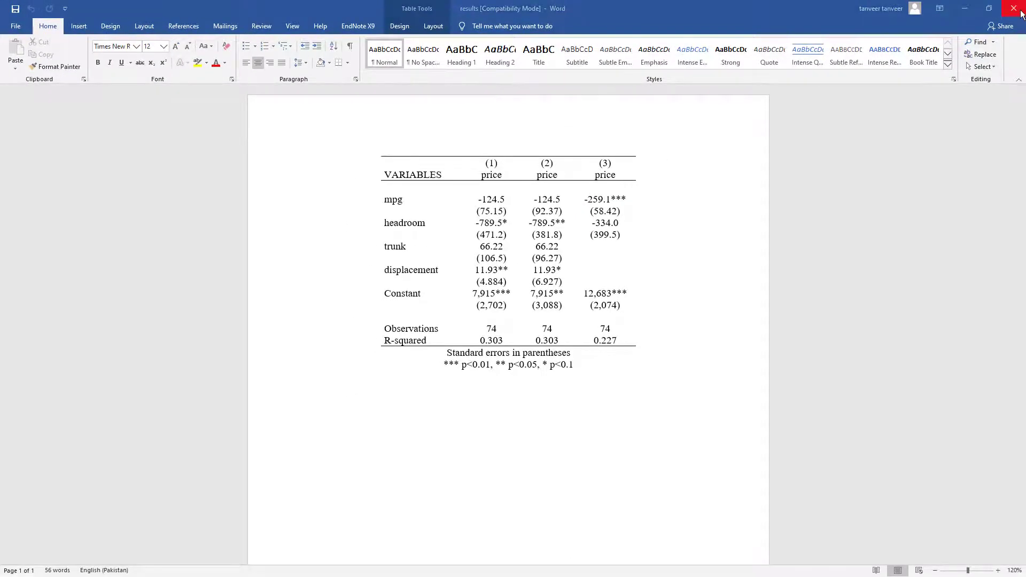
{"action": "left_click", "coordinate": [1018, 9]}
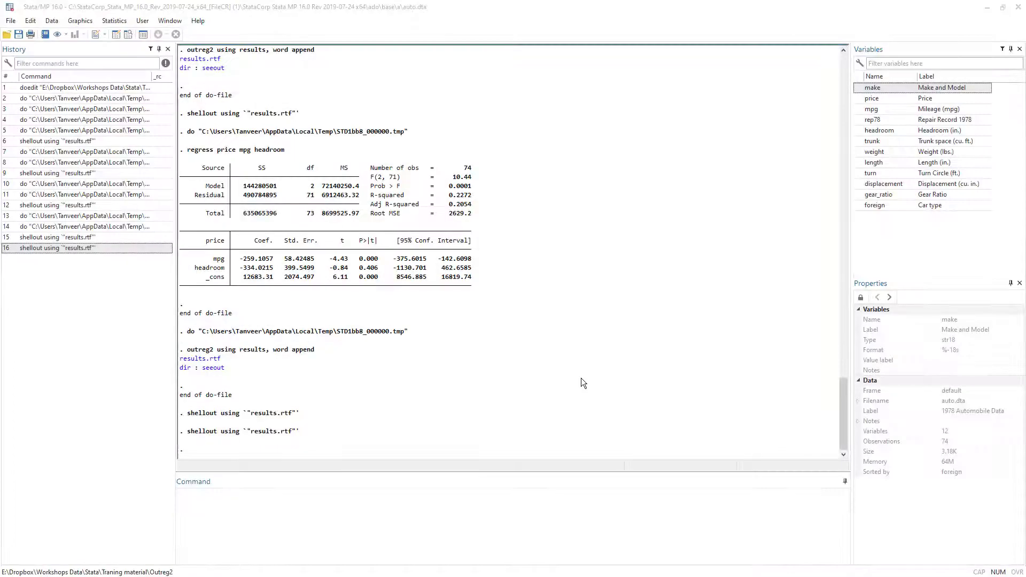
Run the line 29 regression of price on mpg, headroom, trunk and displacement, and export it with outreg2 using results, word replace ctitle(OLS)
{"action": "key", "text": "alt+Tab"}
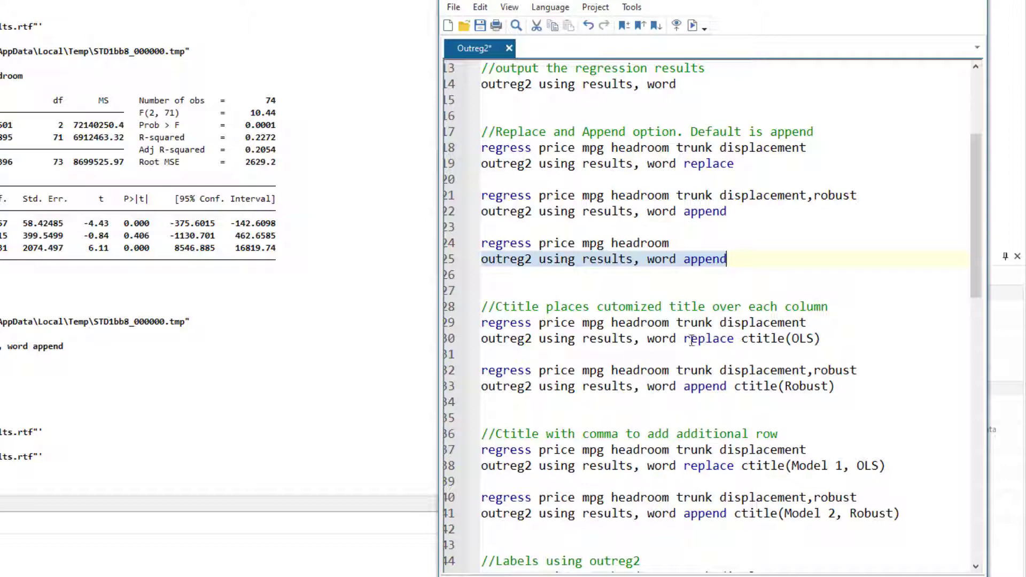
{"action": "left_click", "coordinate": [495, 306]}
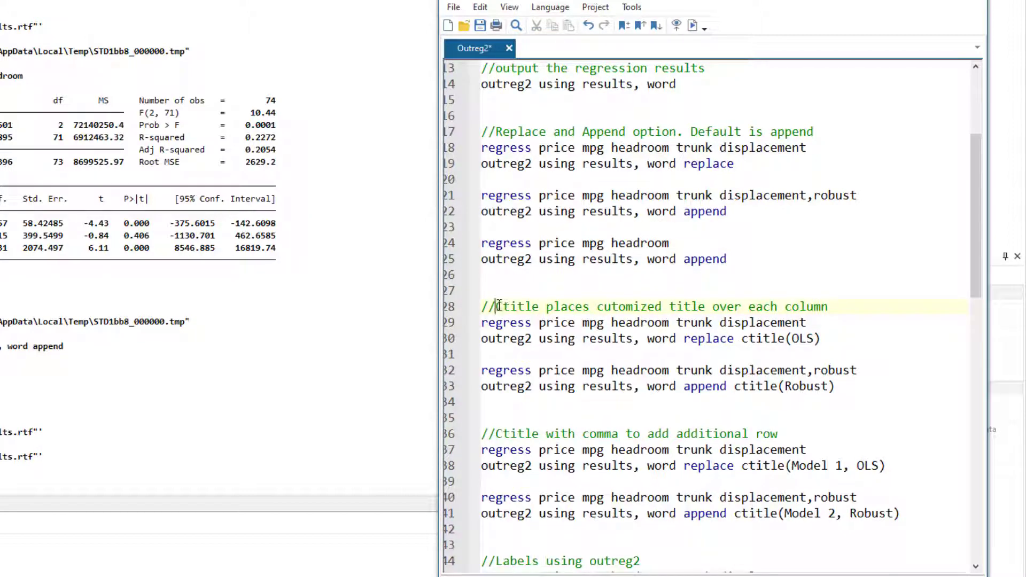
{"action": "left_click_drag", "start_coordinate": [497, 306], "coordinate": [539, 309]}
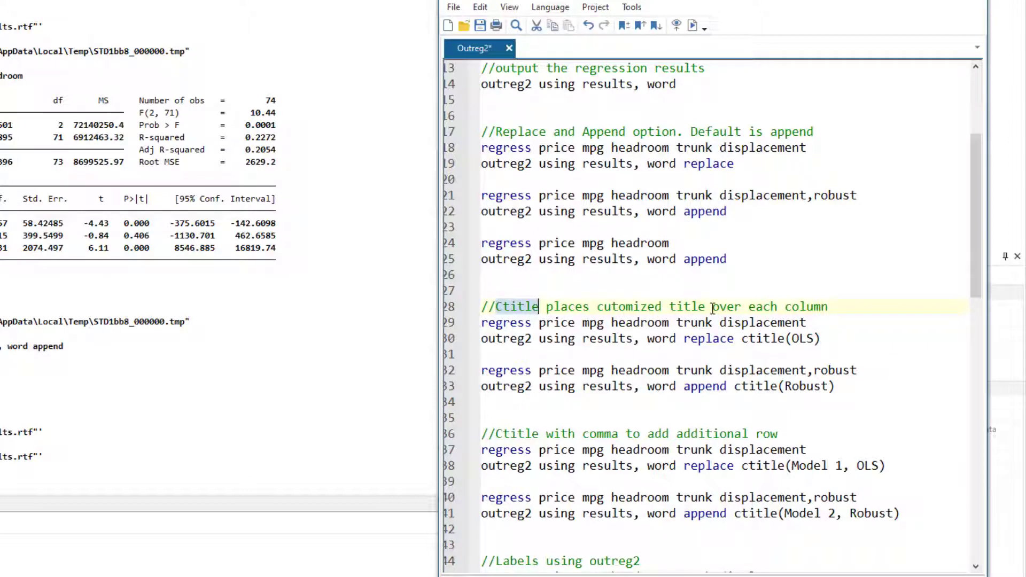
{"action": "left_click", "coordinate": [450, 323]}
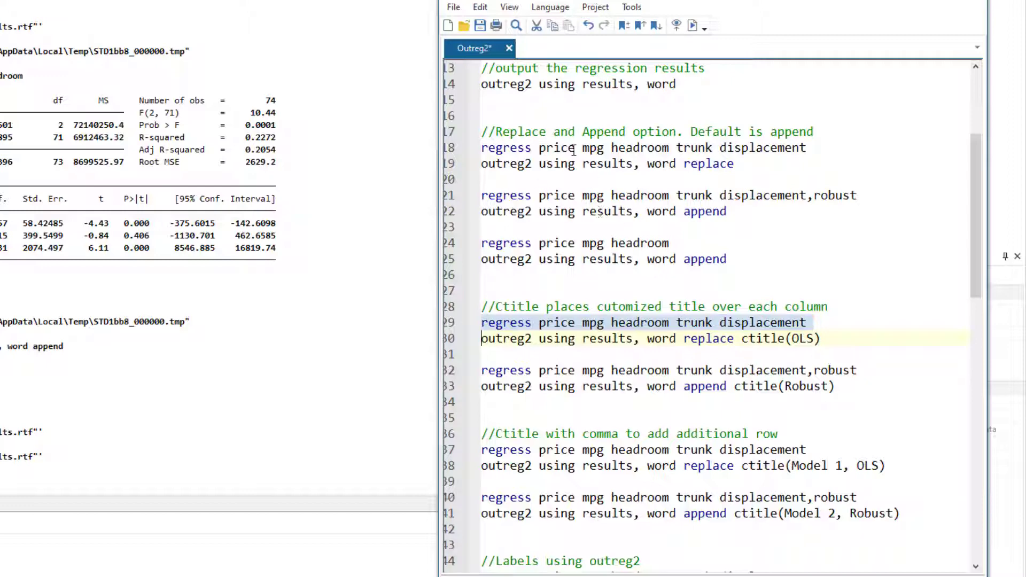
{"action": "left_click_drag", "start_coordinate": [782, 216], "coordinate": [481, 149]}
{"action": "left_click", "coordinate": [596, 338]}
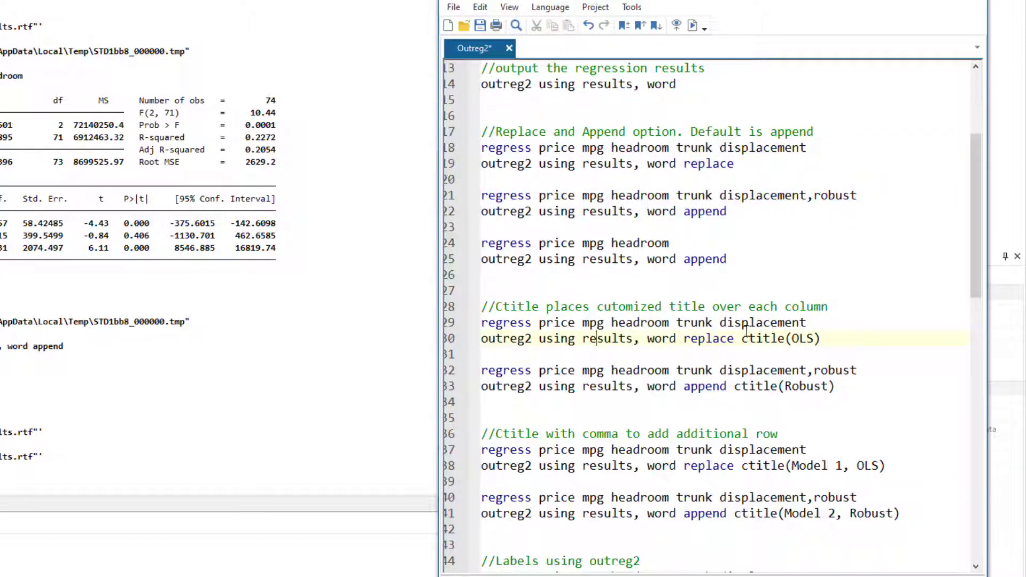
{"action": "left_click", "coordinate": [445, 326]}
{"action": "left_click", "coordinate": [692, 25]}
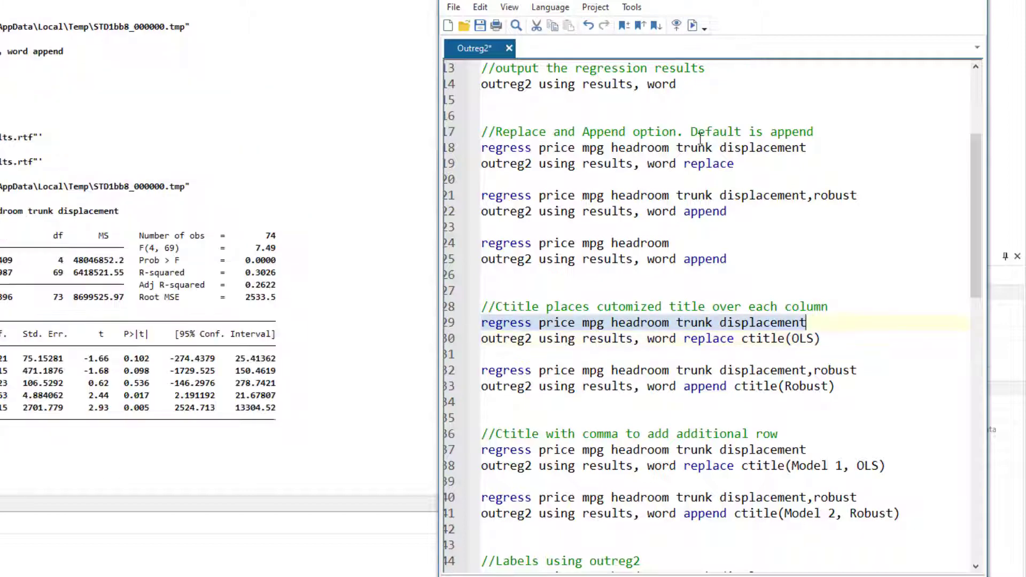
{"action": "left_click", "coordinate": [448, 342]}
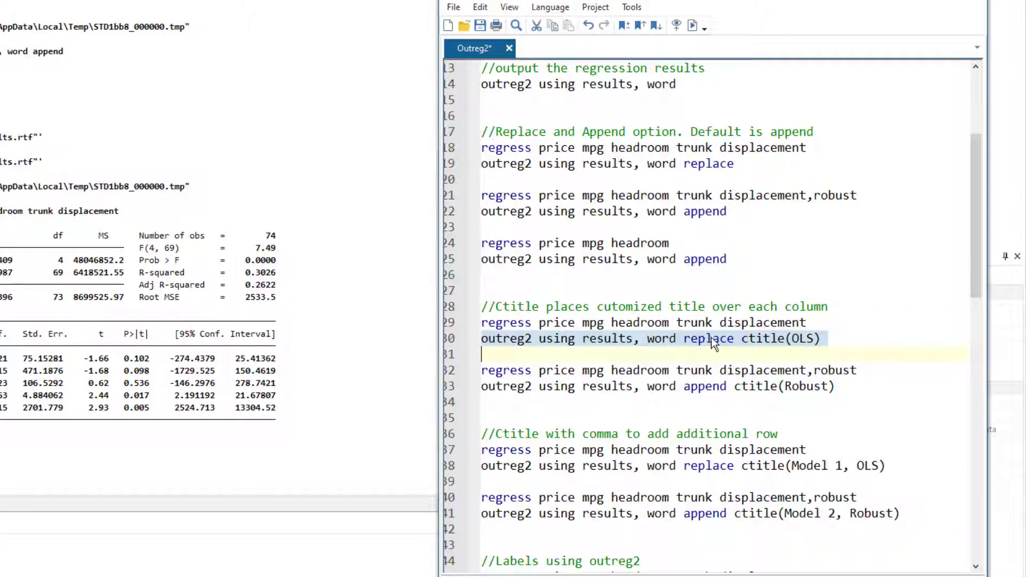
{"action": "left_click", "coordinate": [692, 26]}
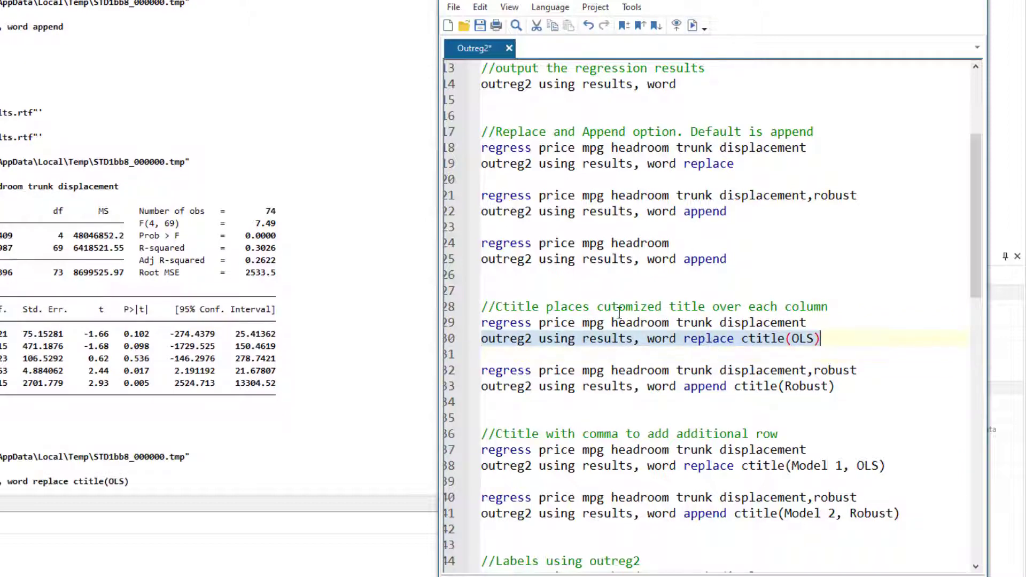
Run the line 32 regression with the robust option, append it with outreg2 using results, word append ctitle(Robust), and open results.rtf
{"action": "left_click", "coordinate": [446, 371]}
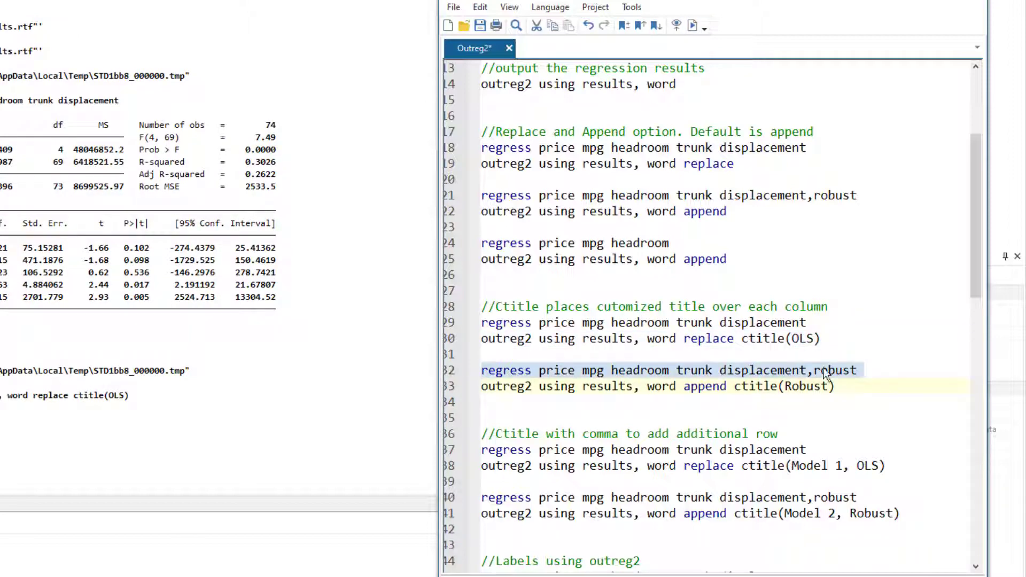
{"action": "left_click", "coordinate": [692, 26]}
{"action": "left_click", "coordinate": [449, 388]}
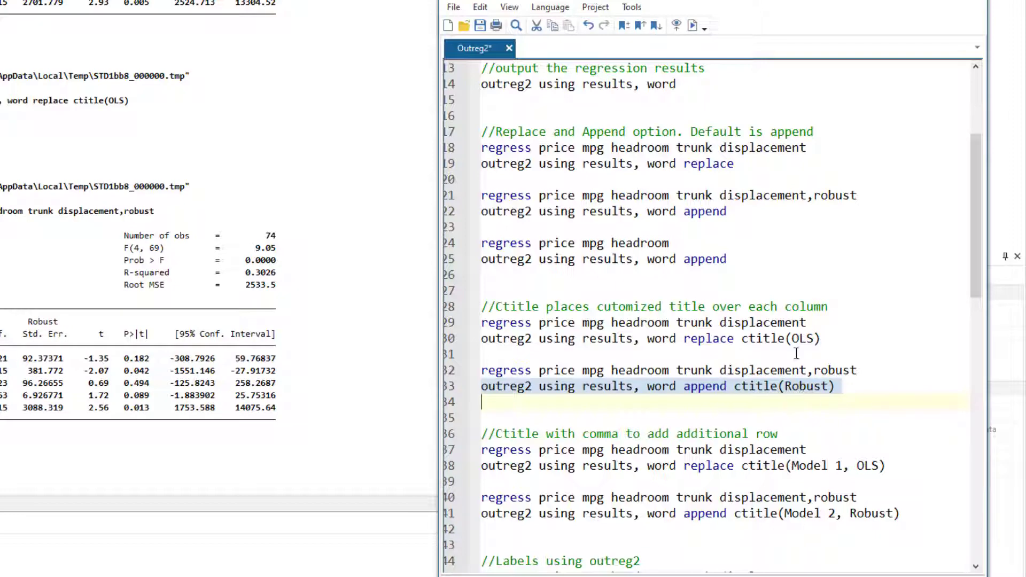
{"action": "left_click", "coordinate": [692, 25]}
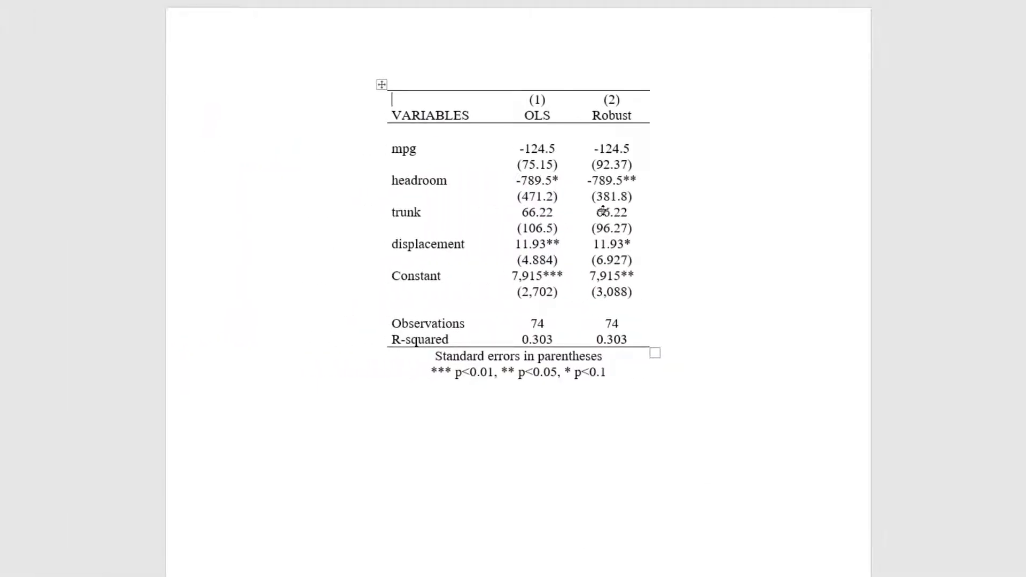
Examine the model numbers and the custom column titles OLS and Robust in the header of the Word table
{"action": "double_click", "coordinate": [533, 114]}
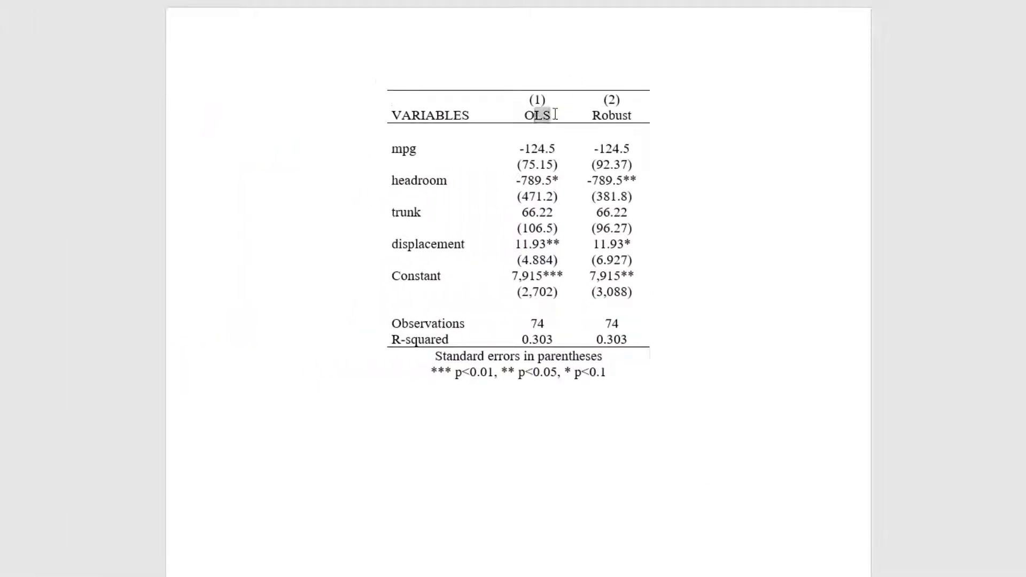
{"action": "key", "text": "Left"}
{"action": "left_click_drag", "start_coordinate": [524, 114], "coordinate": [552, 113]}
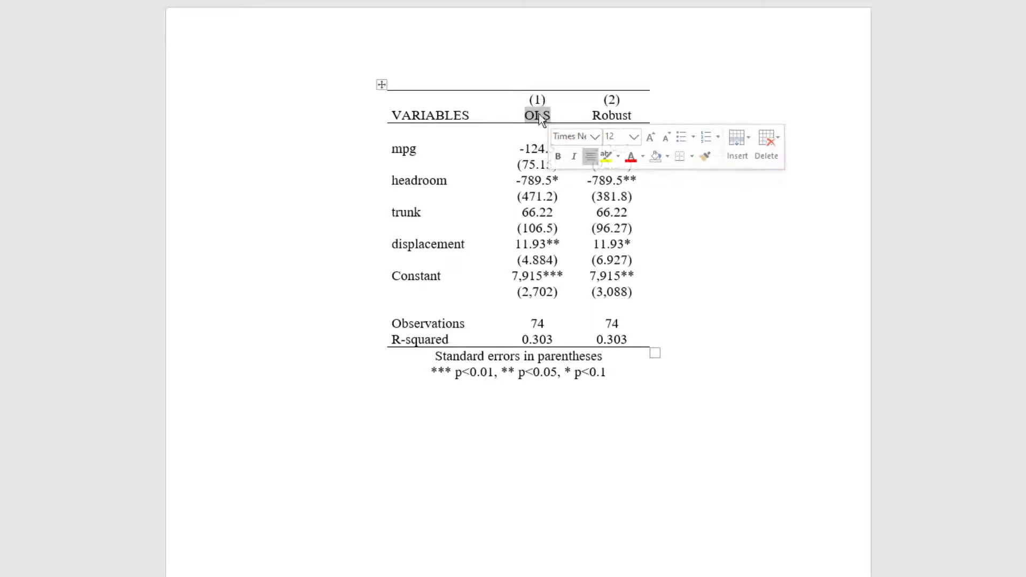
{"action": "left_click", "coordinate": [538, 115]}
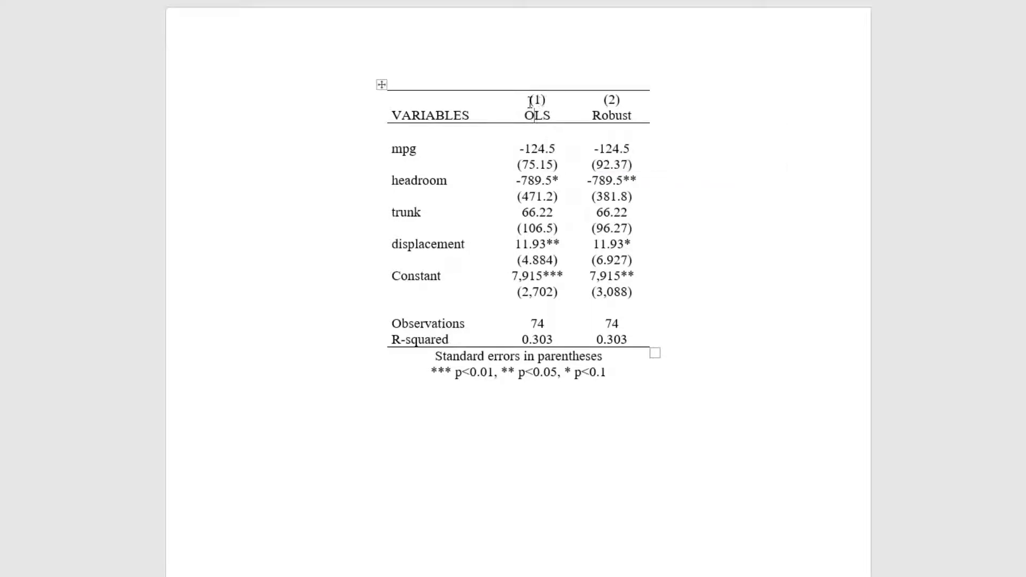
{"action": "left_click_drag", "start_coordinate": [530, 100], "coordinate": [623, 99]}
{"action": "left_click", "coordinate": [536, 115]}
{"action": "double_click", "coordinate": [528, 114]}
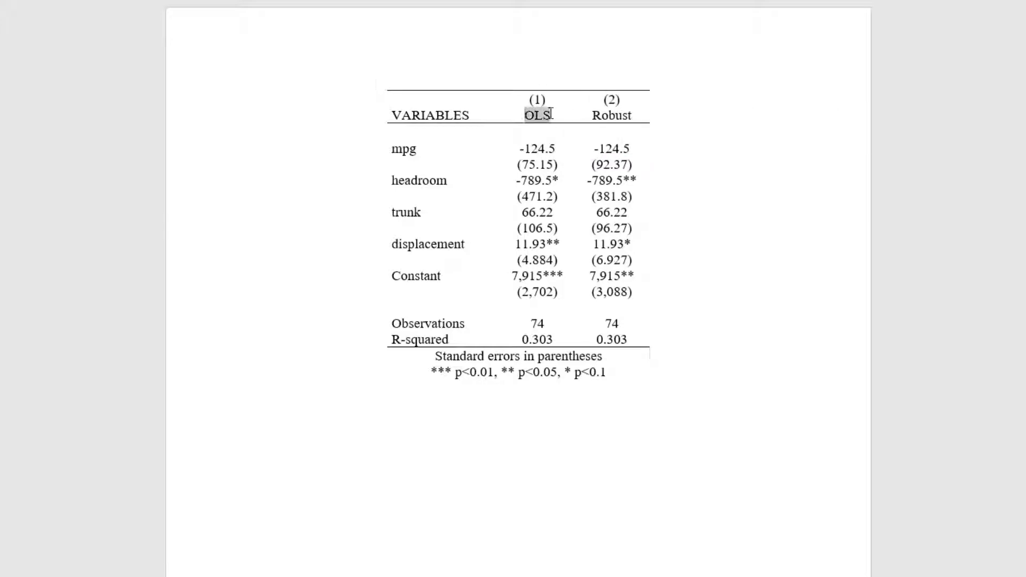
{"action": "left_click_drag", "start_coordinate": [593, 115], "coordinate": [633, 116]}
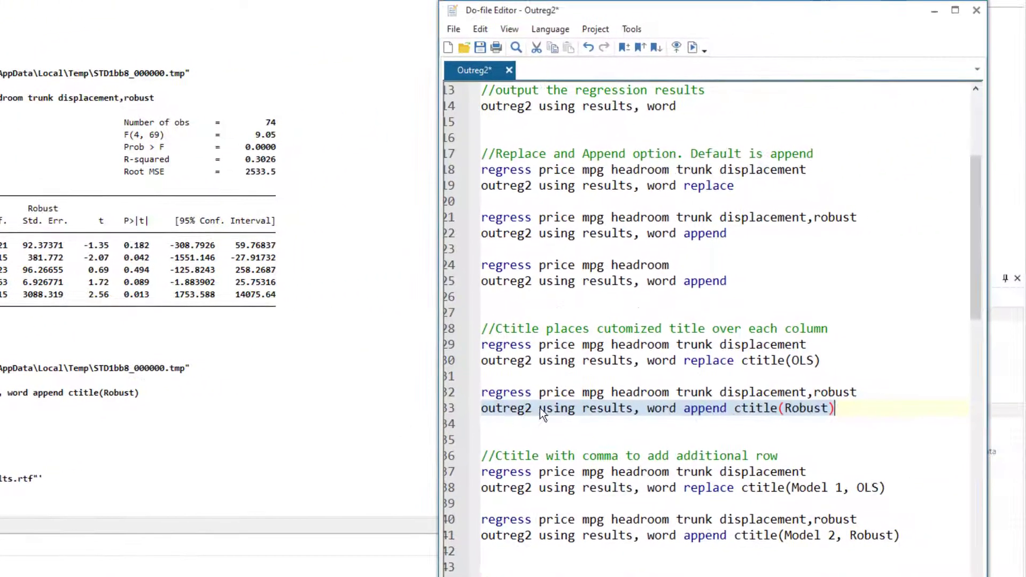
Return to the do-file and examine the comma-separated parts of ctitle(Model 1, OLS) in the line 38 outreg2 command
{"action": "scroll", "coordinate": [587, 407], "scroll_direction": "down", "scroll_amount": 3}
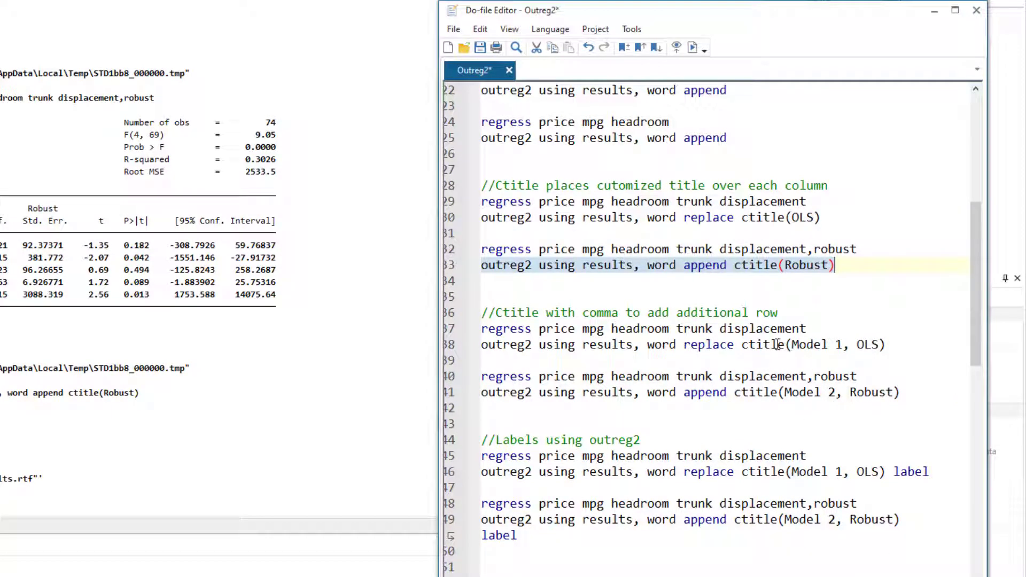
{"action": "left_click_drag", "start_coordinate": [744, 347], "coordinate": [879, 347]}
{"action": "left_click", "coordinate": [849, 347]}
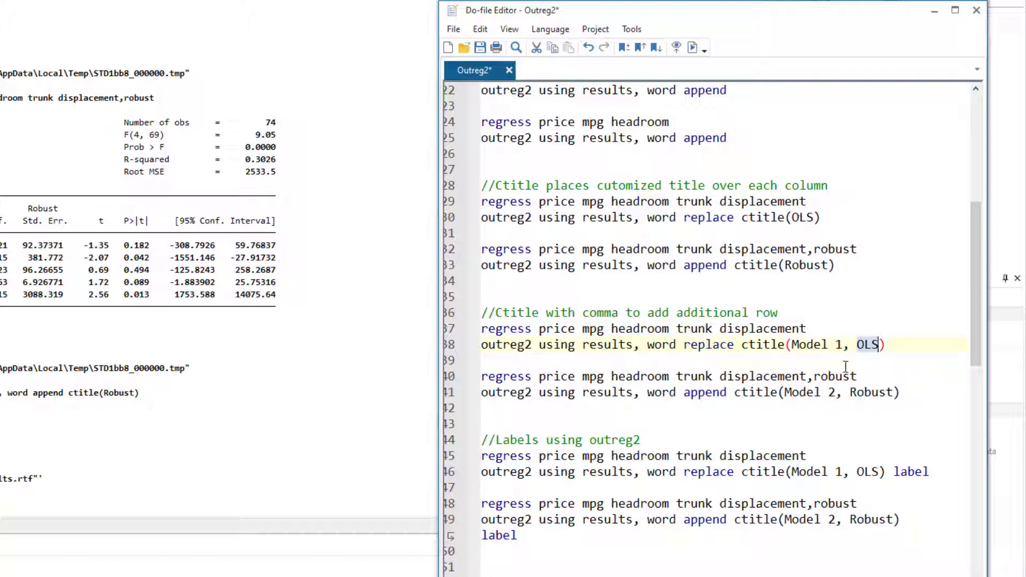
{"action": "left_click_drag", "start_coordinate": [795, 344], "coordinate": [844, 347]}
{"action": "left_click", "coordinate": [847, 346]}
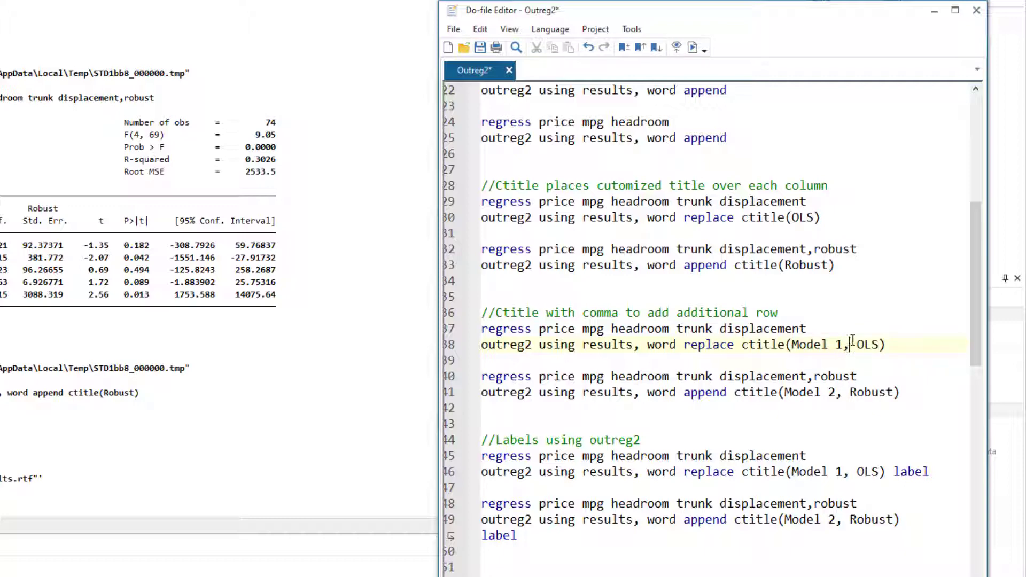
{"action": "double_click", "coordinate": [864, 343]}
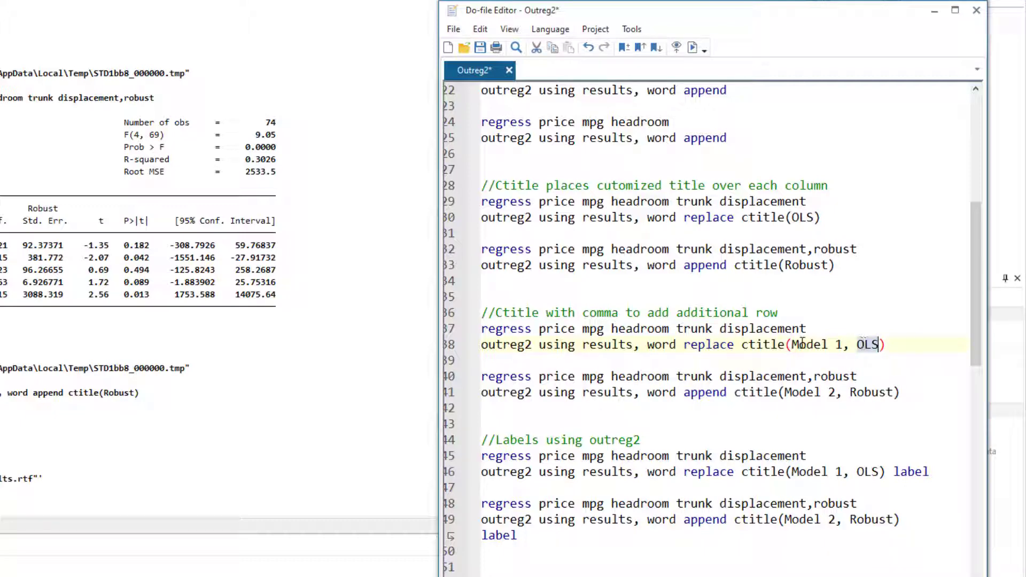
{"action": "left_click_drag", "start_coordinate": [794, 344], "coordinate": [844, 344]}
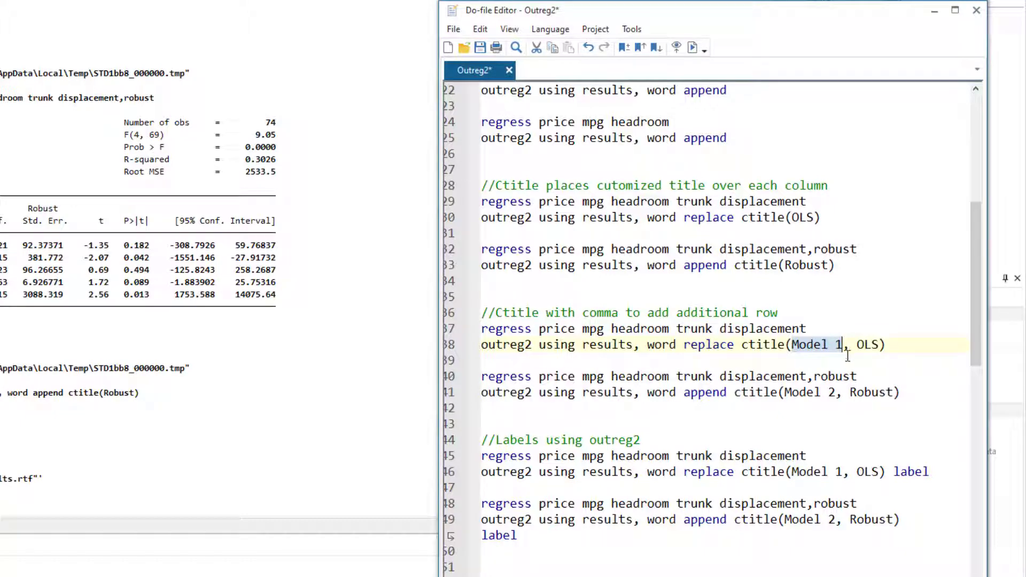
{"action": "left_click_drag", "start_coordinate": [856, 344], "coordinate": [880, 344]}
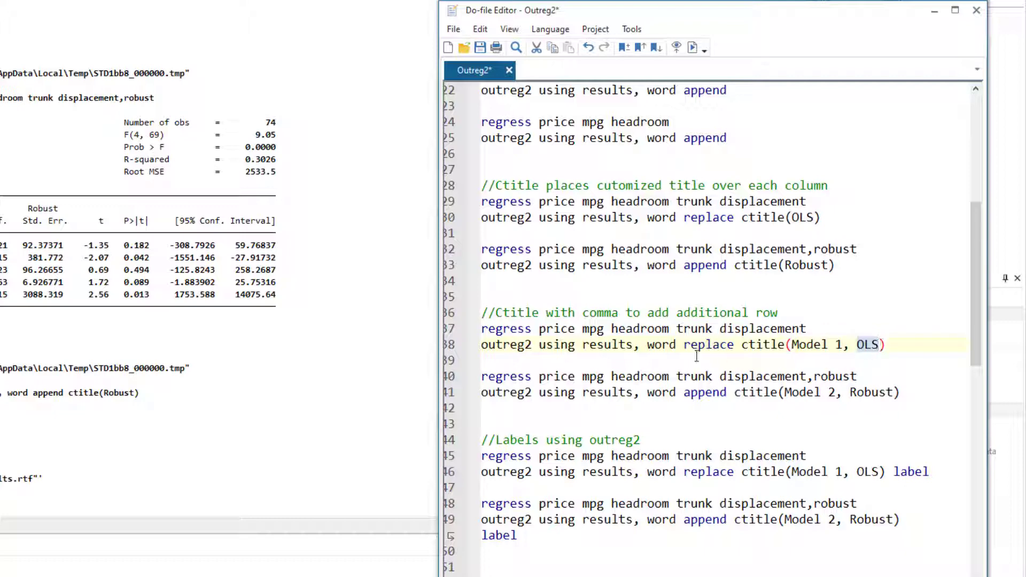
Run the line 37 regression of price on mpg, headroom, trunk and displacement, and export it with outreg2 using results, word replace ctitle(Model 1, OLS)
{"action": "left_click", "coordinate": [448, 330]}
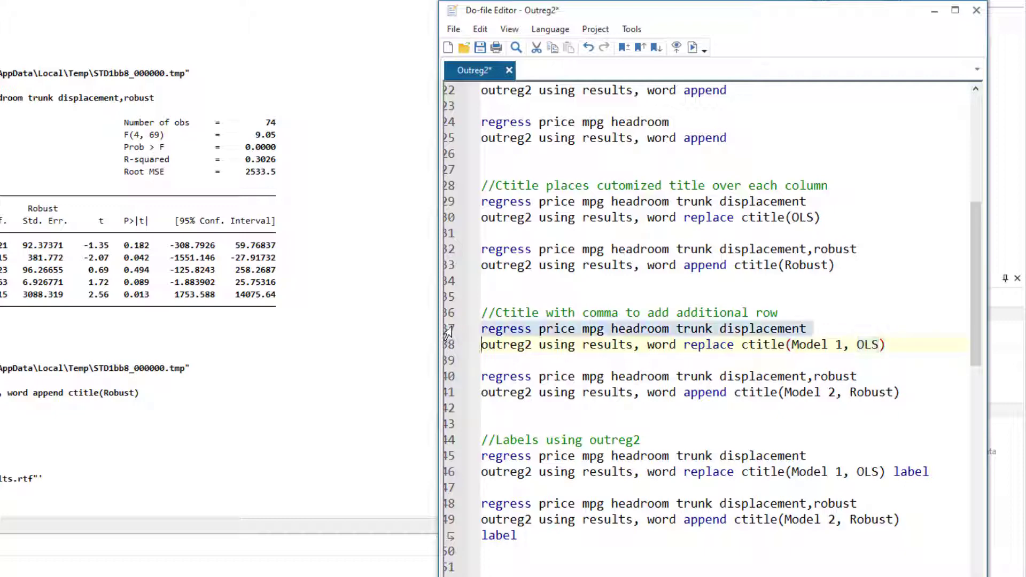
{"action": "left_click", "coordinate": [693, 48]}
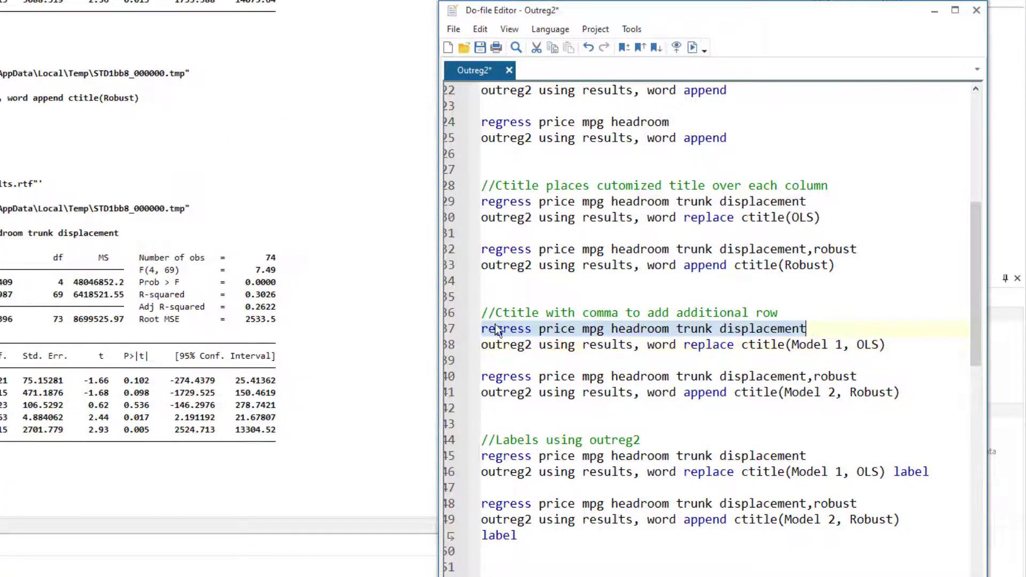
{"action": "left_click", "coordinate": [449, 346]}
{"action": "left_click", "coordinate": [693, 48]}
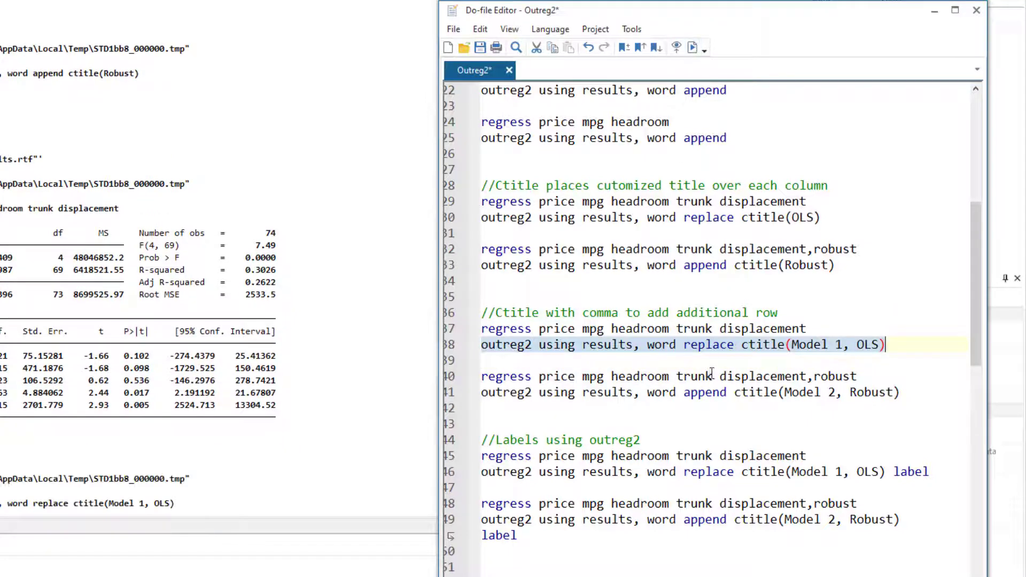
Run the line 40 regression with the robust option, append it with outreg2 using results, word append ctitle(Model 2, Robust), and open results.rtf
{"action": "left_click", "coordinate": [449, 377]}
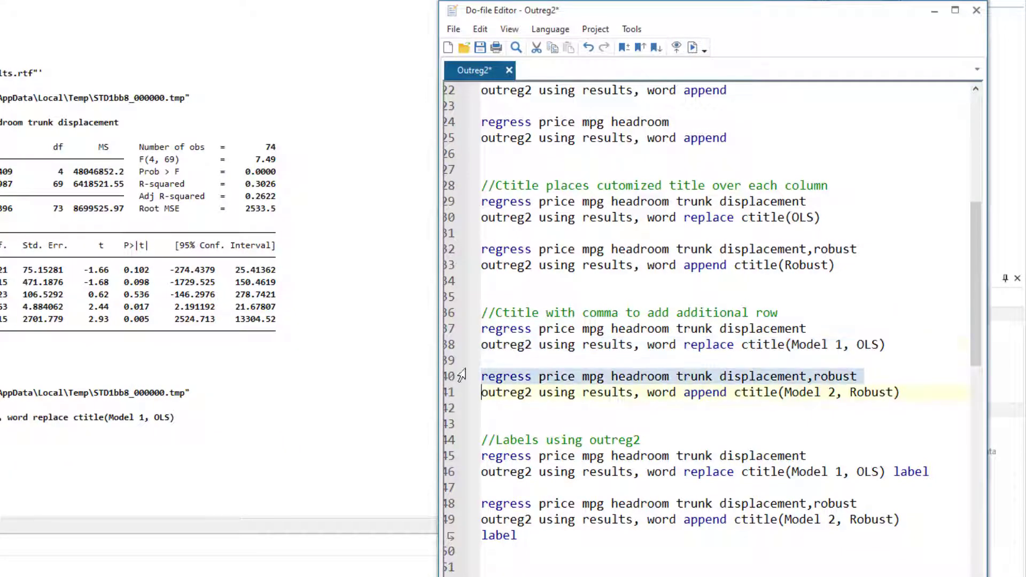
{"action": "left_click", "coordinate": [693, 48]}
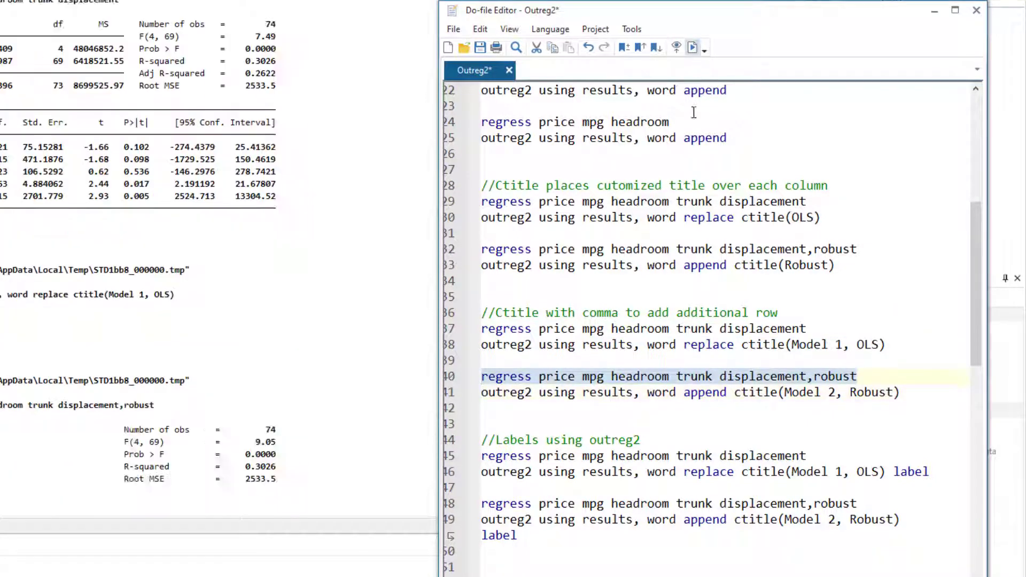
{"action": "left_click", "coordinate": [450, 394]}
{"action": "left_click", "coordinate": [693, 48]}
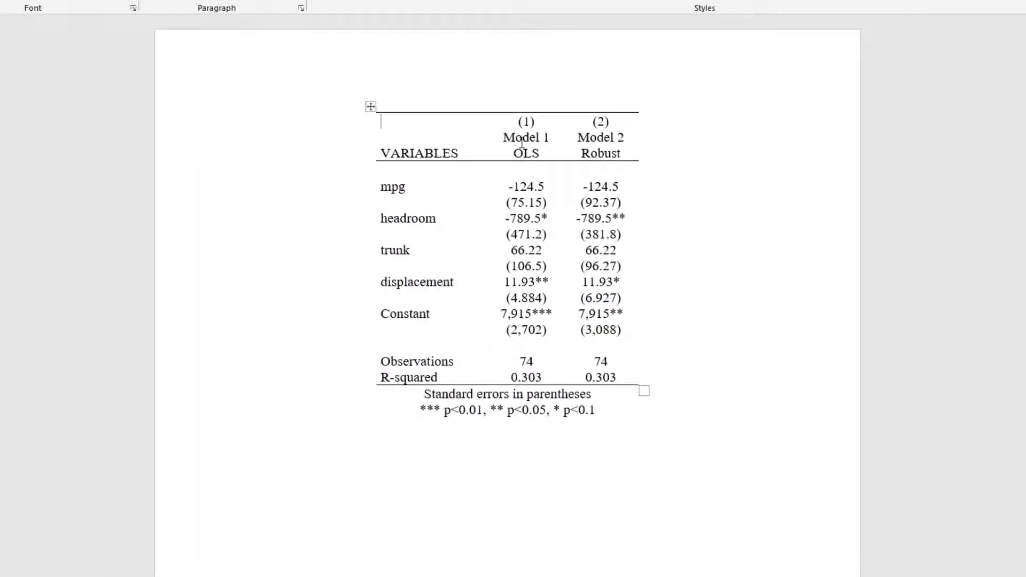
Examine the two-row column titles and the variable names from mpg to displacement in the Word table
{"action": "left_click_drag", "start_coordinate": [504, 138], "coordinate": [625, 138]}
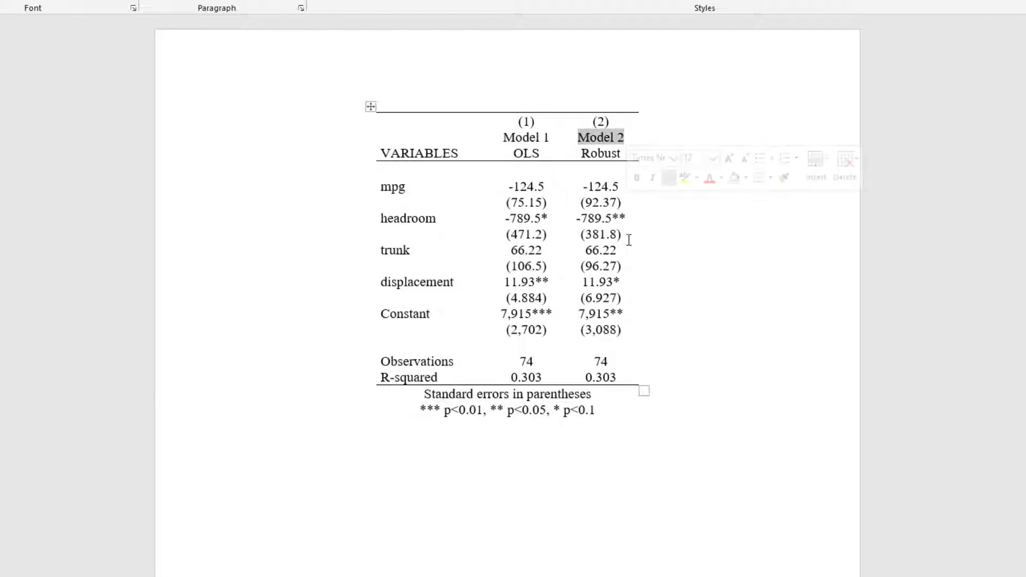
{"action": "left_click", "coordinate": [612, 236]}
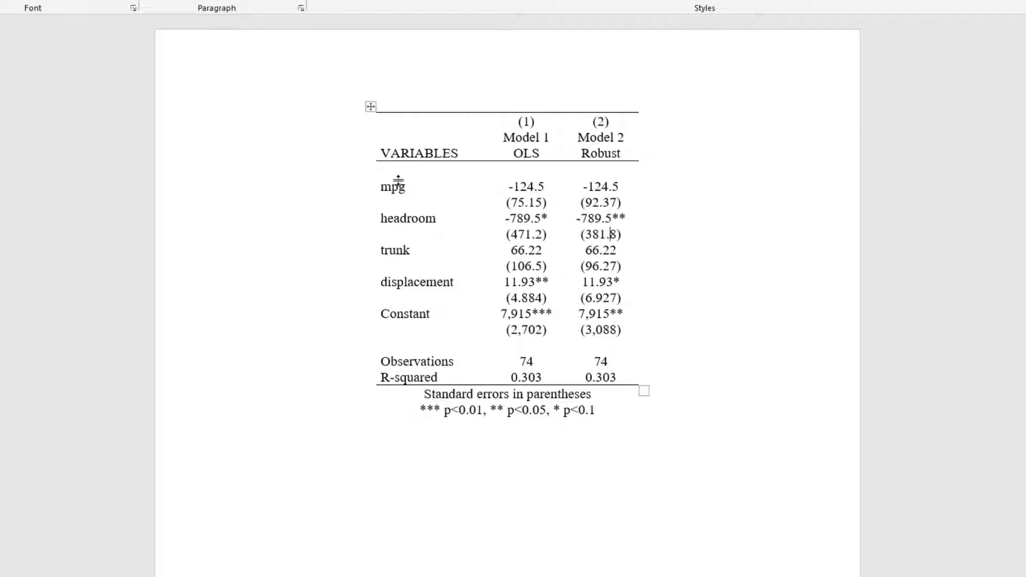
{"action": "left_click_drag", "start_coordinate": [402, 193], "coordinate": [430, 301]}
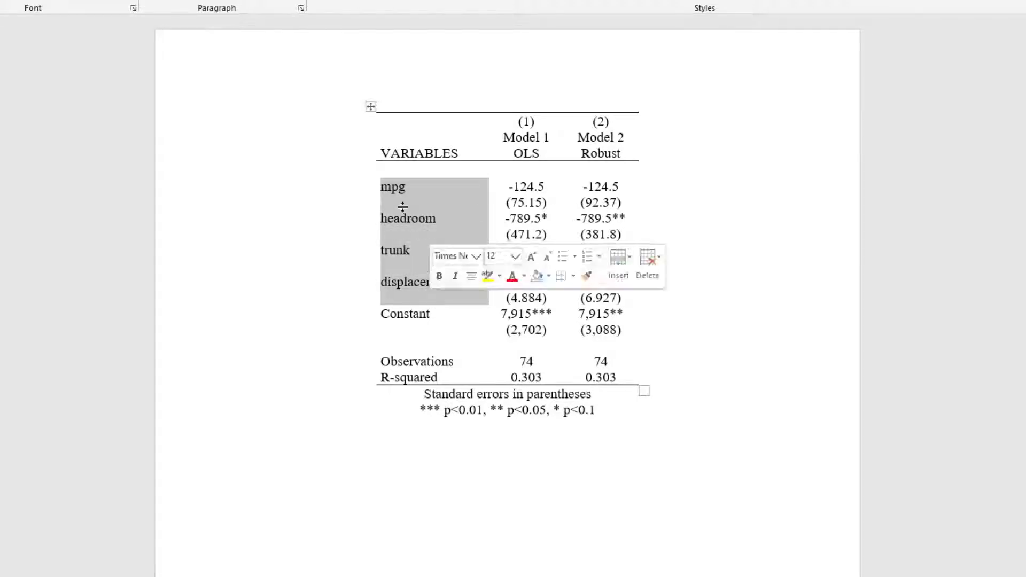
{"action": "left_click", "coordinate": [396, 188]}
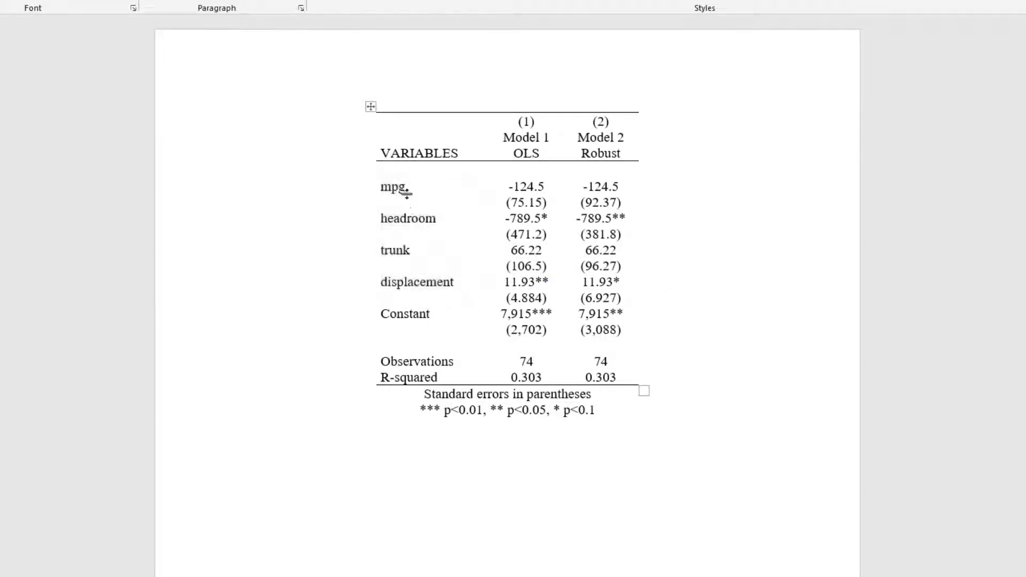
{"action": "left_click_drag", "start_coordinate": [395, 188], "coordinate": [415, 281]}
{"action": "left_click_drag", "start_coordinate": [381, 182], "coordinate": [481, 286]}
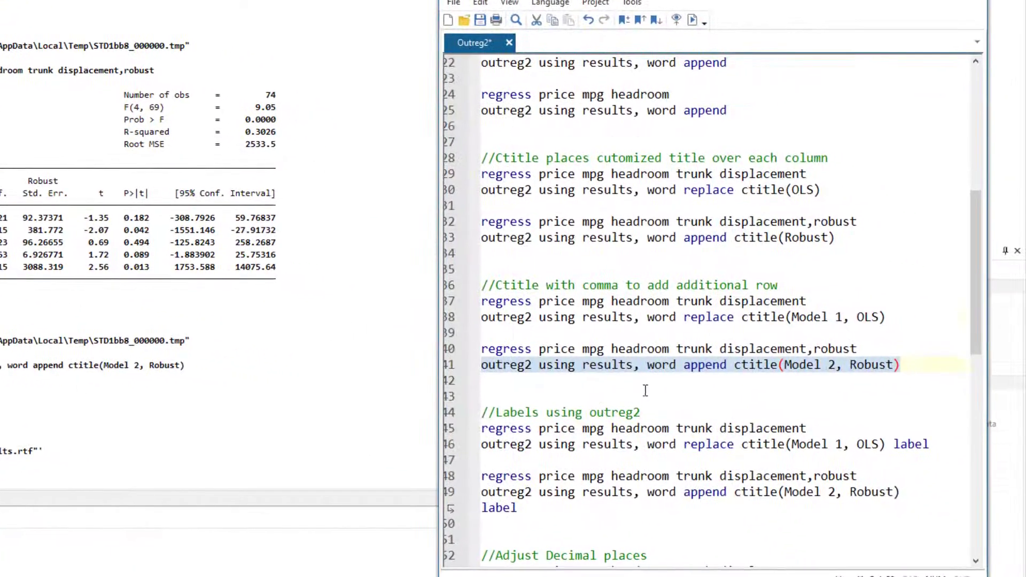
Return to the do-file and examine the label option in the Labels using outreg2 block, comparing it with the dataset's variable labels
{"action": "scroll", "coordinate": [645, 389], "scroll_direction": "down", "scroll_amount": 2}
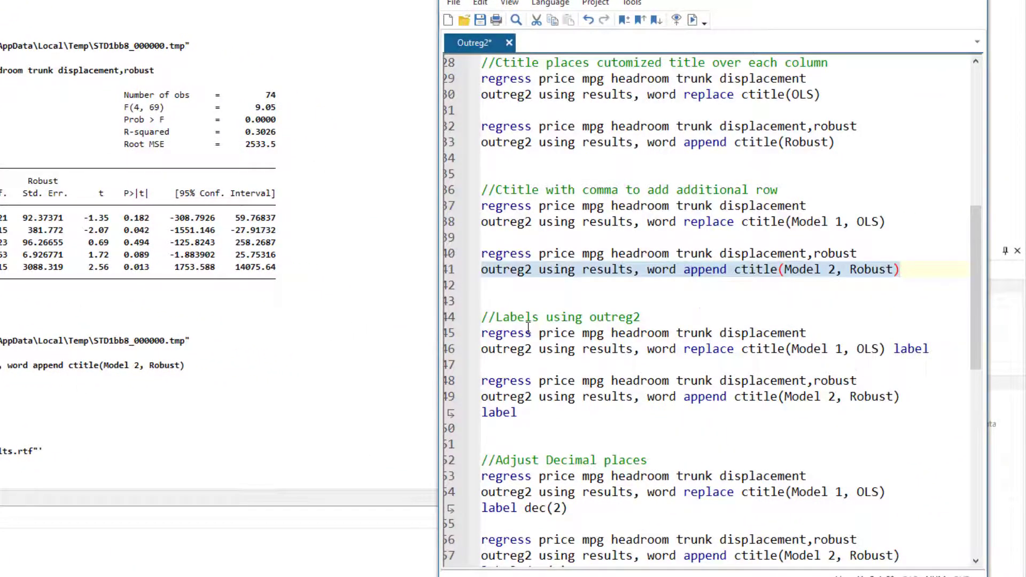
{"action": "scroll", "coordinate": [528, 326], "scroll_direction": "down", "scroll_amount": 2}
{"action": "double_click", "coordinate": [911, 253]}
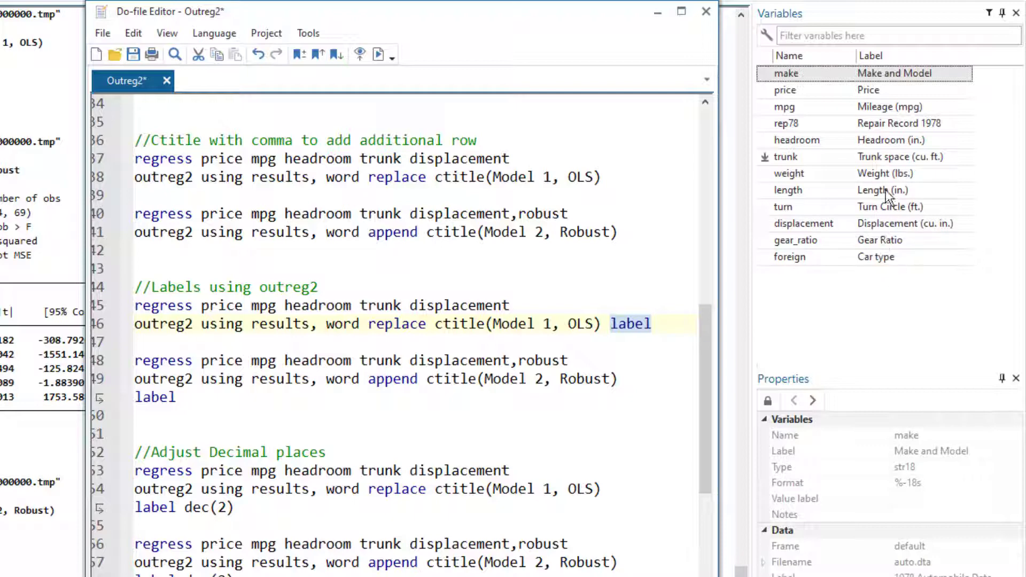
{"action": "left_click", "coordinate": [226, 305]}
{"action": "left_click_drag", "start_coordinate": [96, 291], "coordinate": [89, 365]}
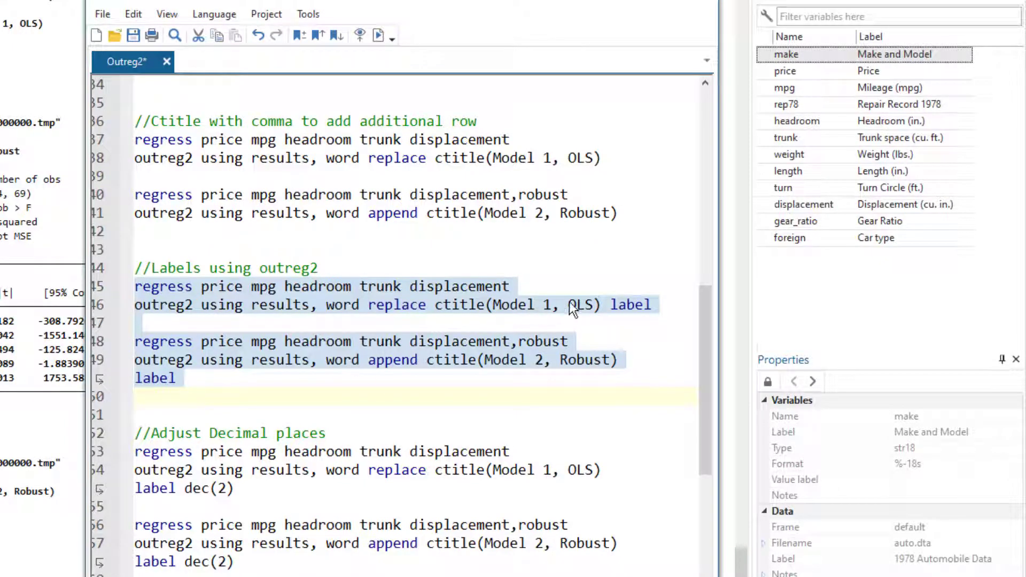
{"action": "left_click", "coordinate": [339, 377]}
{"action": "left_click_drag", "start_coordinate": [189, 379], "coordinate": [137, 379]}
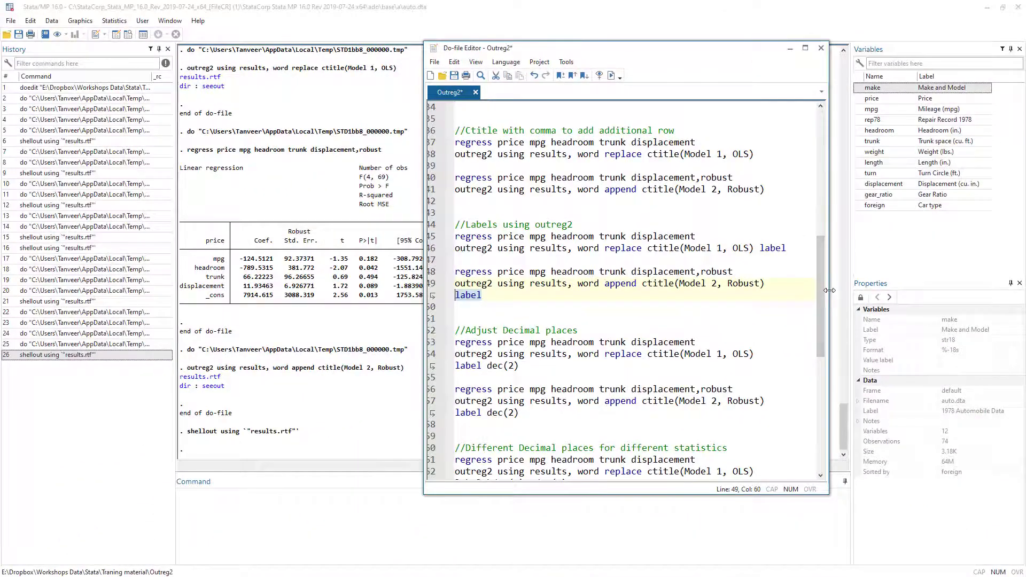
Widen the Do-file Editor so label fits on line 49, and run lines 45 to 49 to export both models with the label option
{"action": "left_click_drag", "start_coordinate": [828, 290], "coordinate": [858, 290]}
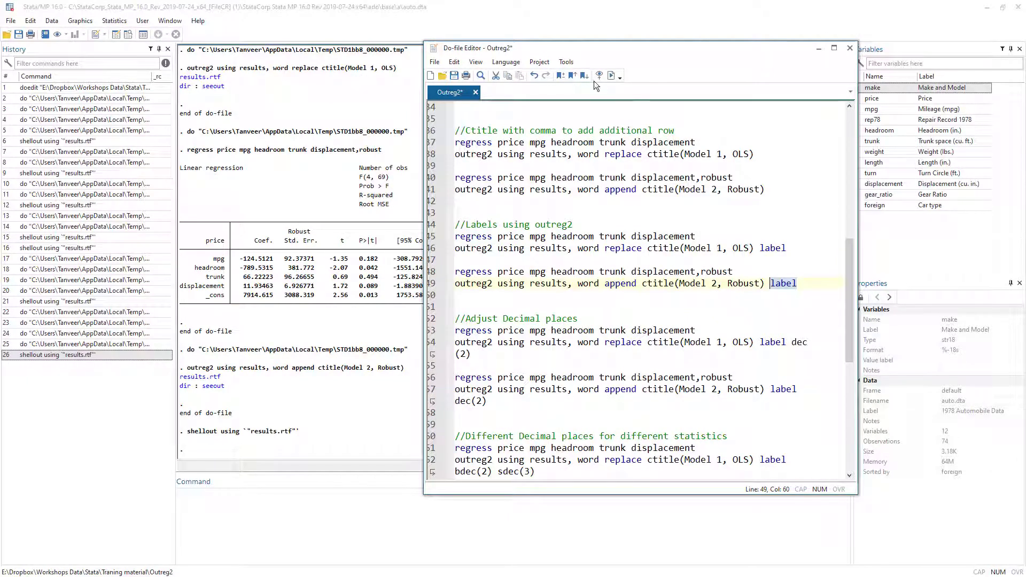
{"action": "left_click_drag", "start_coordinate": [852, 300], "coordinate": [847, 326]}
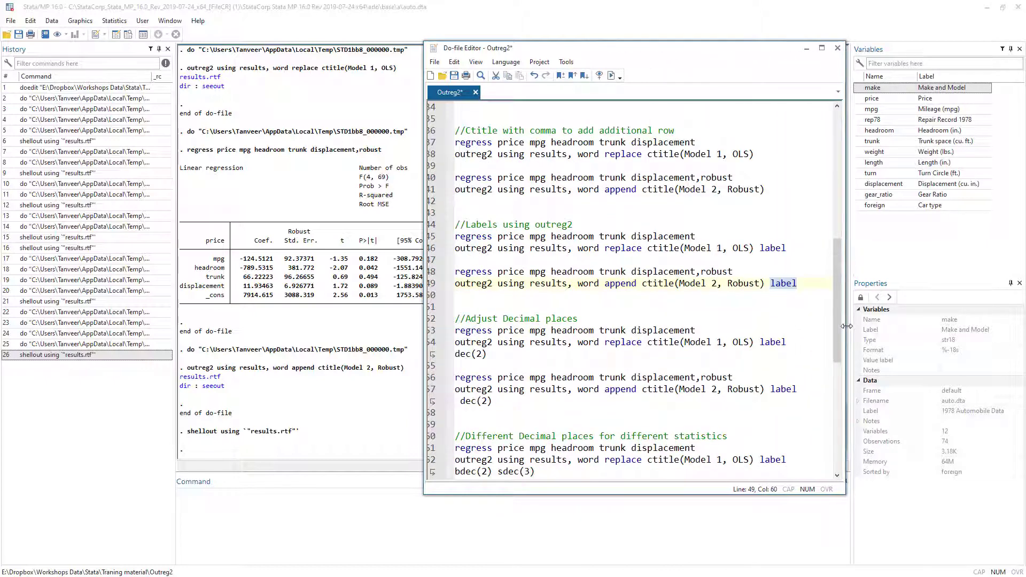
{"action": "left_click", "coordinate": [509, 294]}
{"action": "left_click_drag", "start_coordinate": [440, 295], "coordinate": [431, 243]}
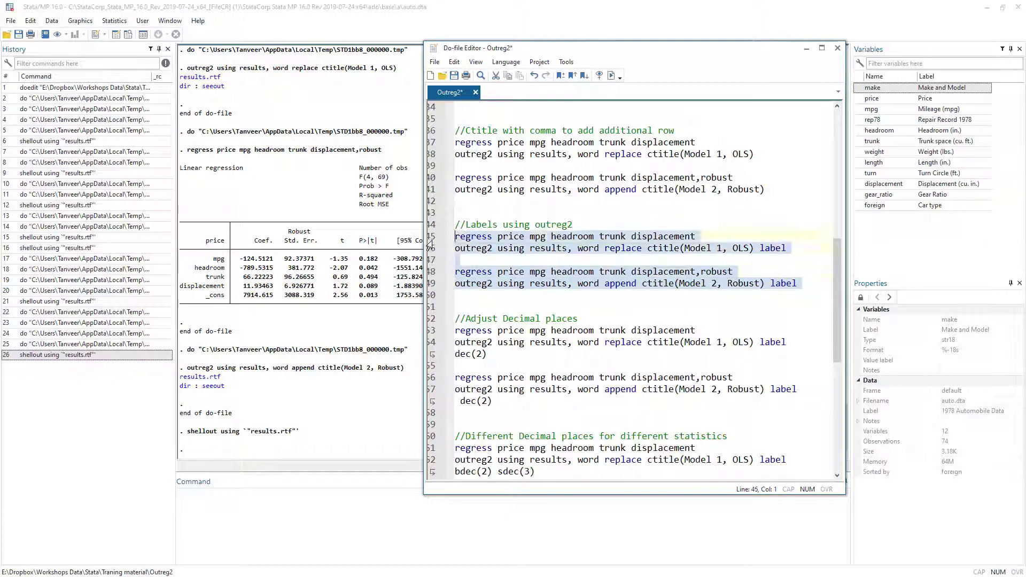
{"action": "left_click", "coordinate": [611, 75]}
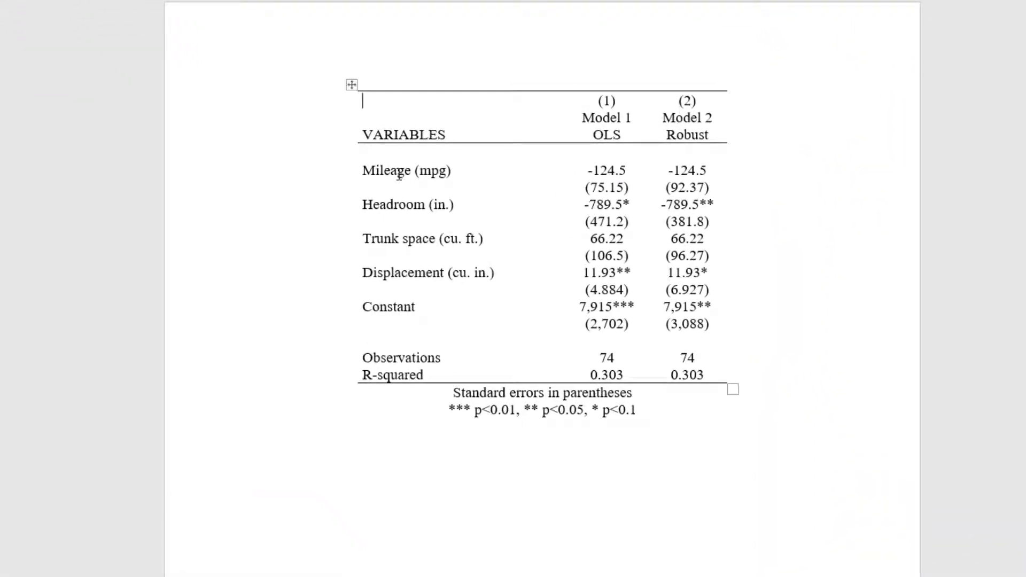
Examine the variable labels from Mileage (mpg) to Displacement (cu. in.) in the Word table
{"action": "left_click_drag", "start_coordinate": [390, 171], "coordinate": [443, 274]}
{"action": "left_click", "coordinate": [396, 171]}
{"action": "left_click", "coordinate": [416, 273]}
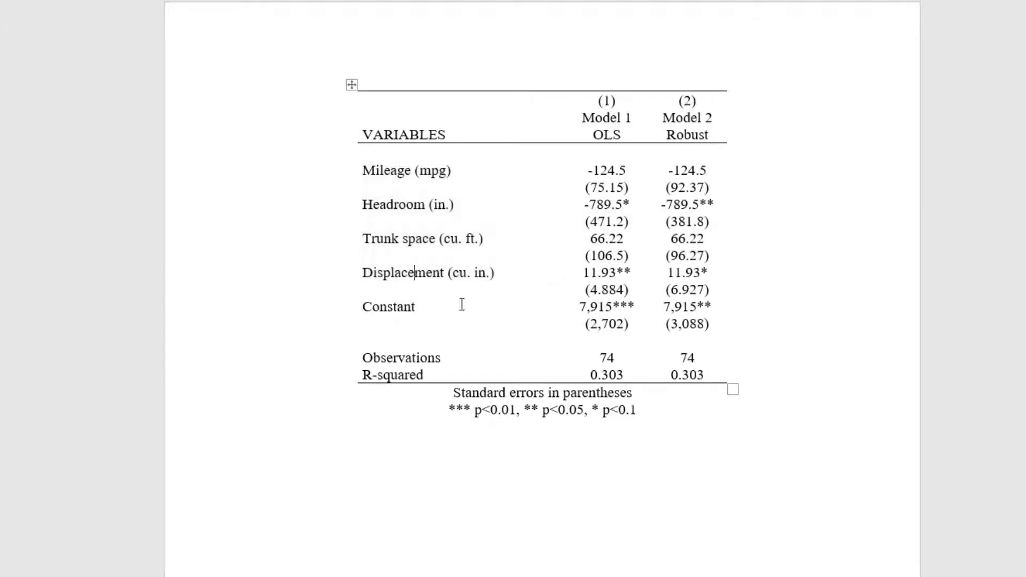
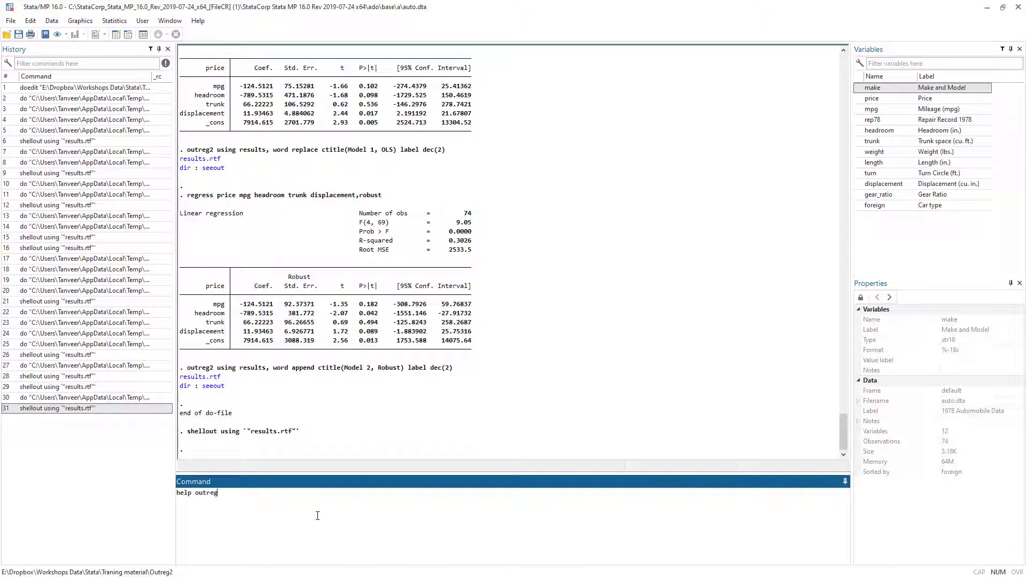
Open the help for outreg2 and find the fixed decimals & formats section
{"action": "key", "text": "Return"}
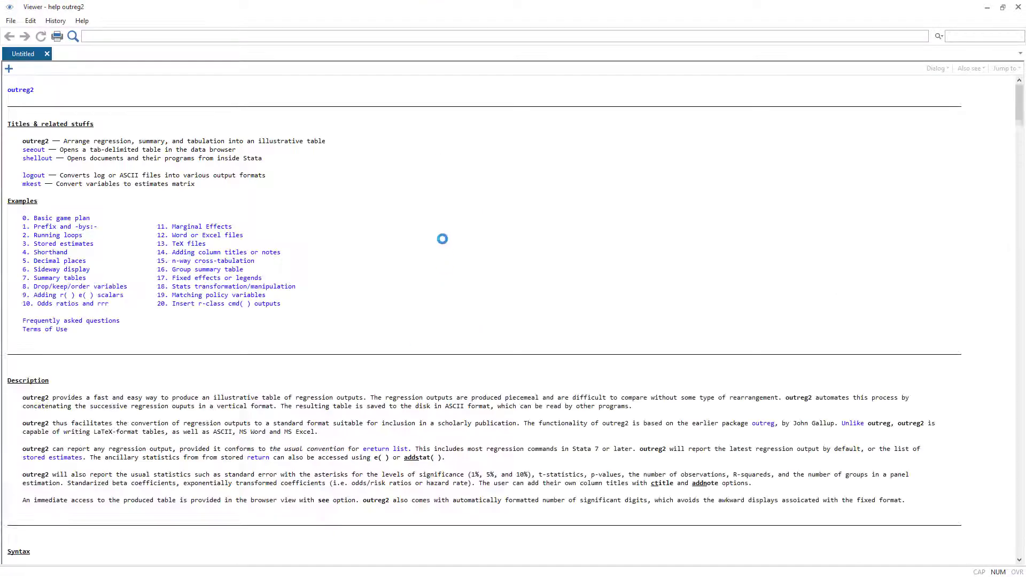
{"action": "scroll", "coordinate": [454, 251], "scroll_direction": "down", "scroll_amount": 6}
{"action": "scroll", "coordinate": [463, 269], "scroll_direction": "down", "scroll_amount": 20}
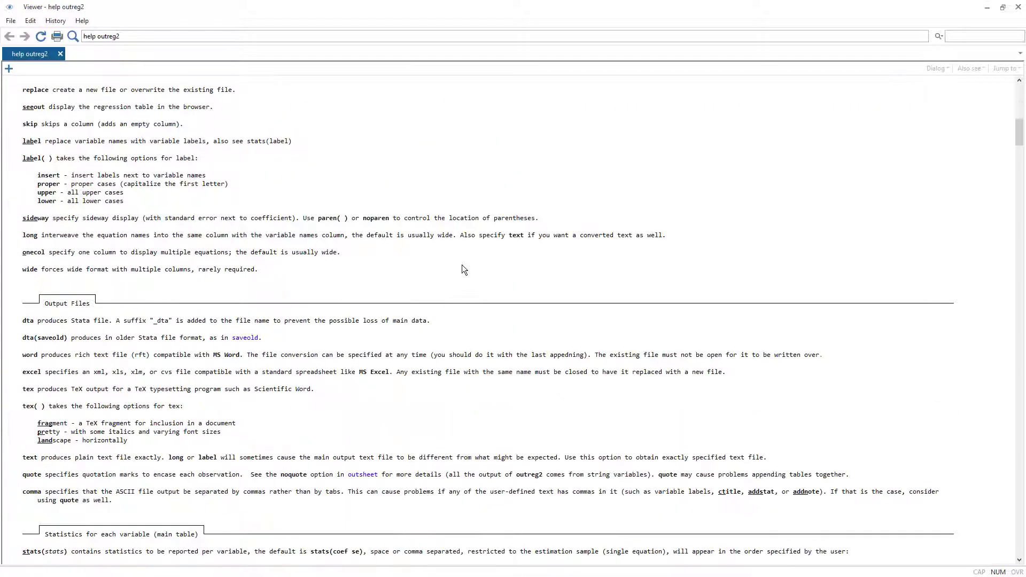
{"action": "scroll", "coordinate": [462, 269], "scroll_direction": "down", "scroll_amount": 18}
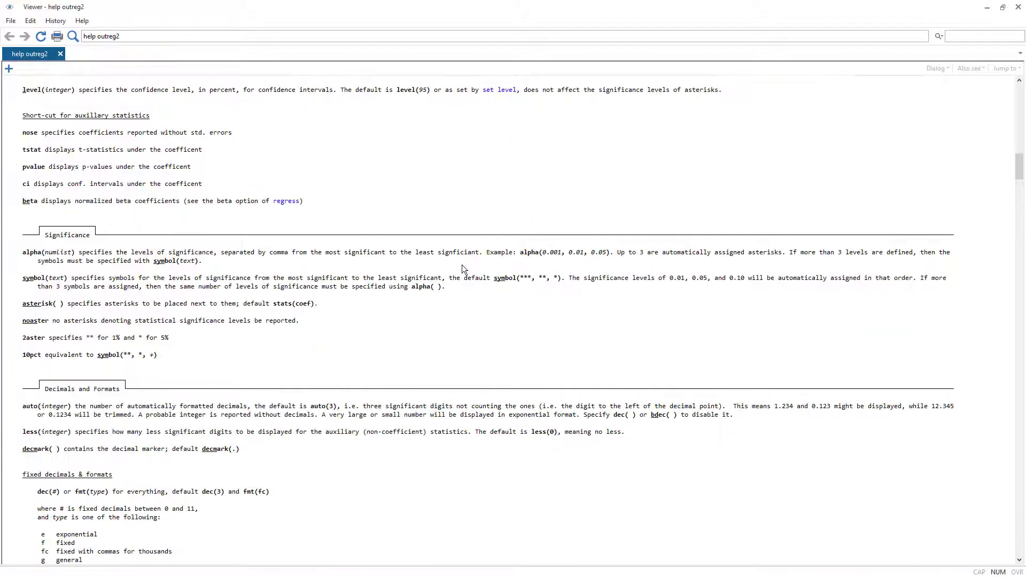
{"action": "scroll", "coordinate": [462, 265], "scroll_direction": "down", "scroll_amount": 13}
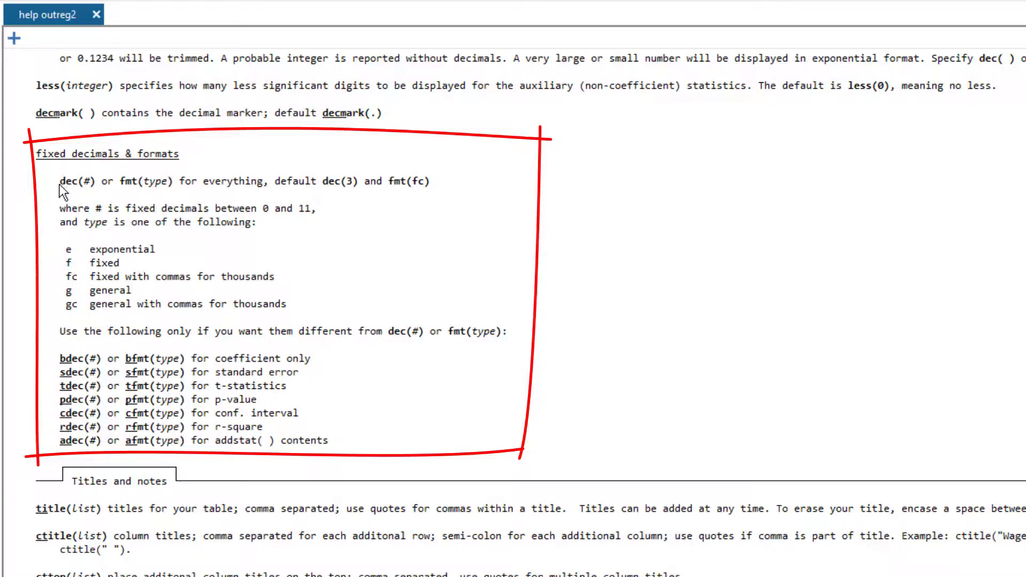
Examine the dec(#), bdec(#), sdec(#) and tdec(#) options for decimal places of different statistics, and close the help
{"action": "left_click_drag", "start_coordinate": [59, 184], "coordinate": [85, 184]}
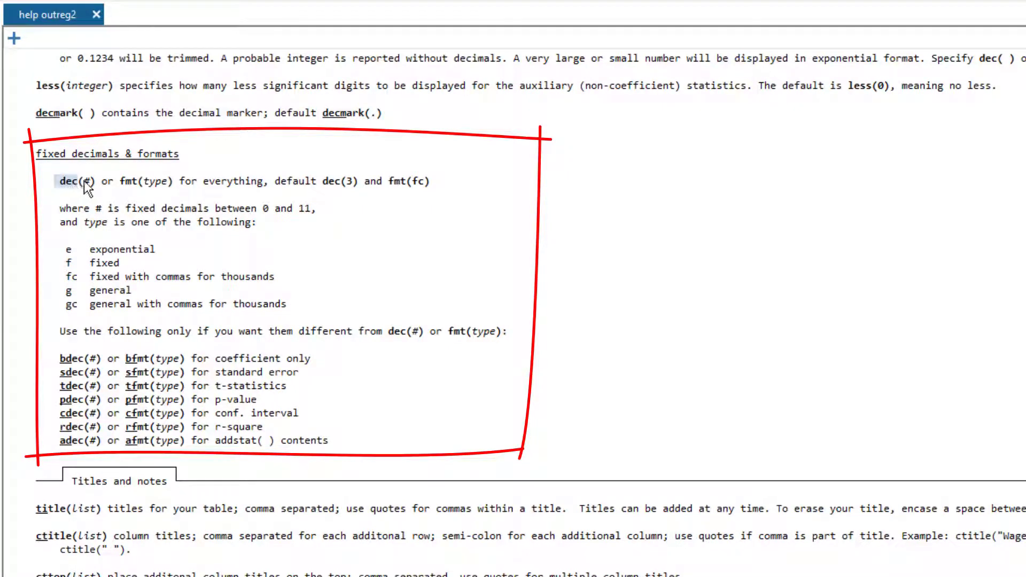
{"action": "left_click", "coordinate": [88, 181]}
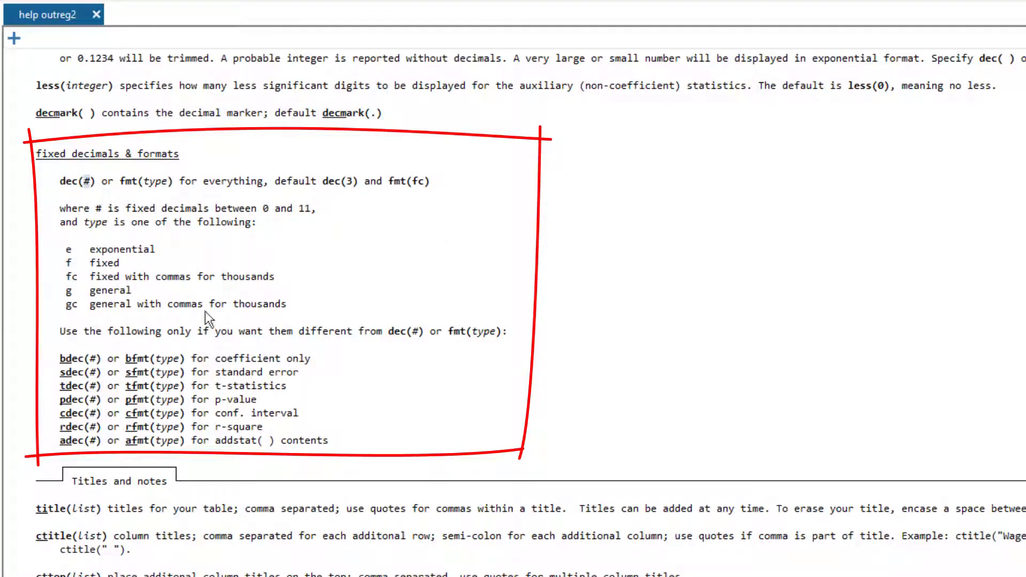
{"action": "left_click_drag", "start_coordinate": [60, 359], "coordinate": [84, 368]}
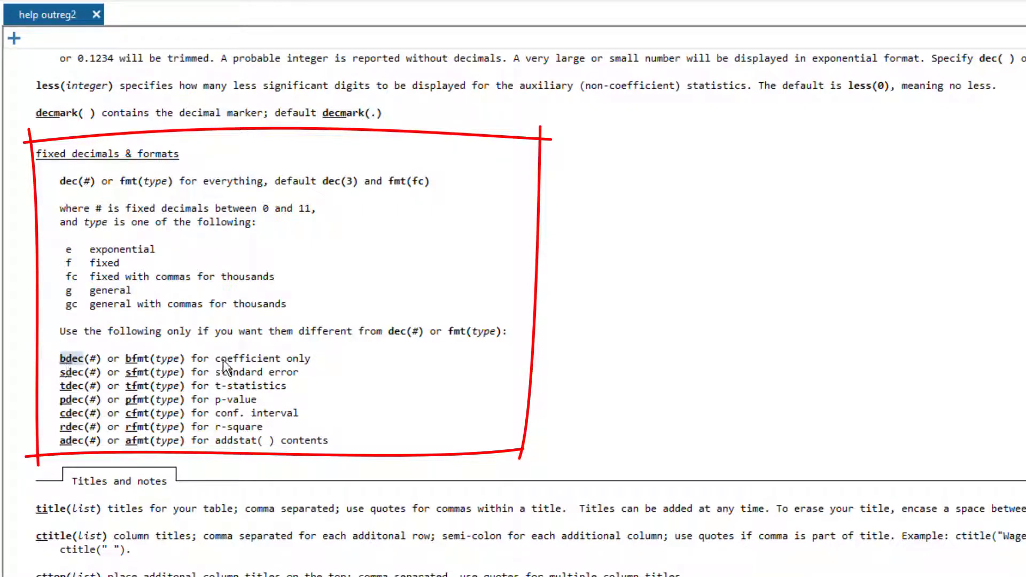
{"action": "left_click_drag", "start_coordinate": [217, 358], "coordinate": [293, 360]}
{"action": "left_click", "coordinate": [69, 374]}
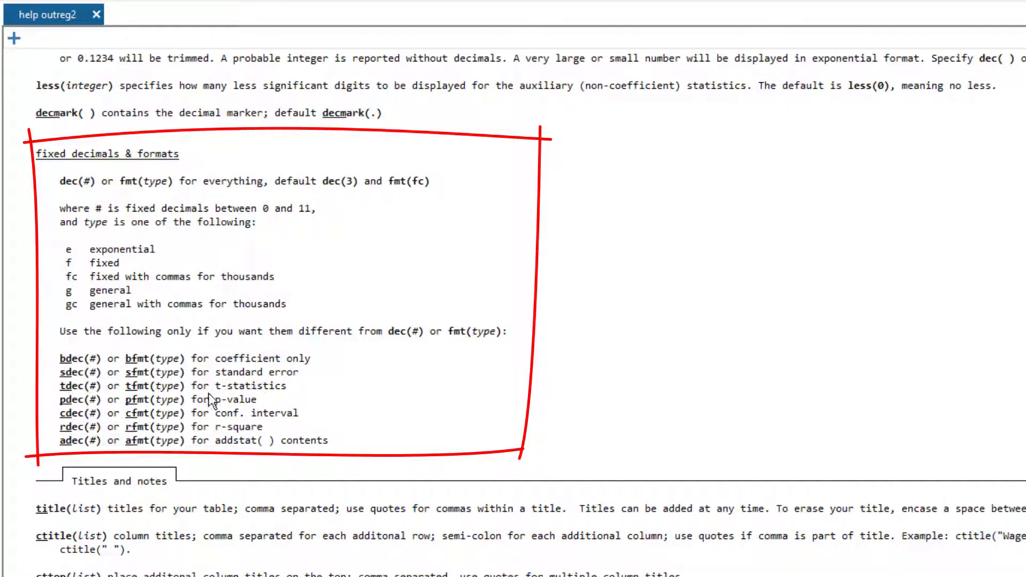
{"action": "left_click_drag", "start_coordinate": [216, 387], "coordinate": [263, 392]}
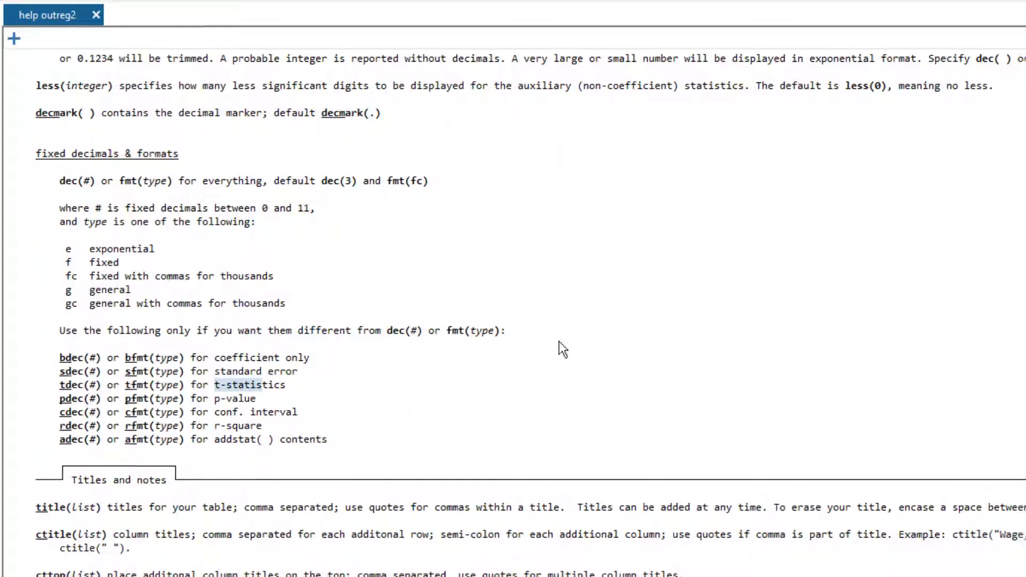
{"action": "left_click", "coordinate": [1017, 7]}
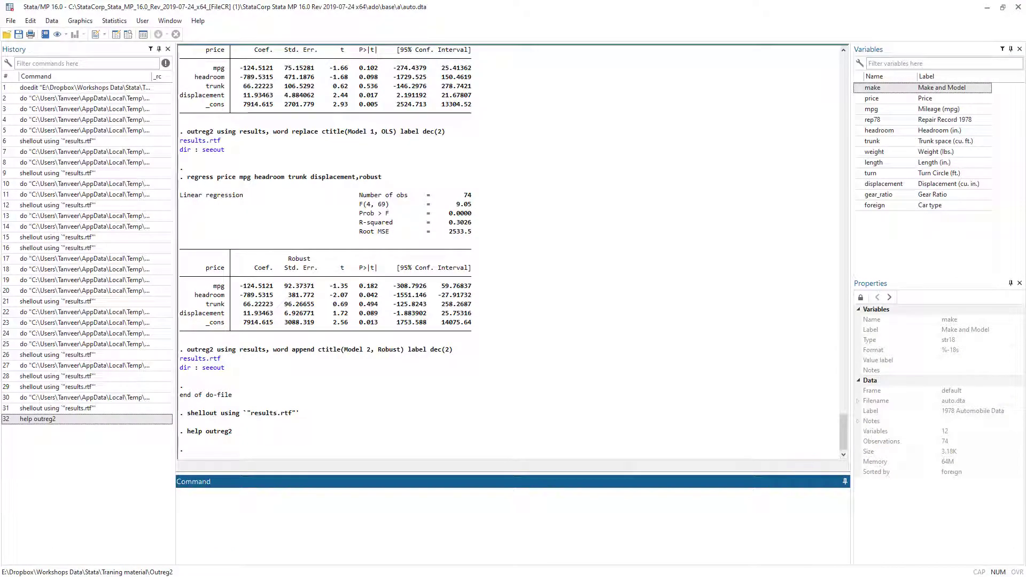
Return to the do-file and examine the bdec(2) sdec(3) options in the outreg2 commands on lines 62 and 65
{"action": "key", "text": "alt+Tab"}
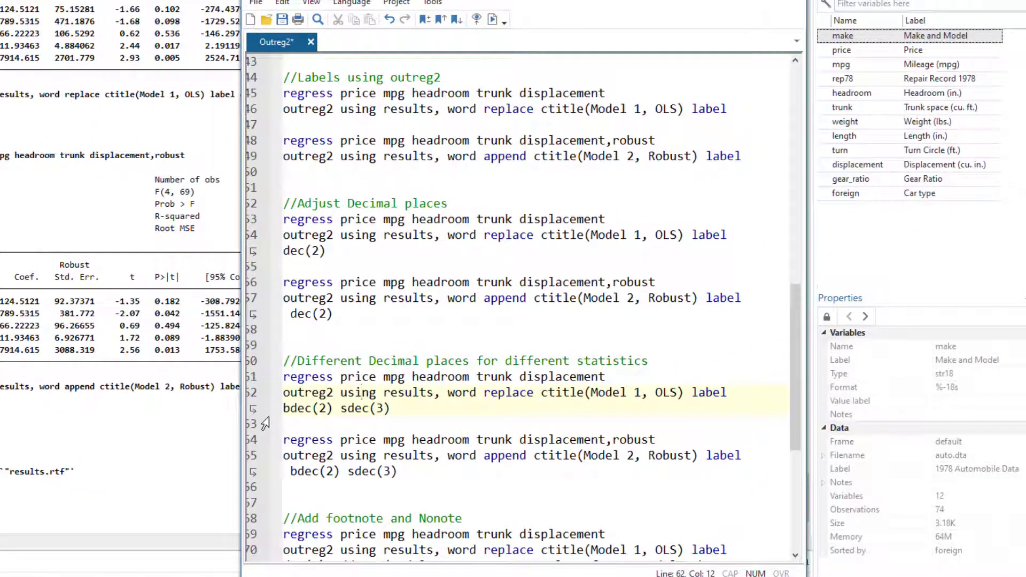
{"action": "left_click_drag", "start_coordinate": [285, 409], "coordinate": [393, 408]}
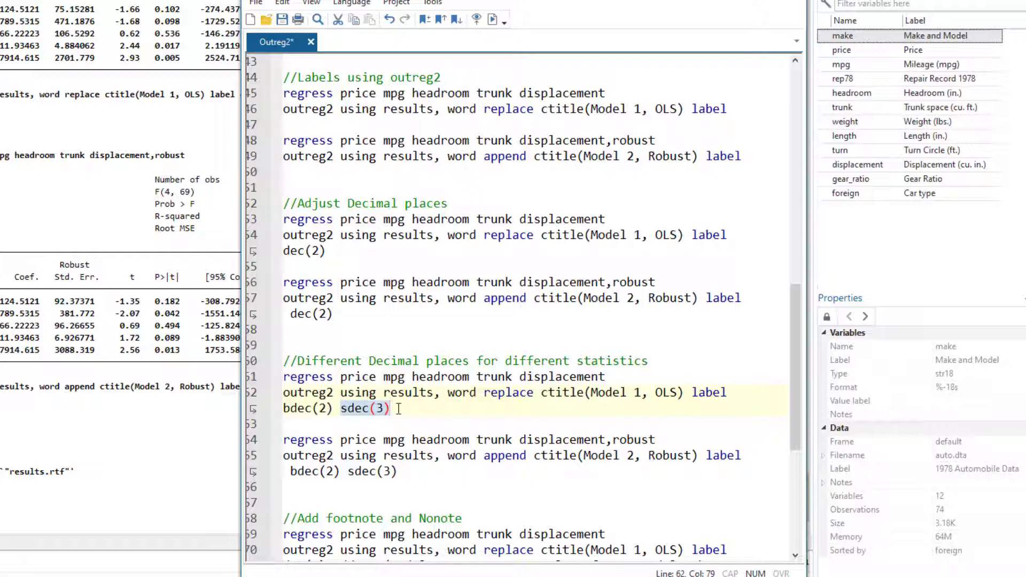
{"action": "left_click_drag", "start_coordinate": [396, 408], "coordinate": [283, 409]}
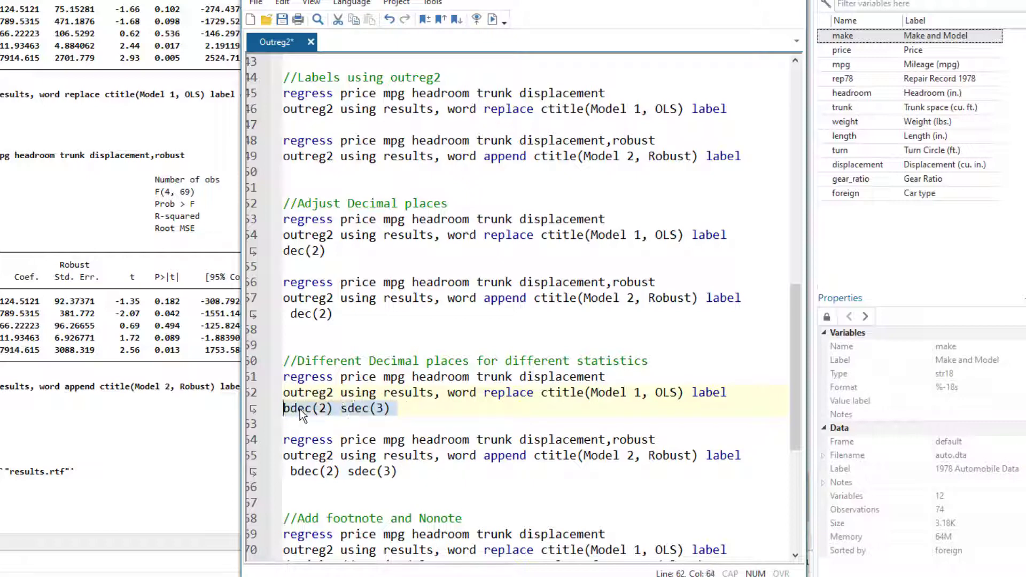
{"action": "left_click", "coordinate": [404, 472]}
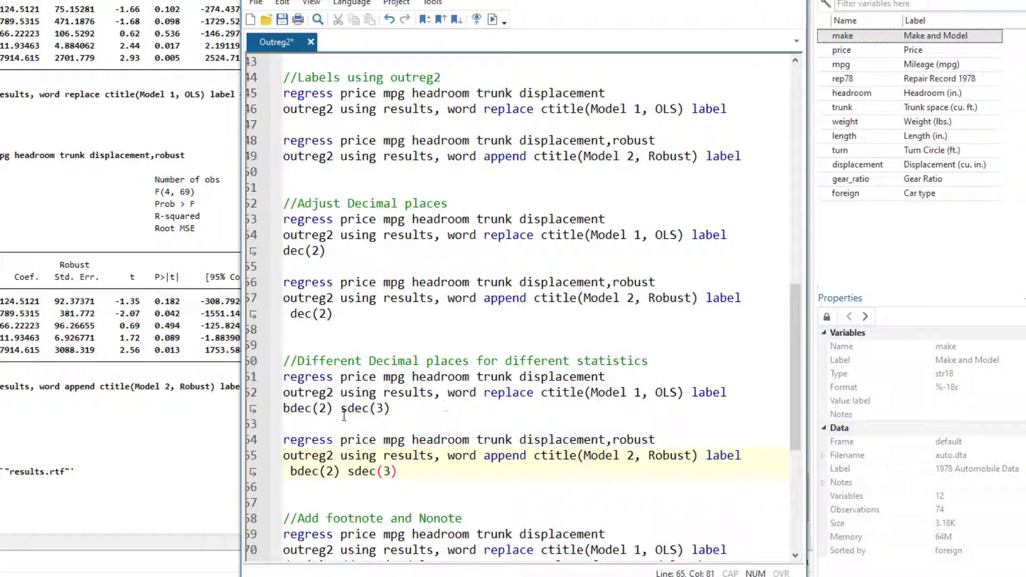
Run the regress and outreg2 commands with bdec(2) sdec(3) on lines 61 to 65 and open the resulting Word table
{"action": "left_click_drag", "start_coordinate": [403, 409], "coordinate": [283, 414]}
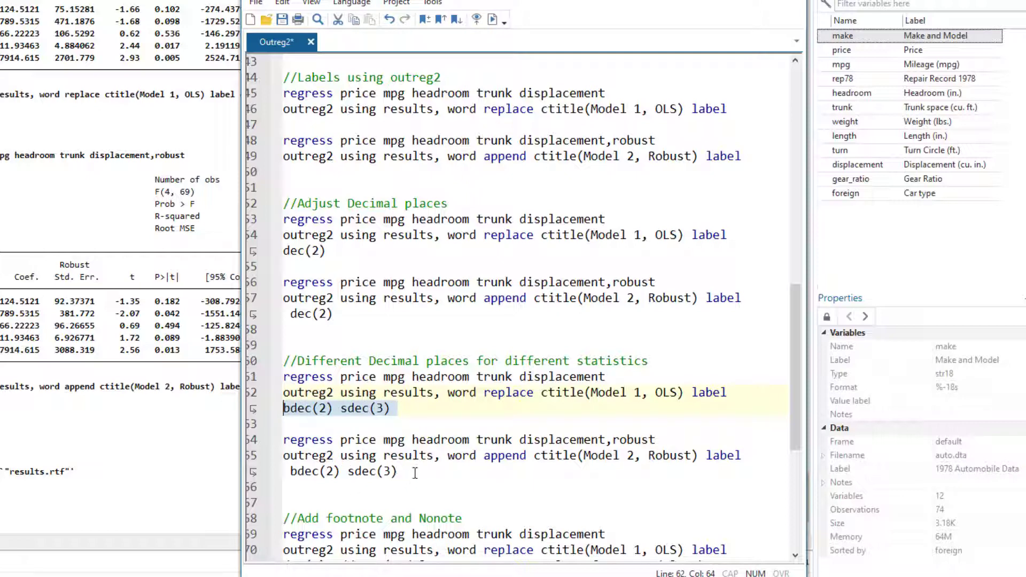
{"action": "left_click", "coordinate": [398, 471]}
{"action": "left_click_drag", "start_coordinate": [406, 473], "coordinate": [283, 377]}
{"action": "left_click", "coordinate": [490, 20]}
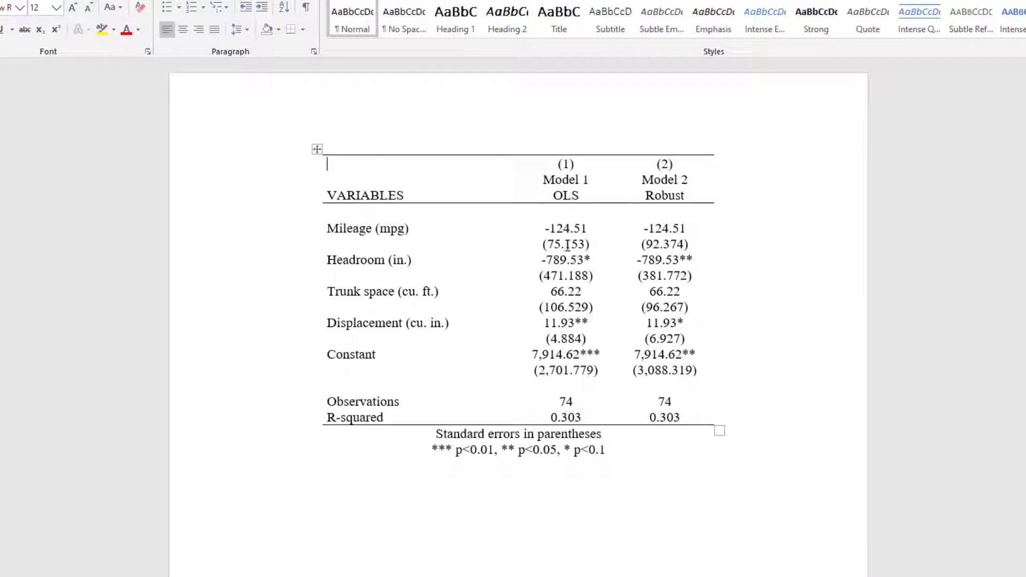
Compare the decimal places of the Mileage (mpg) coefficient and its standard error in the Model 1 column
{"action": "left_click_drag", "start_coordinate": [568, 244], "coordinate": [586, 244]}
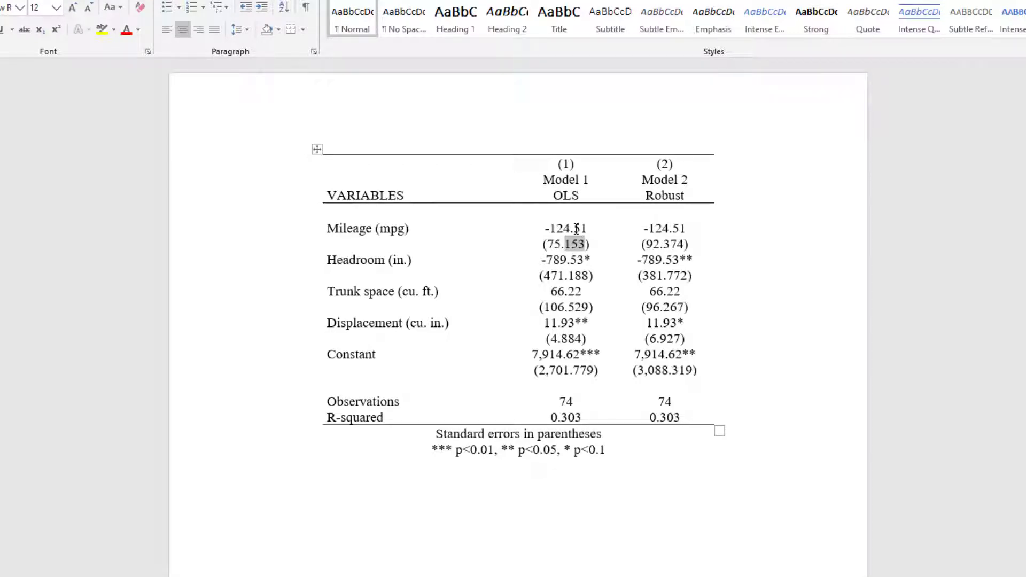
{"action": "left_click_drag", "start_coordinate": [573, 229], "coordinate": [587, 229]}
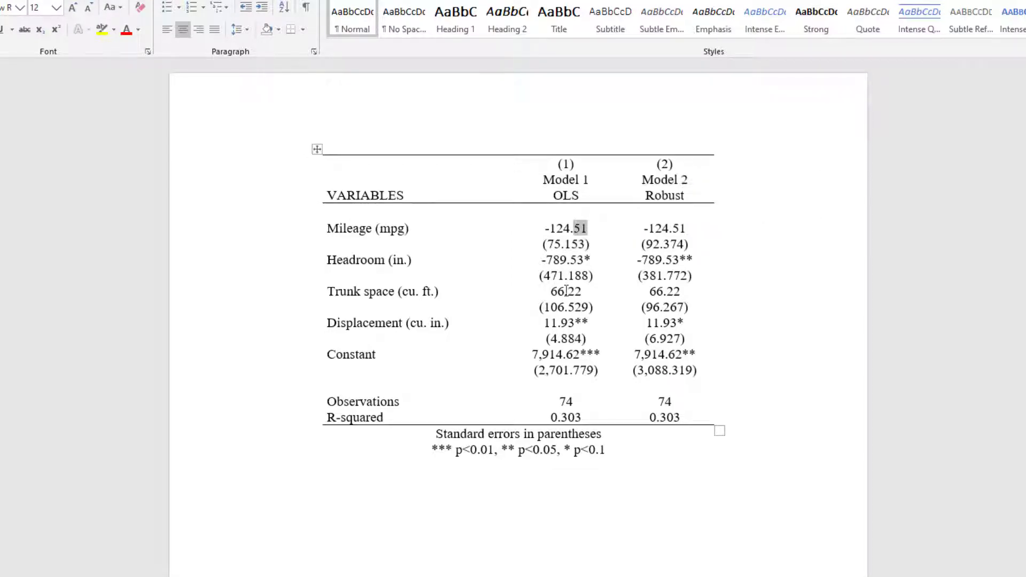
{"action": "key", "text": "ctrl+Home"}
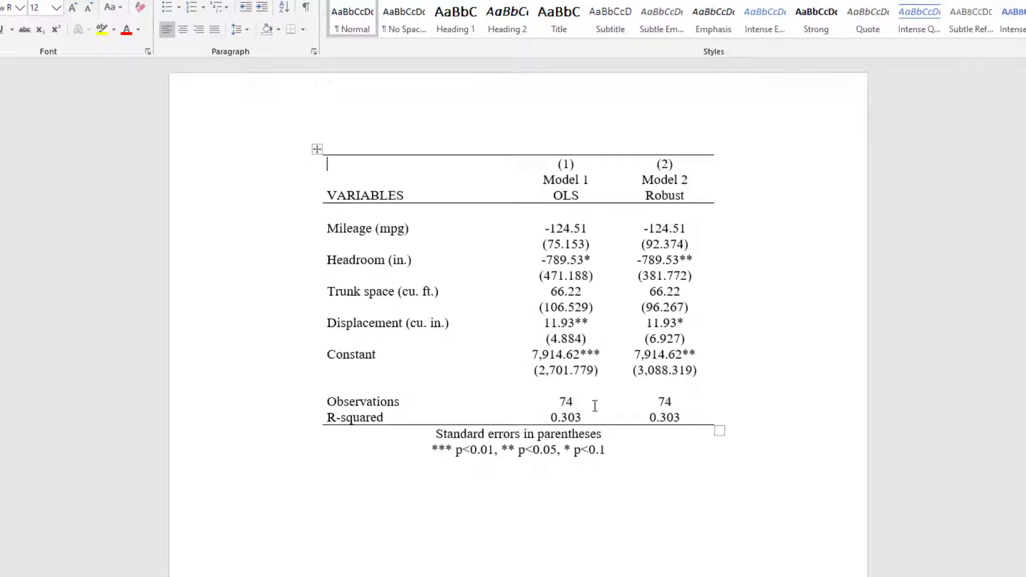
Examine the notes beneath the Word table, the Model 1 and Model 2 columns, and the variable labels
{"action": "left_click_drag", "start_coordinate": [615, 453], "coordinate": [408, 436]}
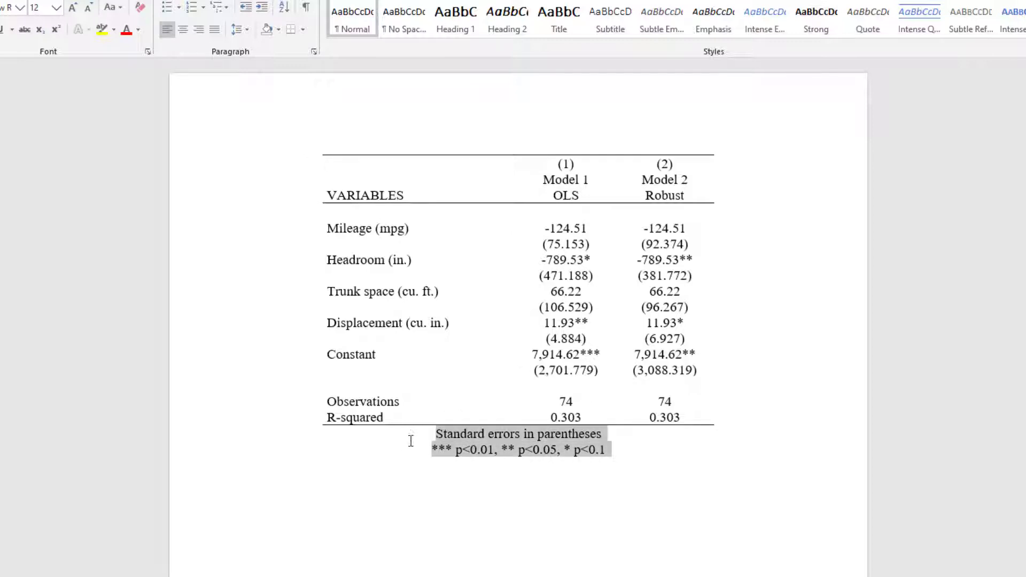
{"action": "left_click", "coordinate": [494, 451]}
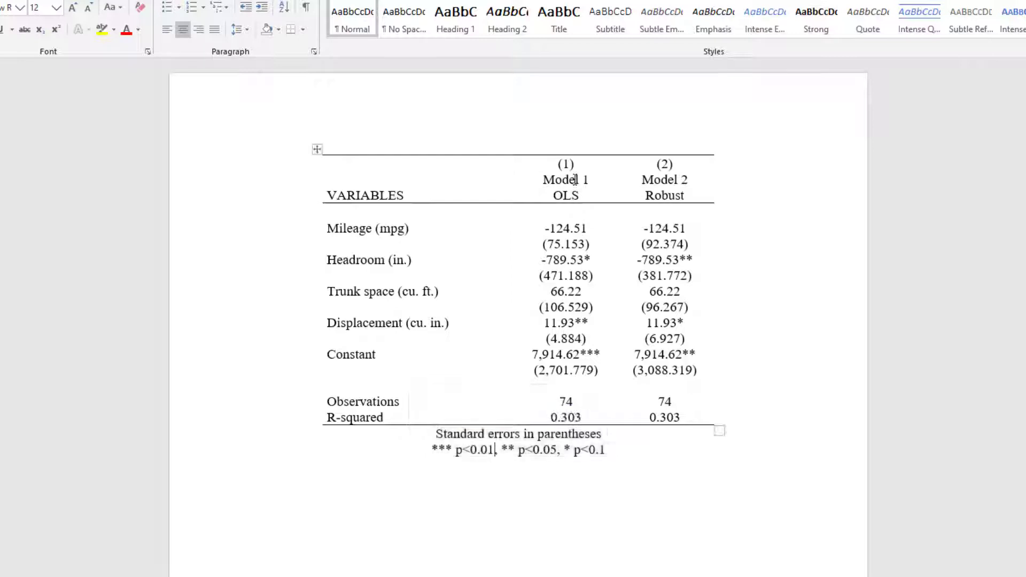
{"action": "left_click_drag", "start_coordinate": [575, 179], "coordinate": [577, 370]}
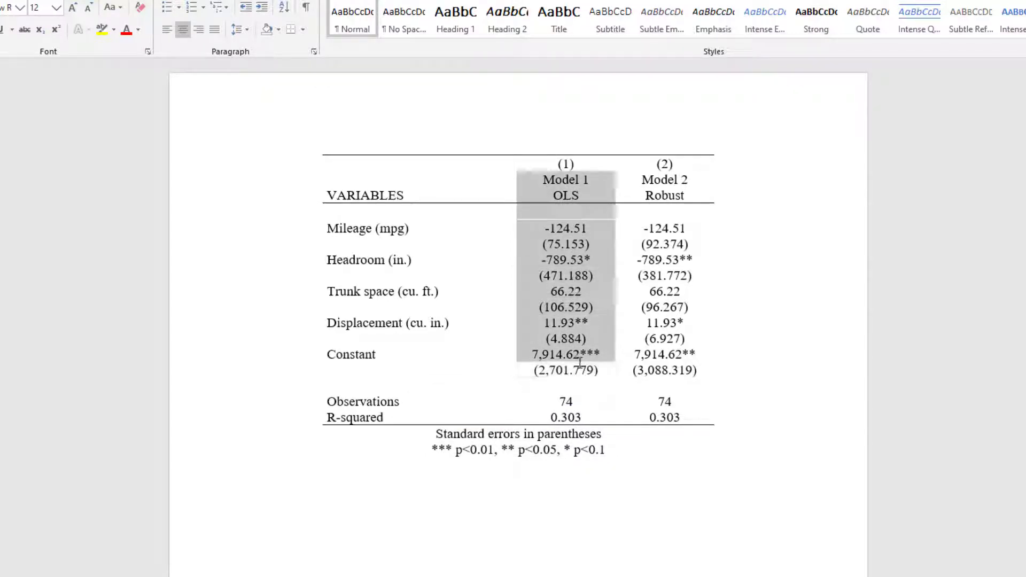
{"action": "left_click_drag", "start_coordinate": [662, 189], "coordinate": [678, 365]}
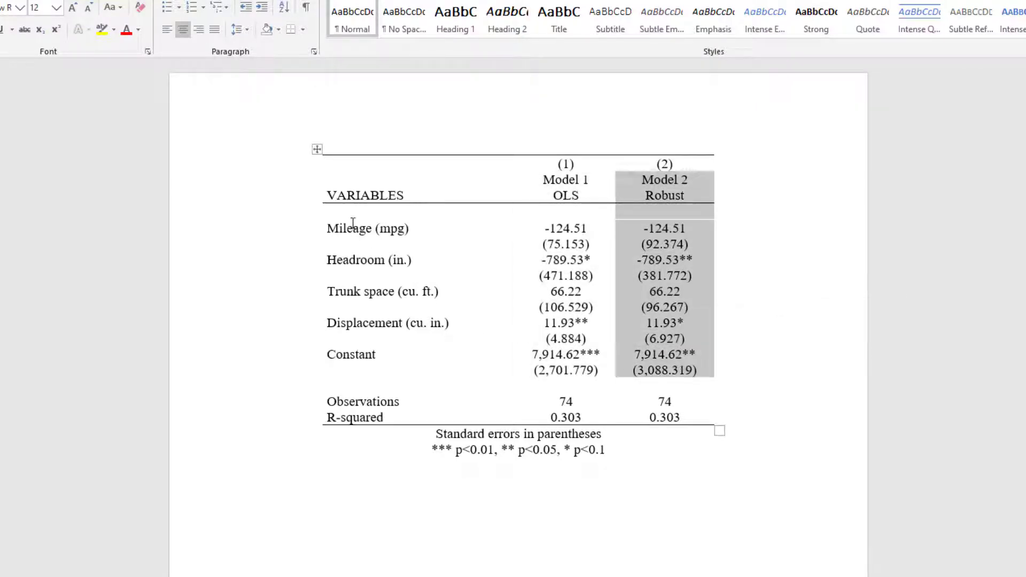
{"action": "left_click_drag", "start_coordinate": [357, 231], "coordinate": [336, 355]}
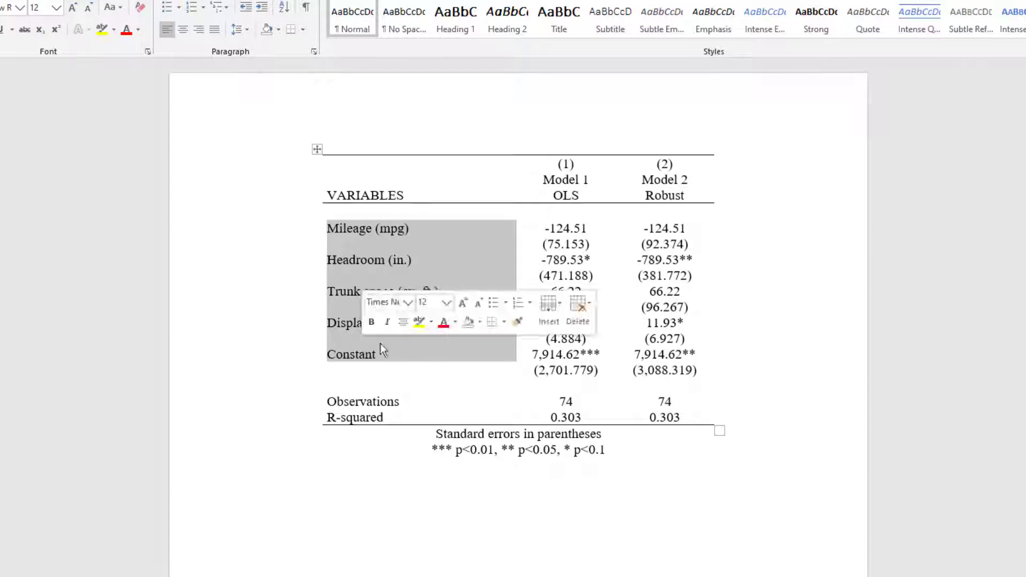
{"action": "left_click", "coordinate": [533, 450]}
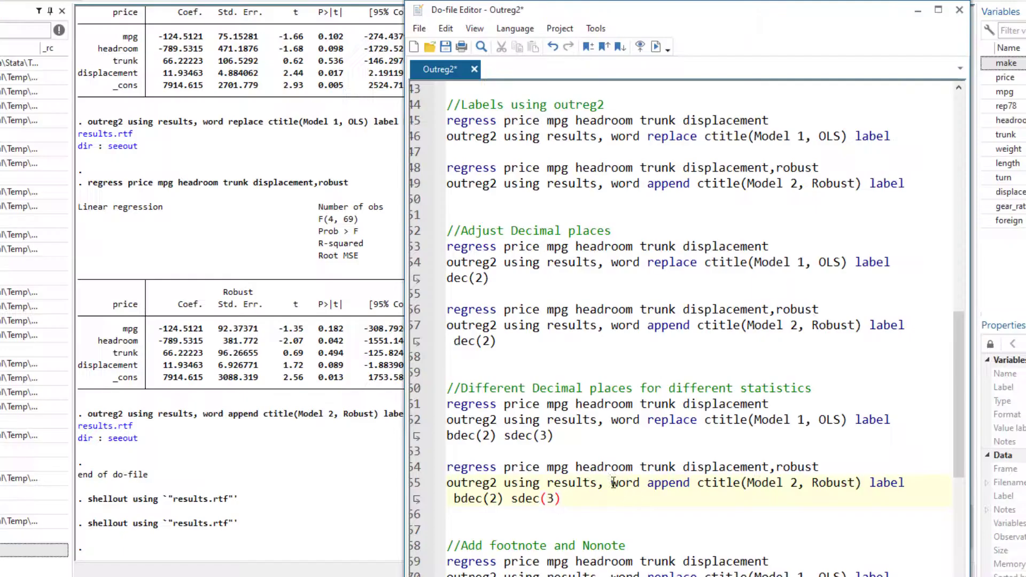
In the do-file's footnote section, examine the addnote() option and its note text in the outreg2 command on line 70
{"action": "scroll", "coordinate": [609, 479], "scroll_direction": "down", "scroll_amount": 4}
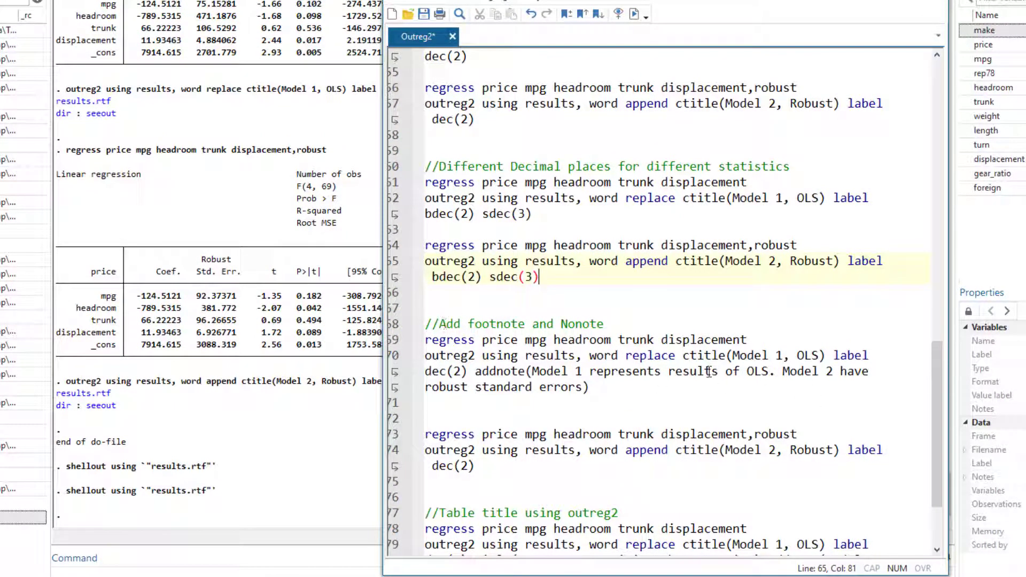
{"action": "double_click", "coordinate": [484, 371]}
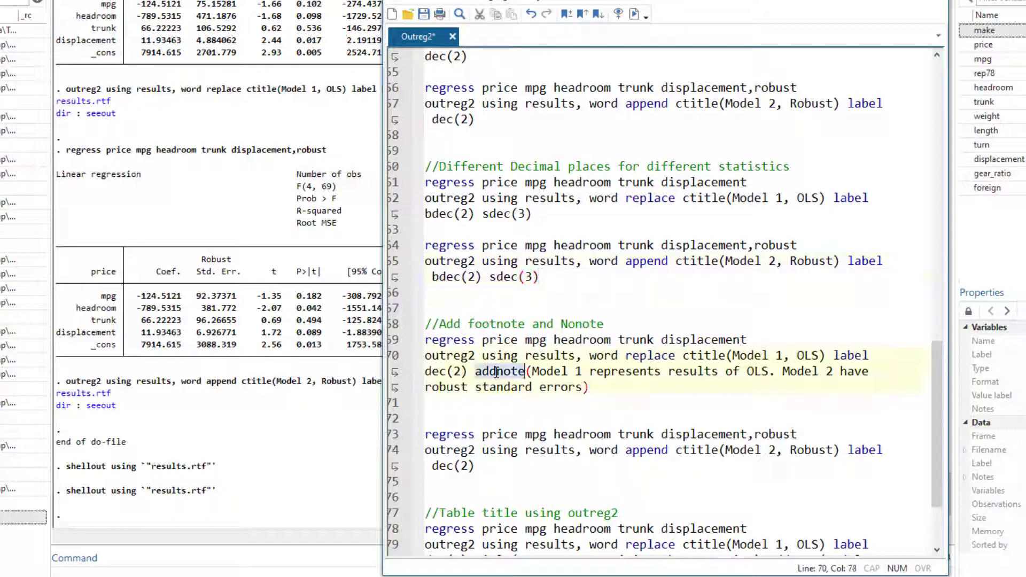
{"action": "left_click", "coordinate": [530, 372]}
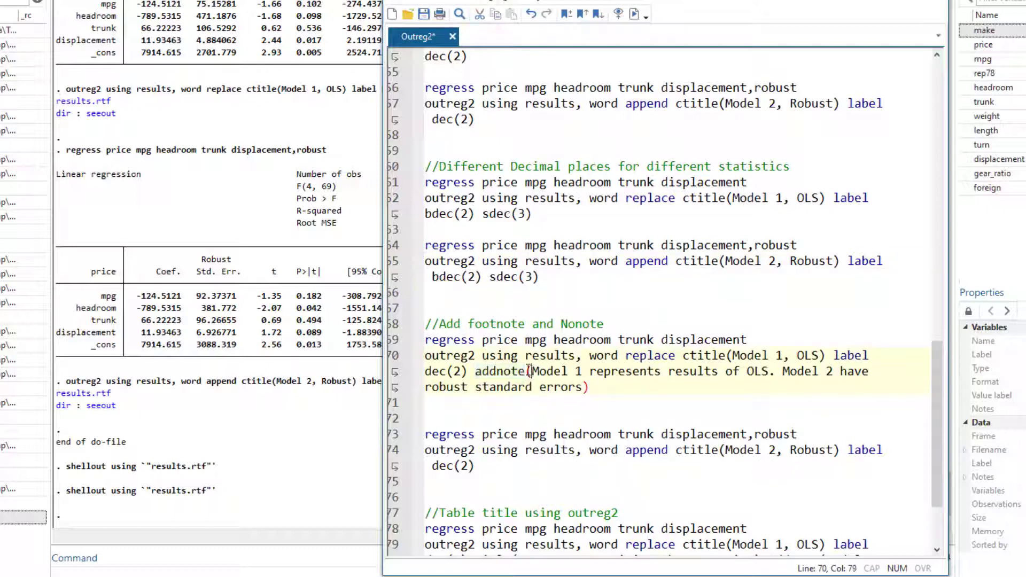
{"action": "left_click_drag", "start_coordinate": [529, 371], "coordinate": [583, 387]}
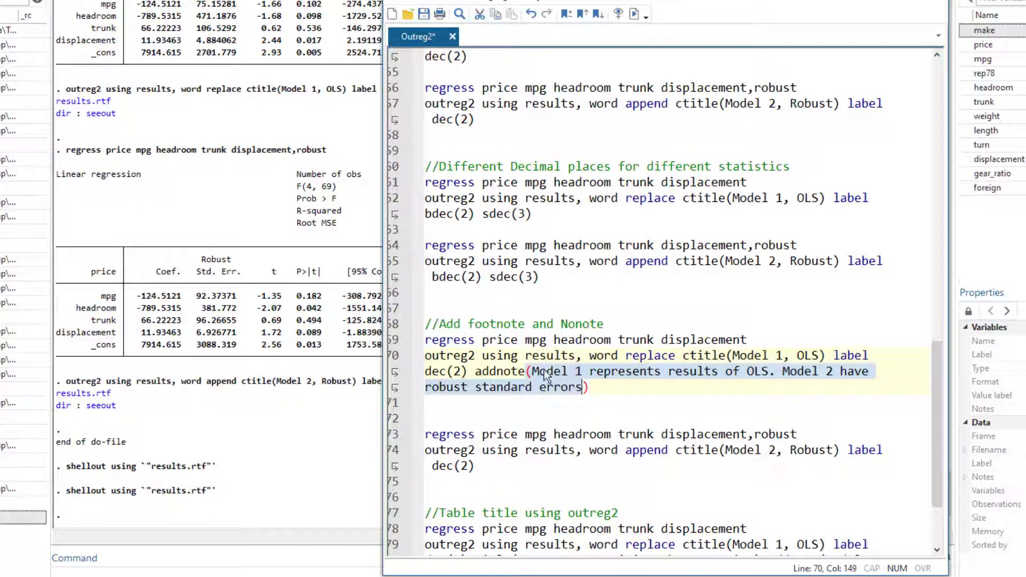
{"action": "left_click", "coordinate": [589, 387]}
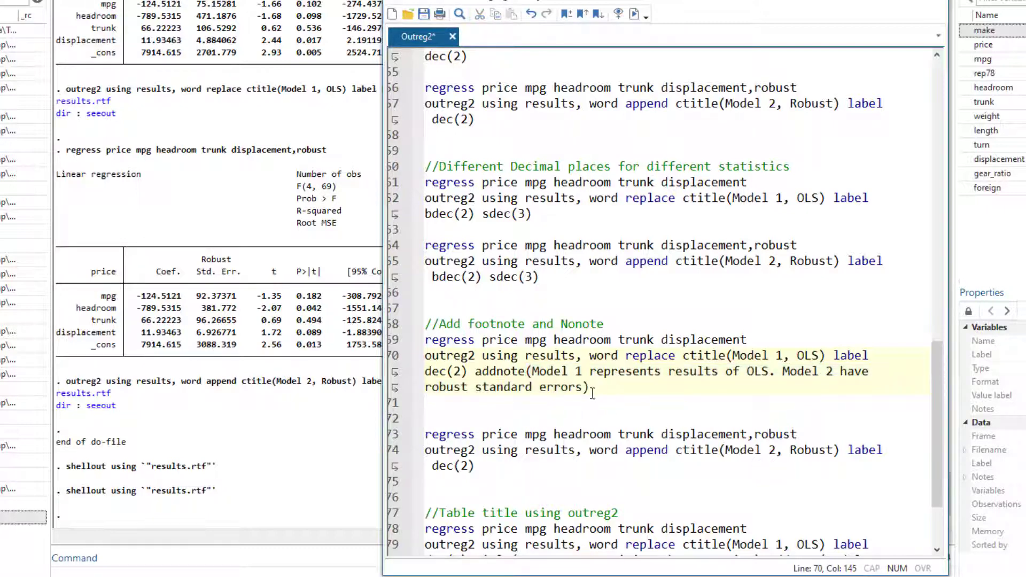
{"action": "left_click_drag", "start_coordinate": [588, 387], "coordinate": [475, 373]}
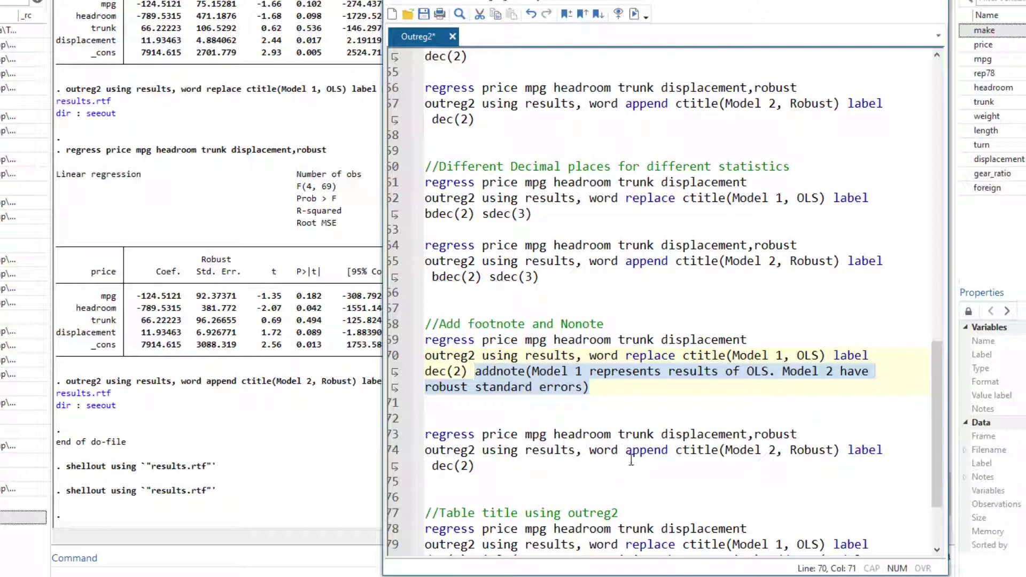
{"action": "left_click", "coordinate": [569, 415]}
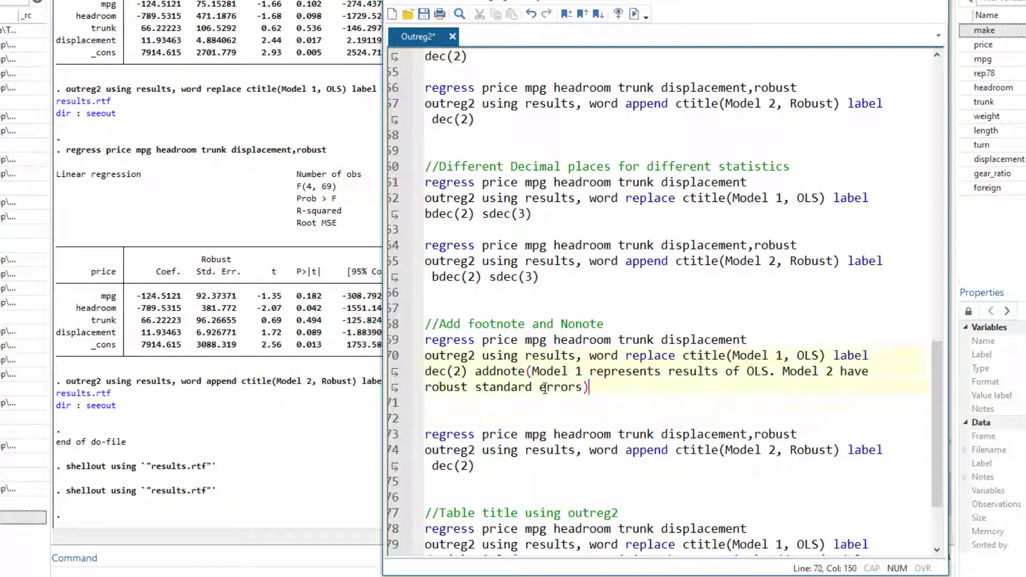
{"action": "left_click_drag", "start_coordinate": [589, 387], "coordinate": [475, 370]}
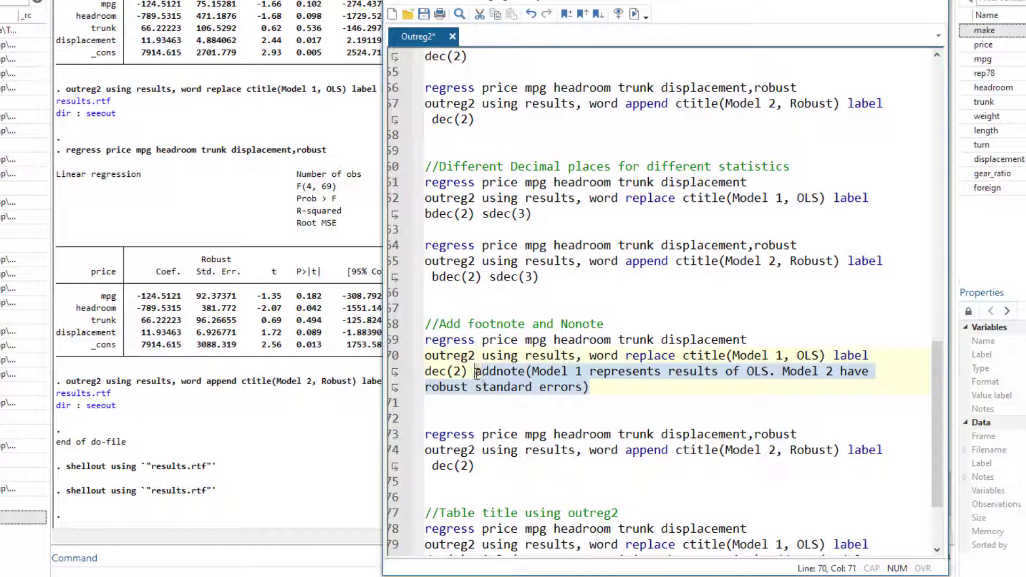
{"action": "left_click", "coordinate": [537, 372]}
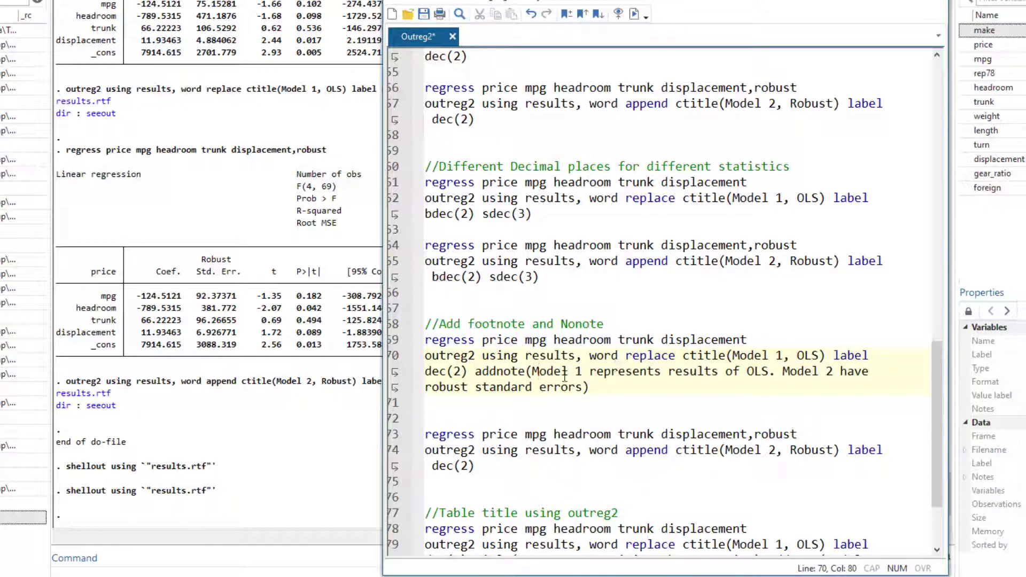
Run the footnote commands on lines 69 to 74, open results.rtf, and check the added note beneath the table
{"action": "left_click", "coordinate": [495, 467]}
{"action": "left_click_drag", "start_coordinate": [496, 468], "coordinate": [422, 340]}
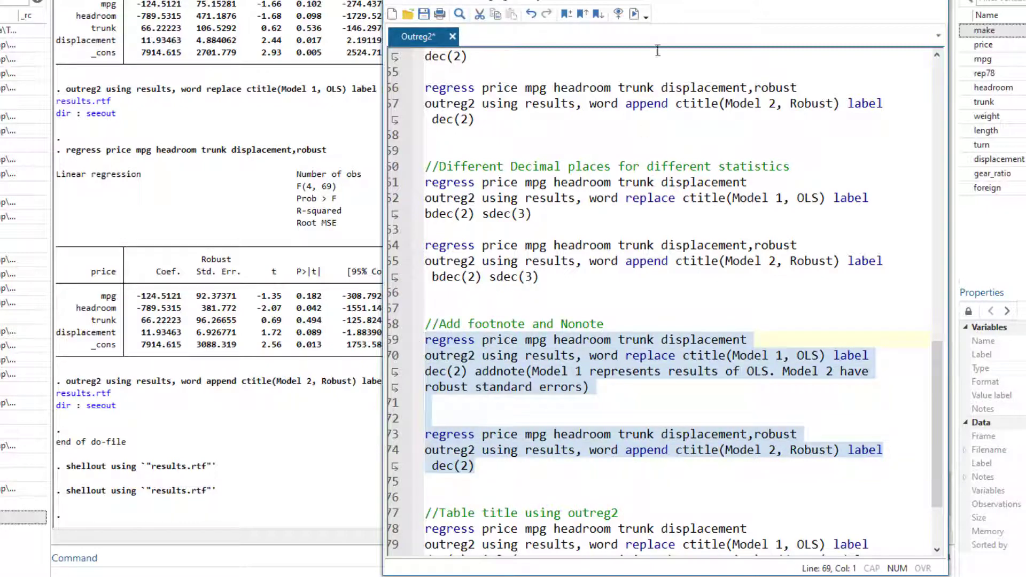
{"action": "left_click", "coordinate": [635, 14]}
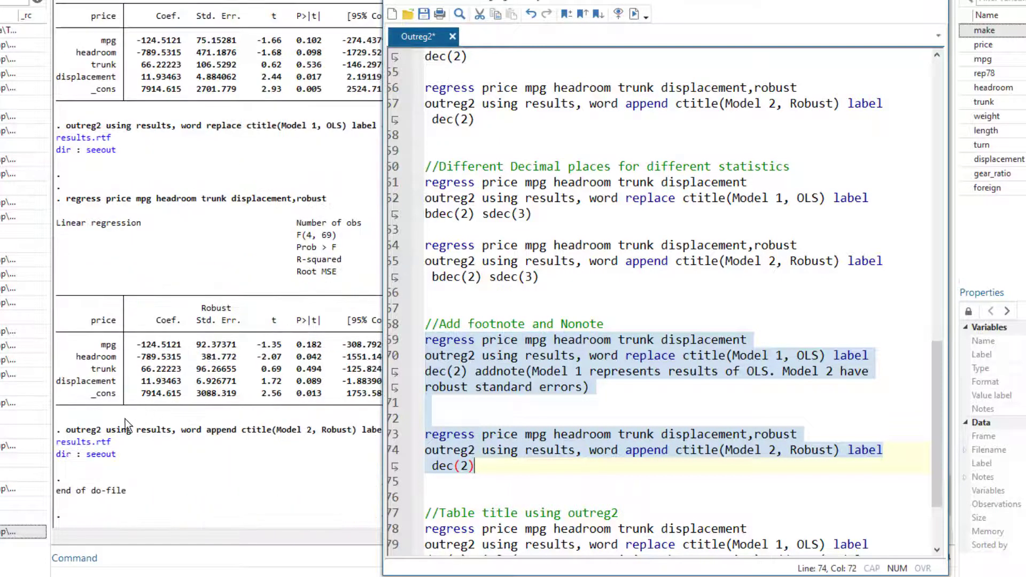
{"action": "left_click", "coordinate": [83, 442]}
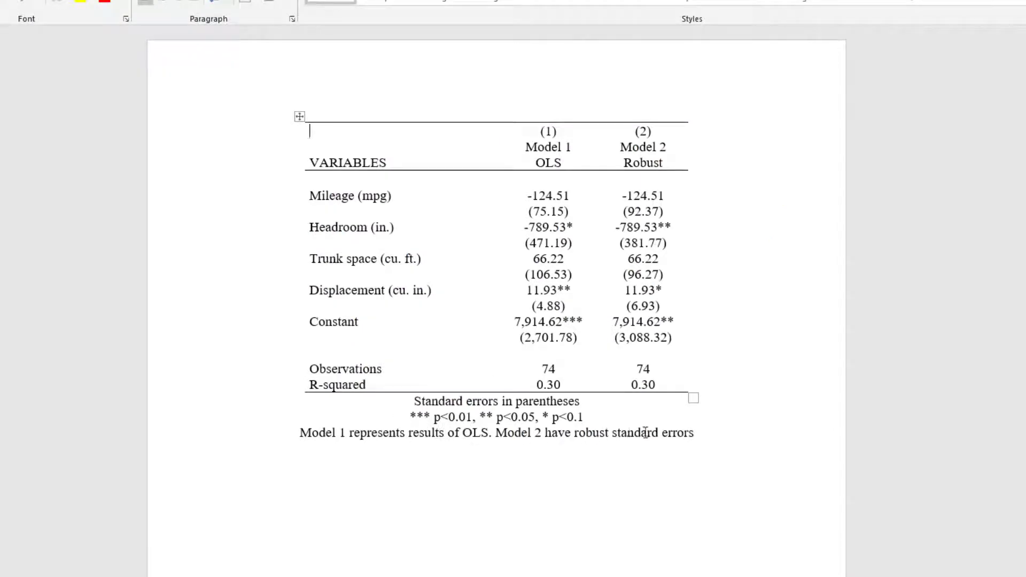
{"action": "left_click_drag", "start_coordinate": [646, 433], "coordinate": [381, 431]}
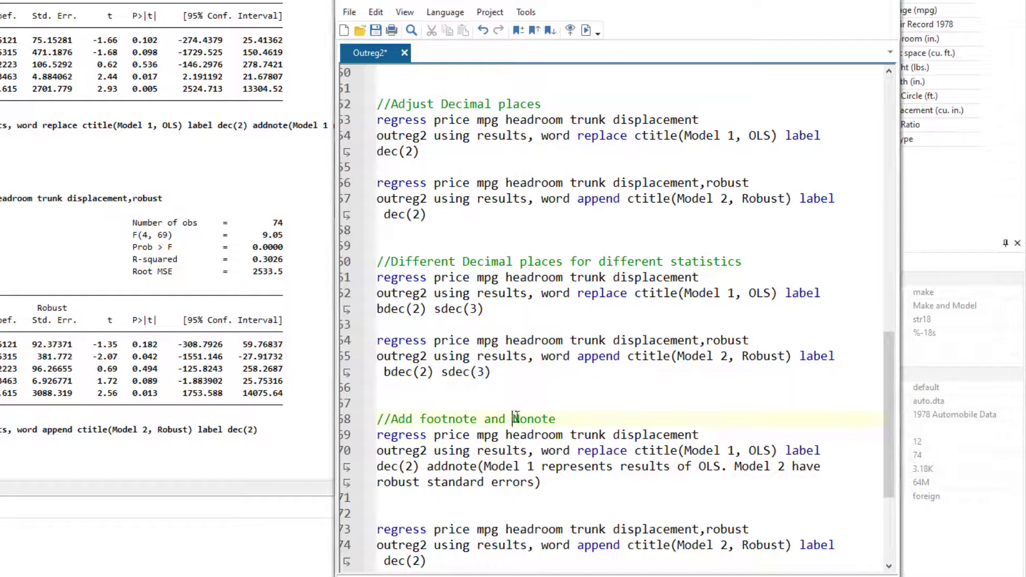
Return to the do-file and examine the Nonote heading and the title(Factors Determining the Car Price) option on line 79
{"action": "left_click_drag", "start_coordinate": [513, 419], "coordinate": [554, 416]}
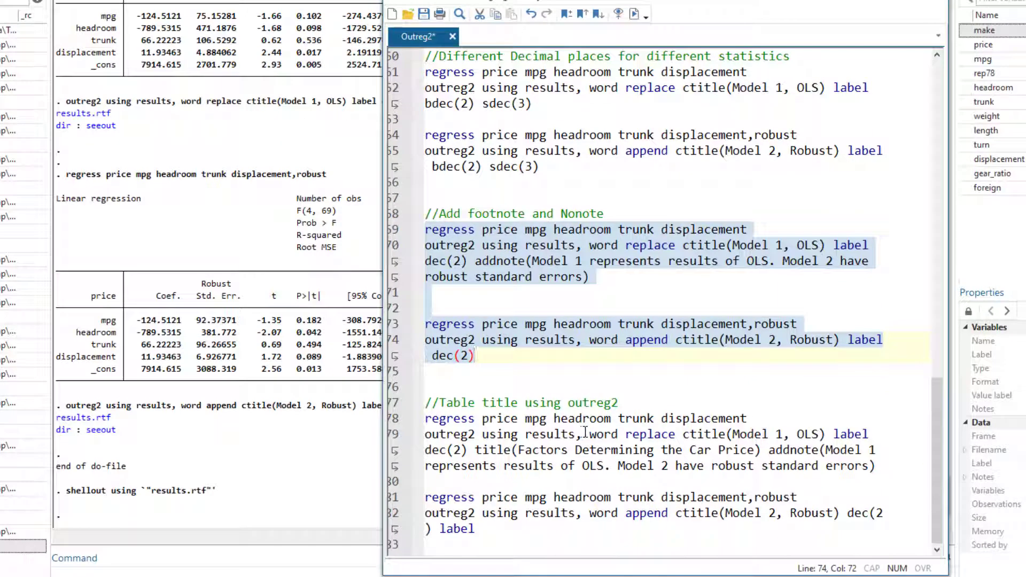
{"action": "left_click", "coordinate": [680, 460]}
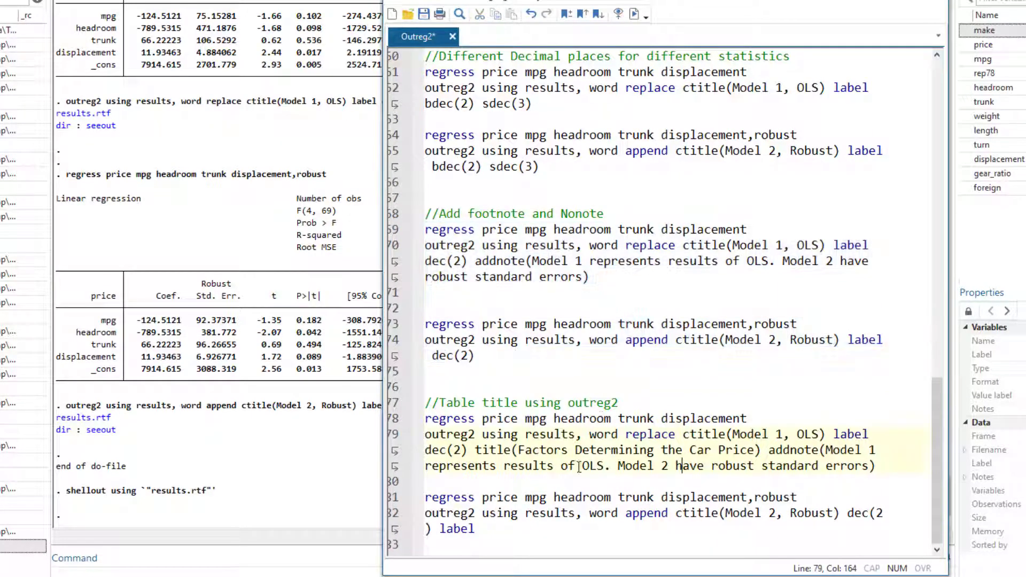
{"action": "double_click", "coordinate": [488, 449]}
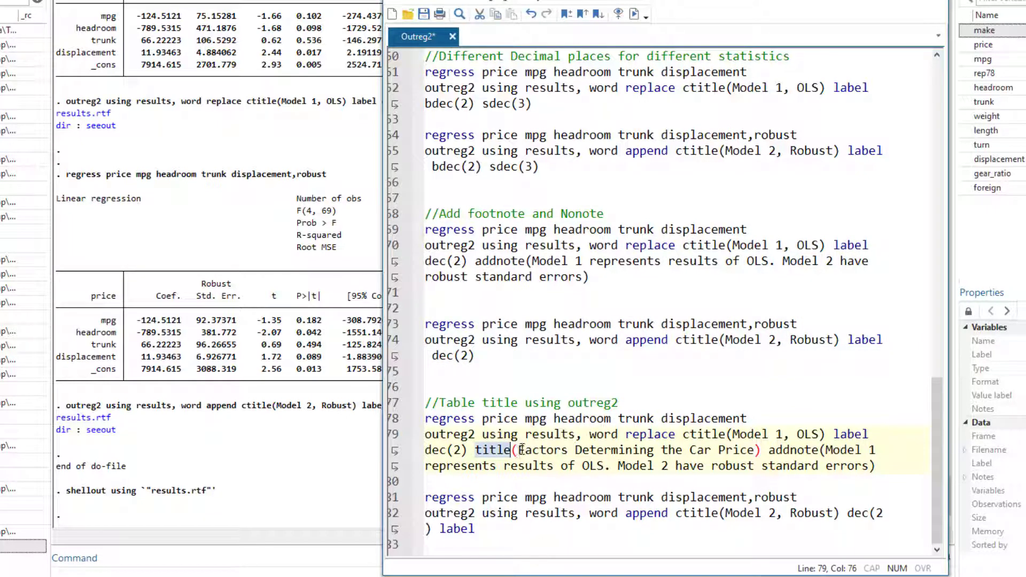
{"action": "left_click_drag", "start_coordinate": [520, 450], "coordinate": [769, 457]}
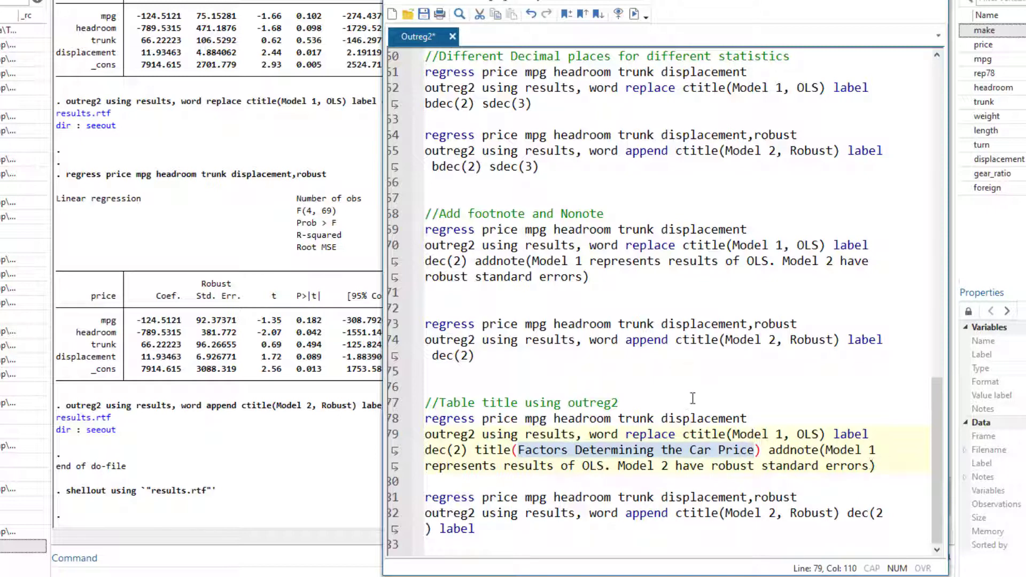
{"action": "left_click", "coordinate": [590, 452]}
{"action": "left_click_drag", "start_coordinate": [476, 452], "coordinate": [763, 453]}
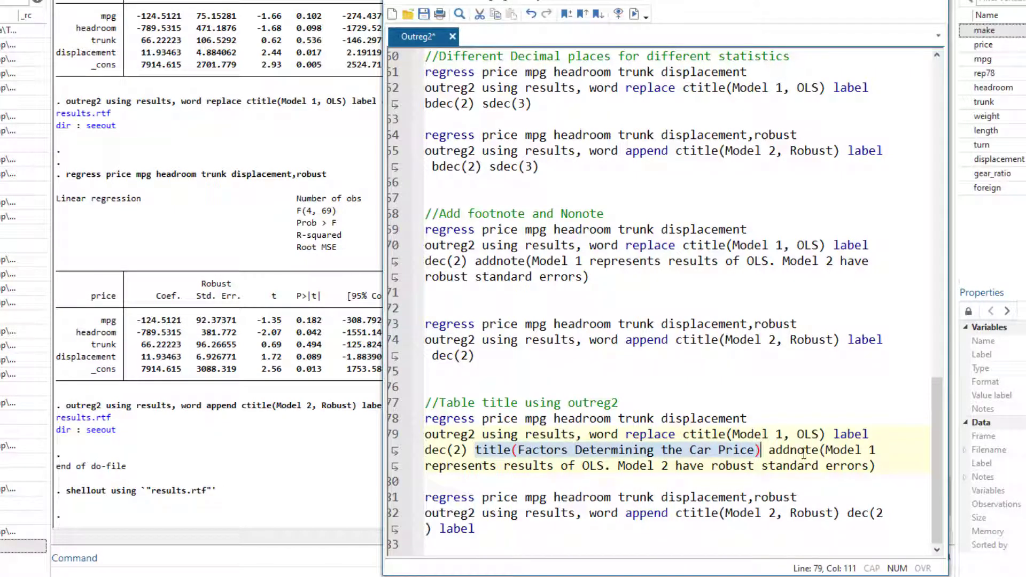
{"action": "left_click", "coordinate": [505, 452]}
{"action": "left_click_drag", "start_coordinate": [529, 451], "coordinate": [764, 450]}
{"action": "left_click", "coordinate": [631, 435]}
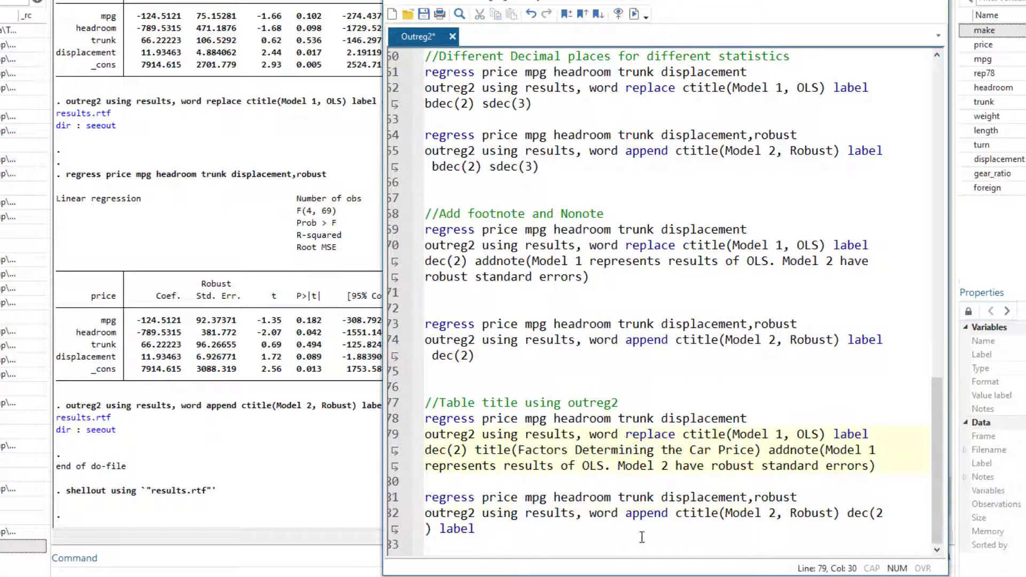
{"action": "left_click", "coordinate": [554, 453]}
Run the table title commands on lines 78 to 82 and open results.rtf in Word
{"action": "left_click", "coordinate": [484, 530]}
{"action": "left_click_drag", "start_coordinate": [478, 530], "coordinate": [409, 425]}
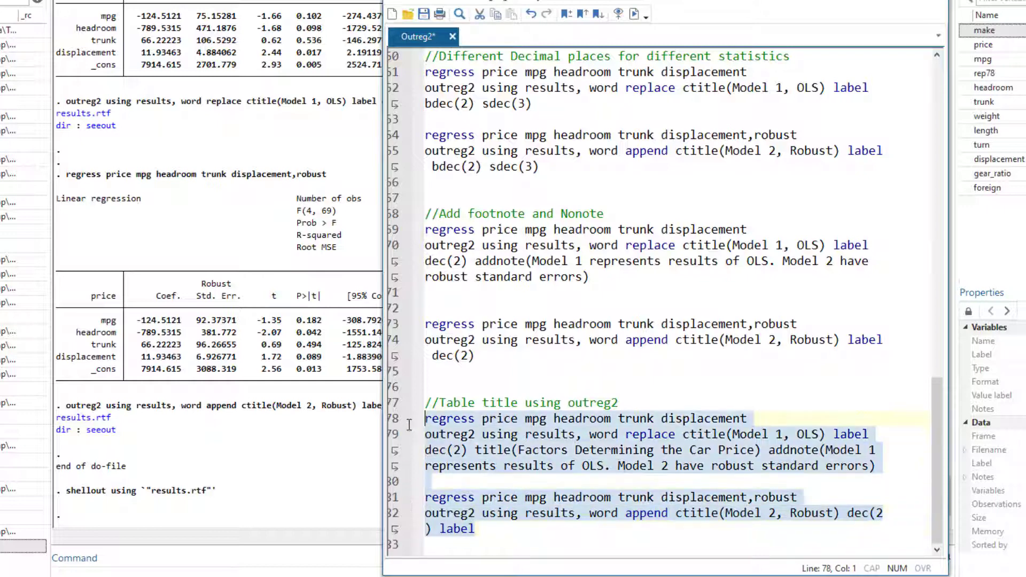
{"action": "left_click", "coordinate": [635, 15]}
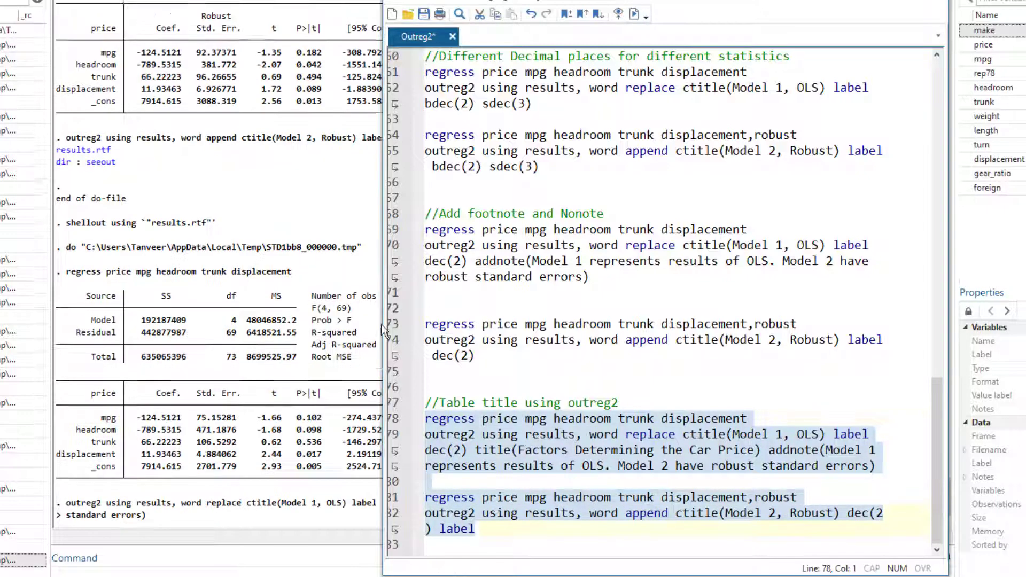
{"action": "left_click", "coordinate": [198, 444]}
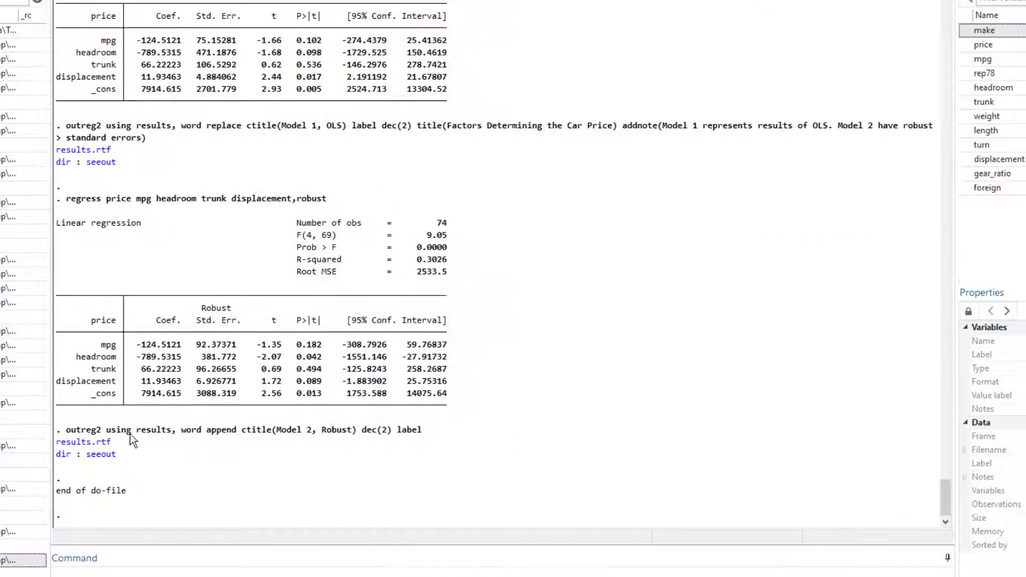
{"action": "left_click", "coordinate": [89, 443]}
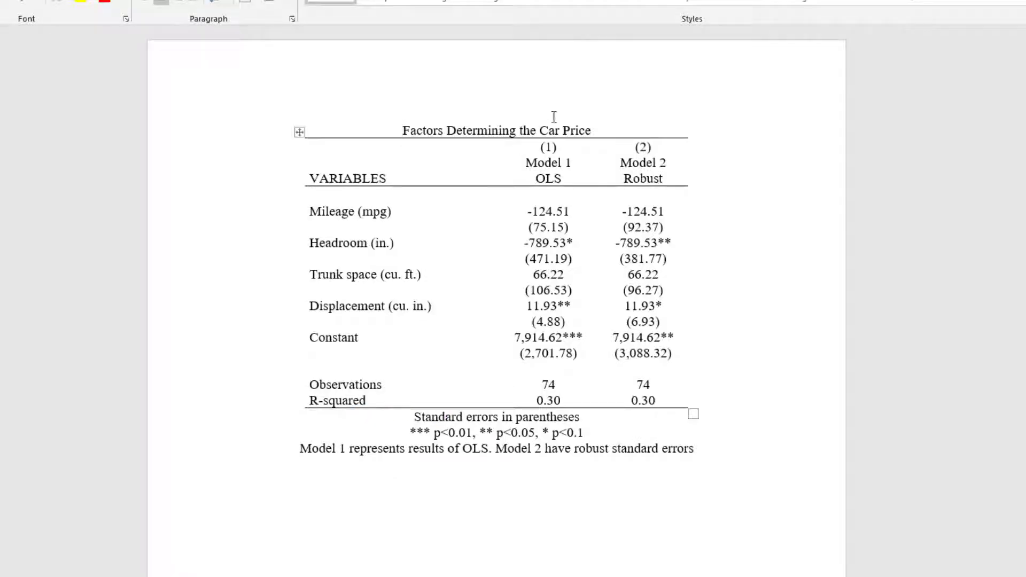